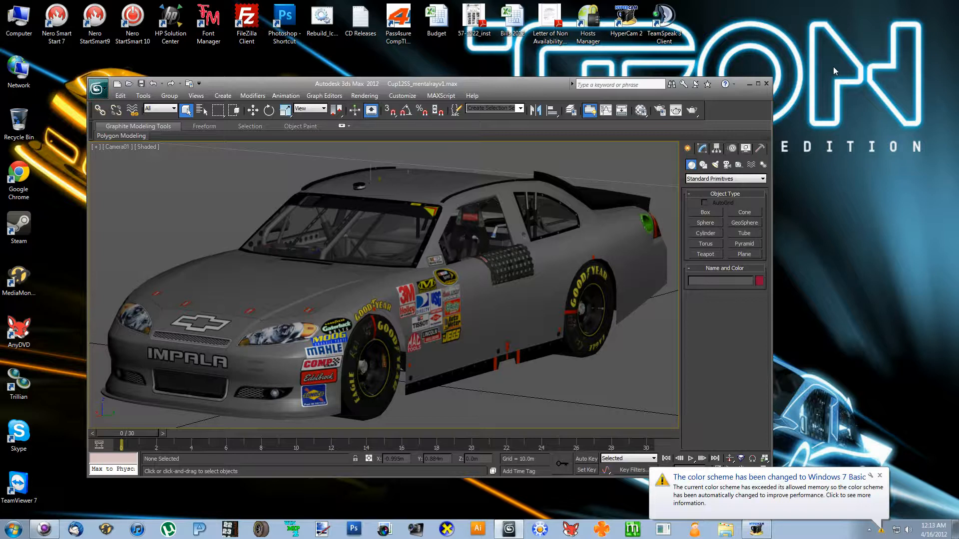
Browse for the Impala_SS material's diffuse bitmap in the 2012 carset's Flats folder, listing all file formats.
{"action": "key", "text": "m"}
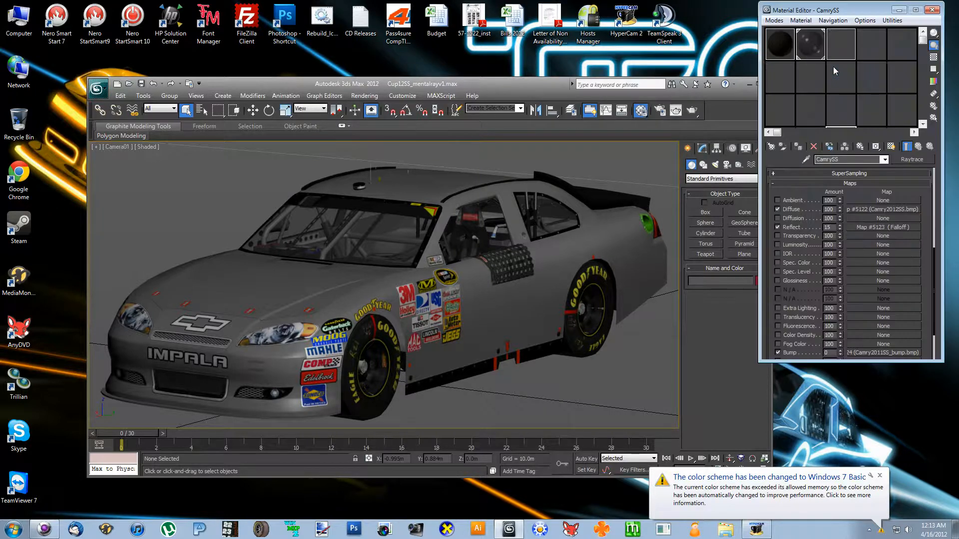
{"action": "left_click", "coordinate": [841, 40]}
{"action": "left_click", "coordinate": [883, 236]}
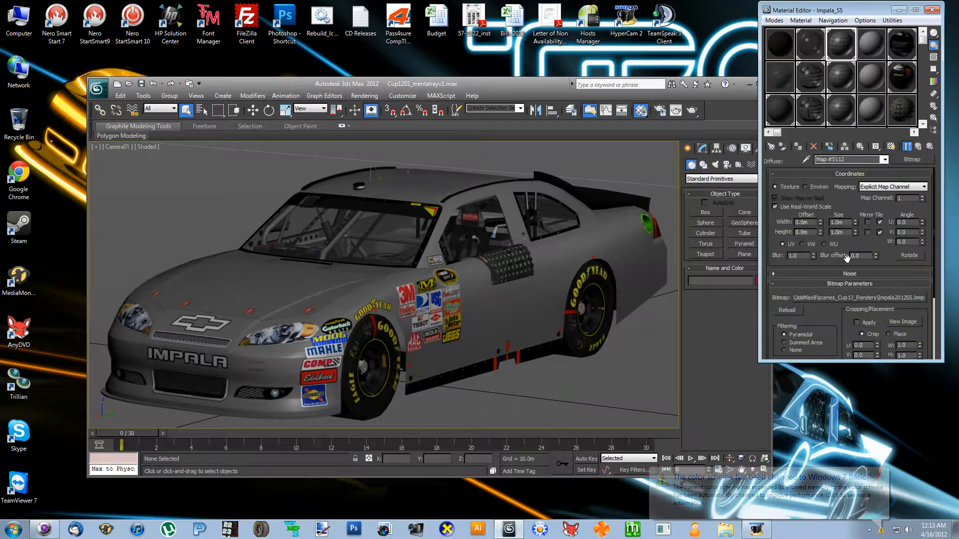
{"action": "left_click", "coordinate": [852, 299]}
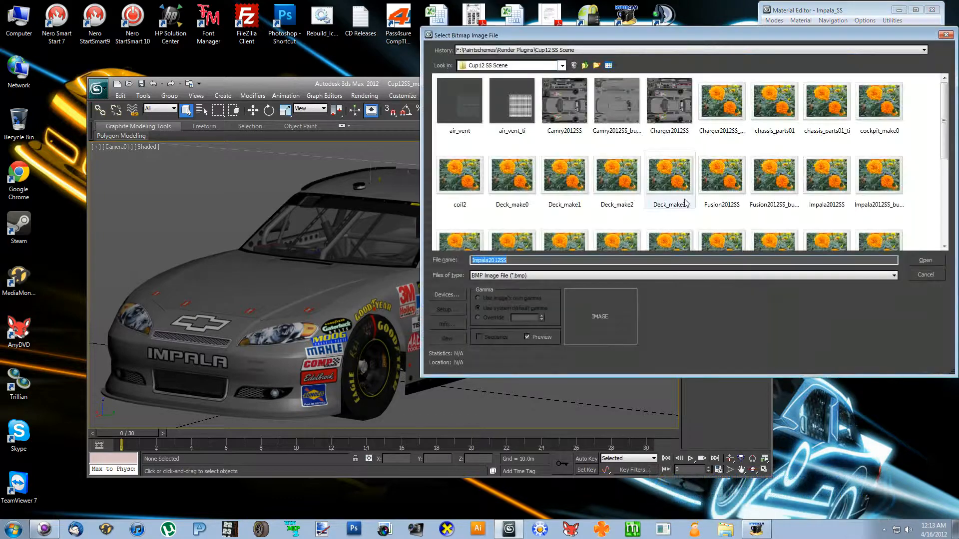
{"action": "left_click", "coordinate": [583, 65]}
{"action": "left_click", "coordinate": [583, 66]}
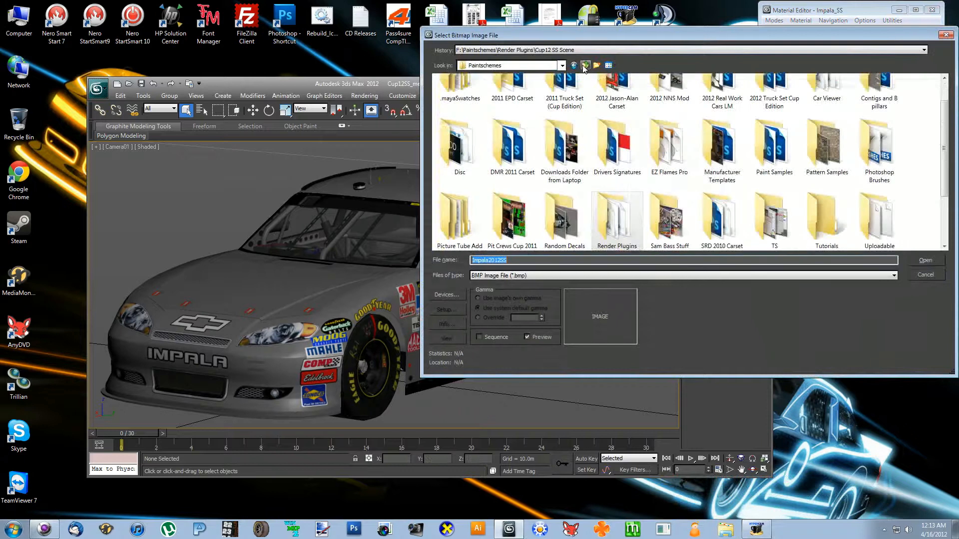
{"action": "double_click", "coordinate": [598, 90]}
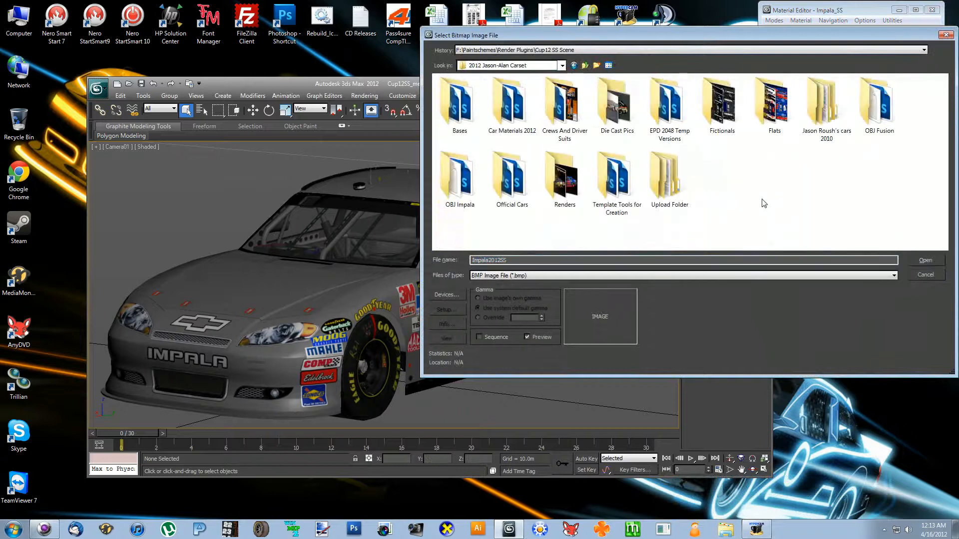
{"action": "double_click", "coordinate": [774, 131]}
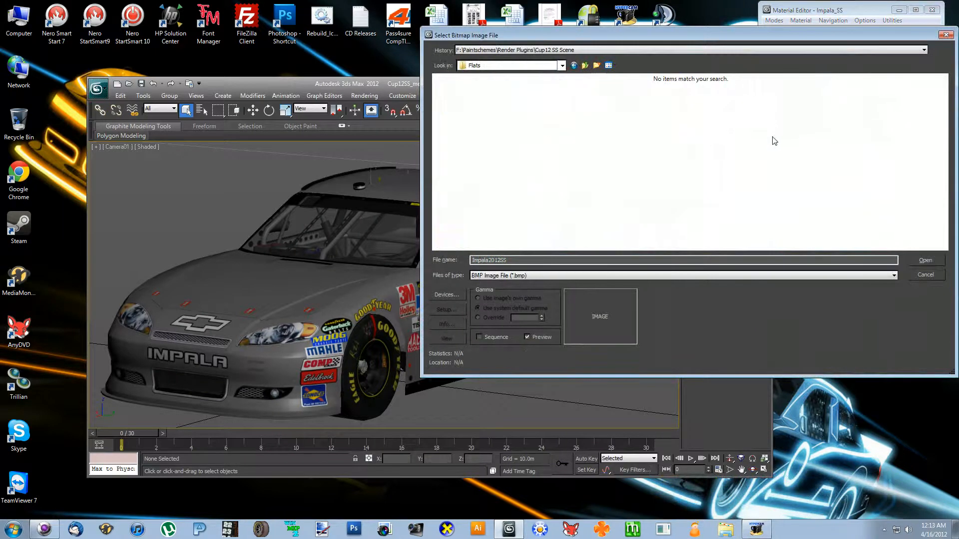
{"action": "left_click", "coordinate": [609, 276]}
{"action": "left_click", "coordinate": [553, 284]}
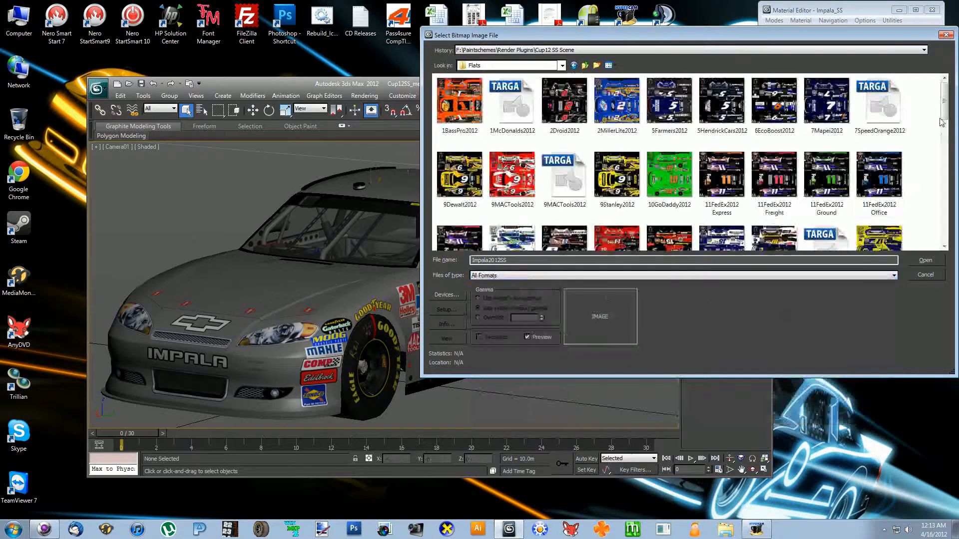
Load the 24PepsiMax2012 Fic image as the Impala_SS diffuse map and close the Material Editor.
{"action": "left_click_drag", "start_coordinate": [943, 112], "coordinate": [943, 177]}
{"action": "left_click", "coordinate": [775, 107]}
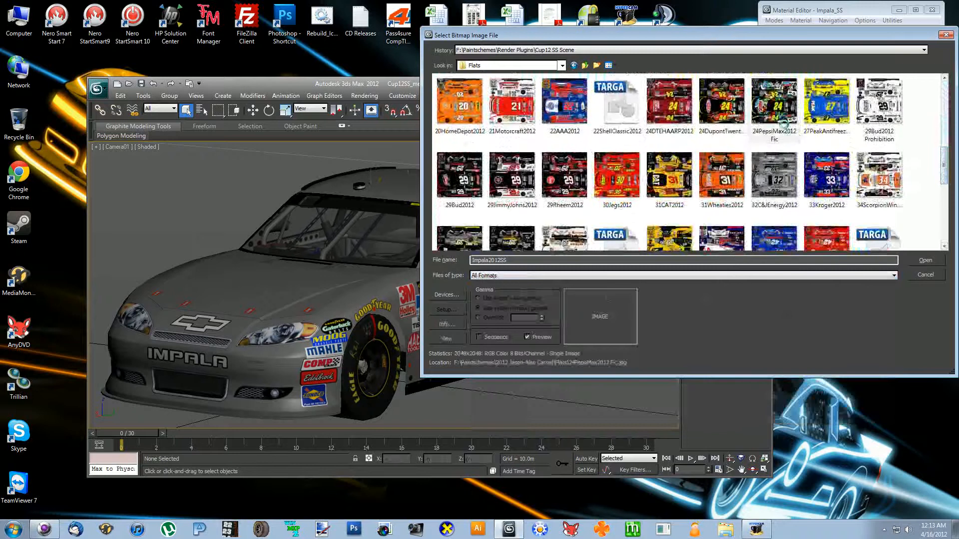
{"action": "left_click", "coordinate": [924, 261]}
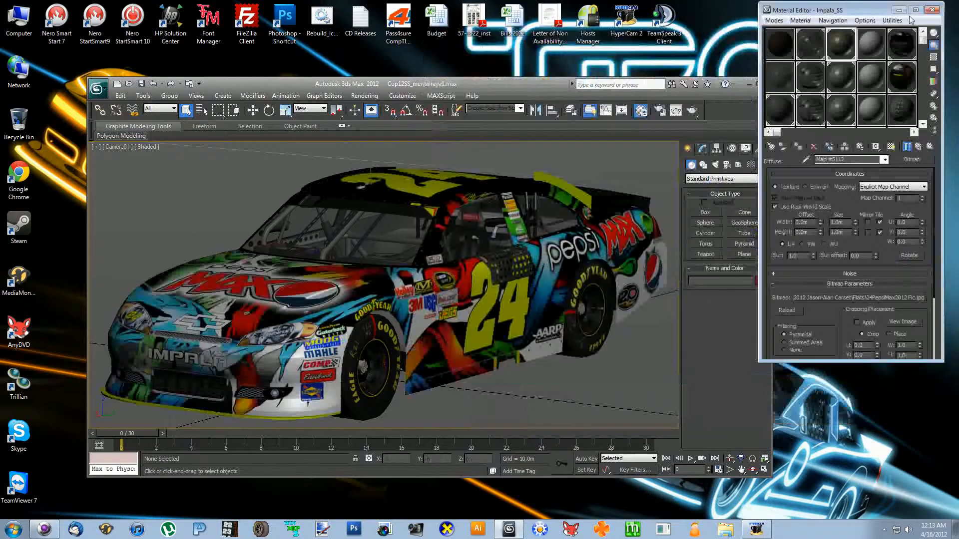
{"action": "left_click", "coordinate": [932, 10]}
{"action": "left_click", "coordinate": [304, 307]}
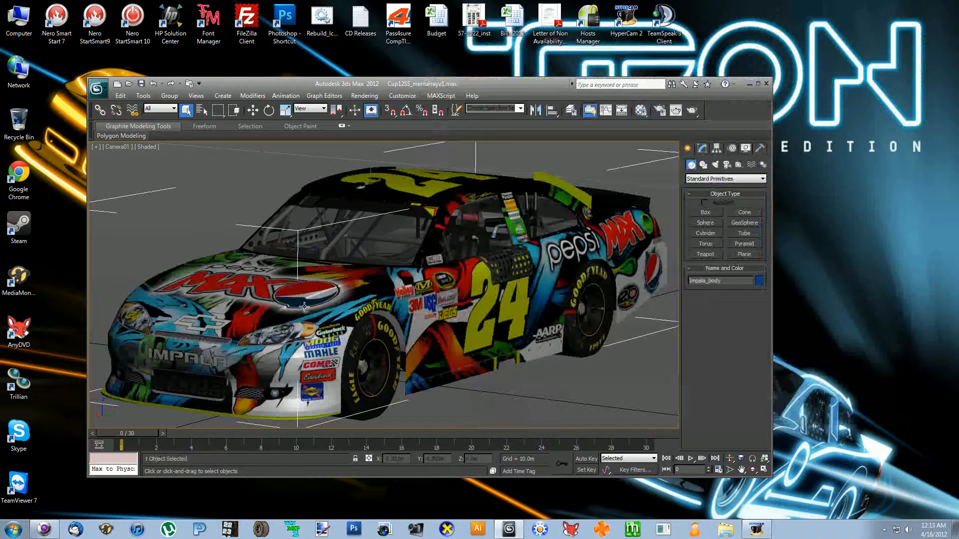
{"action": "left_click", "coordinate": [591, 253]}
{"action": "left_click", "coordinate": [263, 177]}
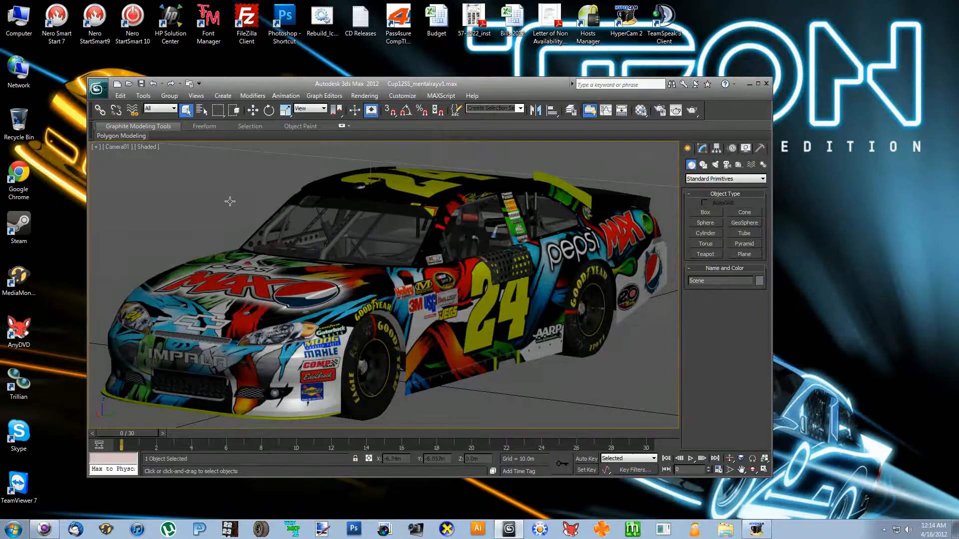
Hide the Impala and Impala_wheel layers, show both again, and close the layer manager.
{"action": "left_click", "coordinate": [569, 114]}
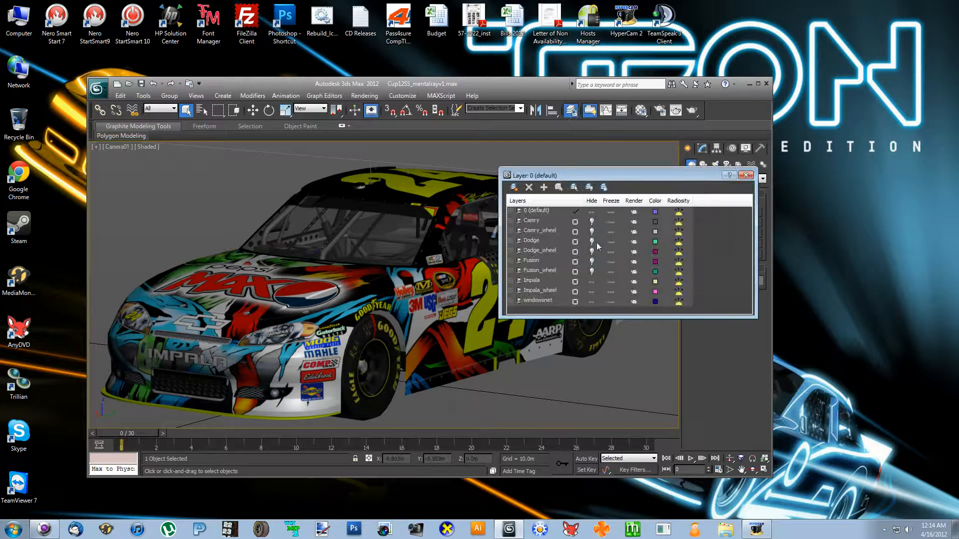
{"action": "left_click", "coordinate": [590, 283]}
{"action": "left_click", "coordinate": [592, 291]}
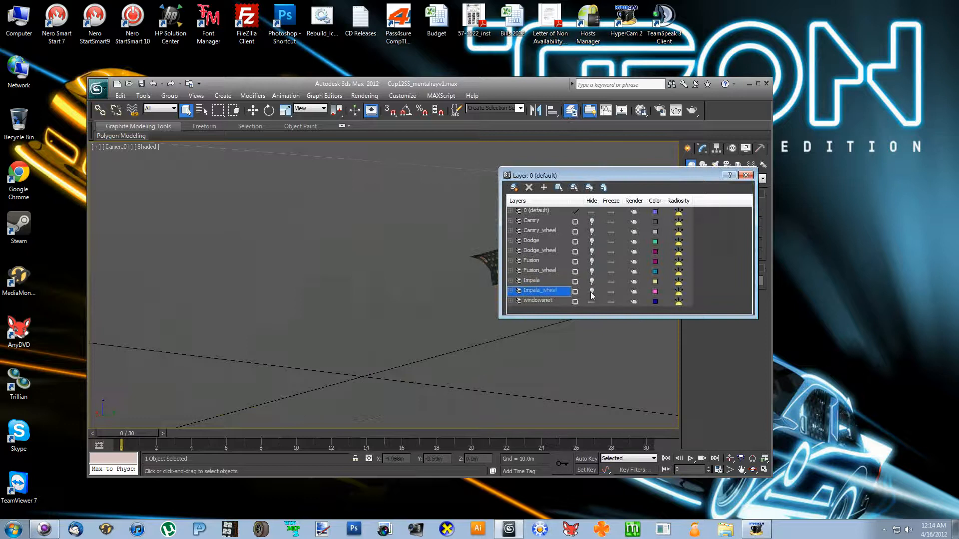
{"action": "left_click", "coordinate": [592, 292]}
{"action": "left_click", "coordinate": [593, 282]}
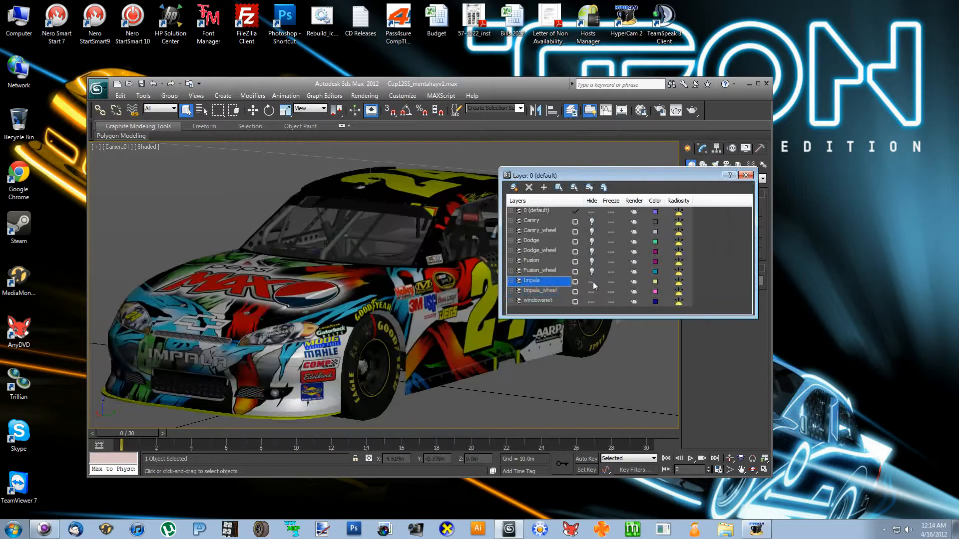
{"action": "left_click", "coordinate": [745, 176]}
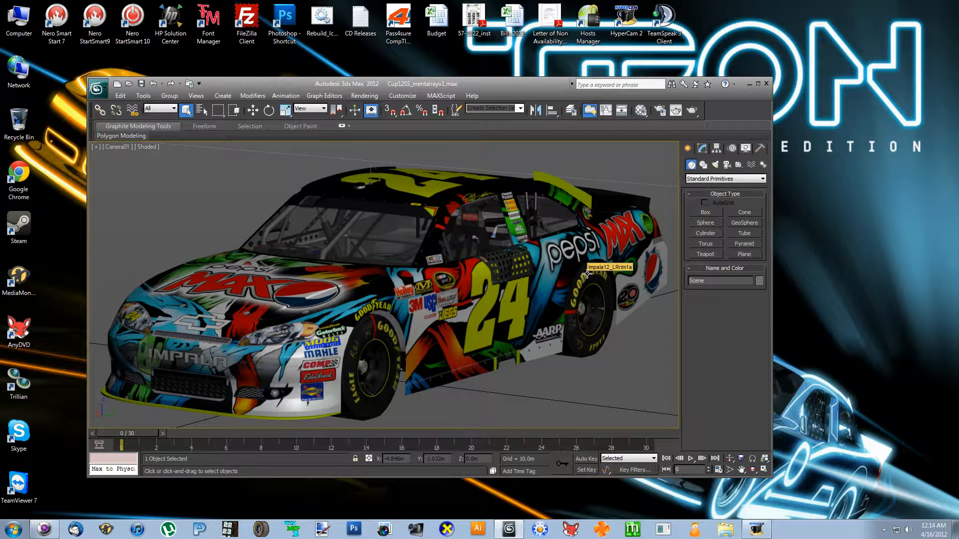
Rotate the left front wheel, Impala12_LFrim1a, about its vertical axis so that it looks steered.
{"action": "left_click", "coordinate": [383, 346]}
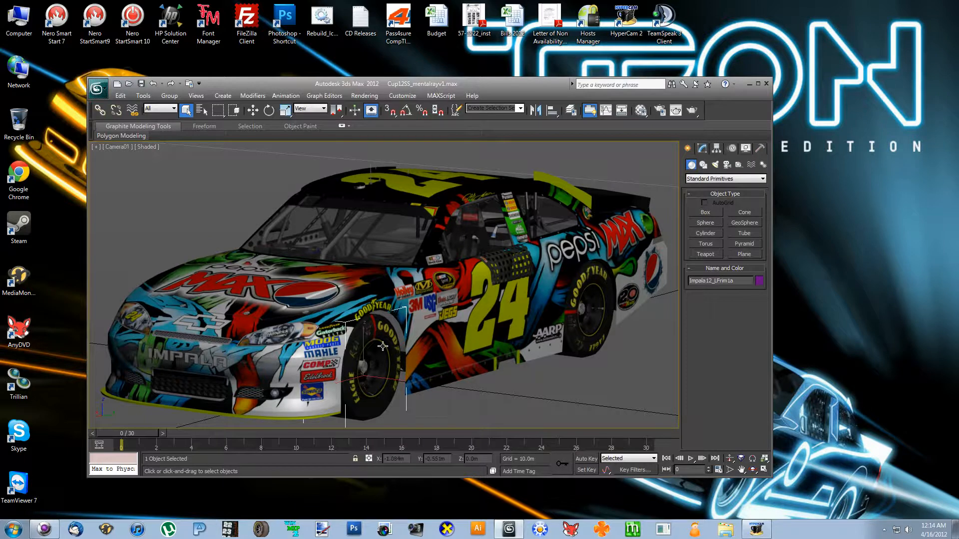
{"action": "left_click", "coordinate": [268, 112]}
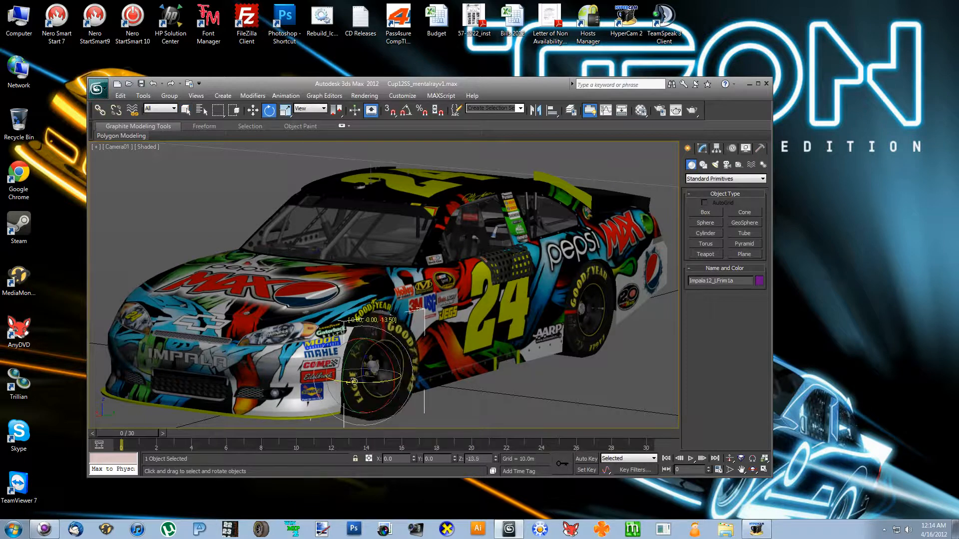
{"action": "left_click_drag", "start_coordinate": [354, 381], "coordinate": [376, 378]}
{"action": "left_click", "coordinate": [253, 110]}
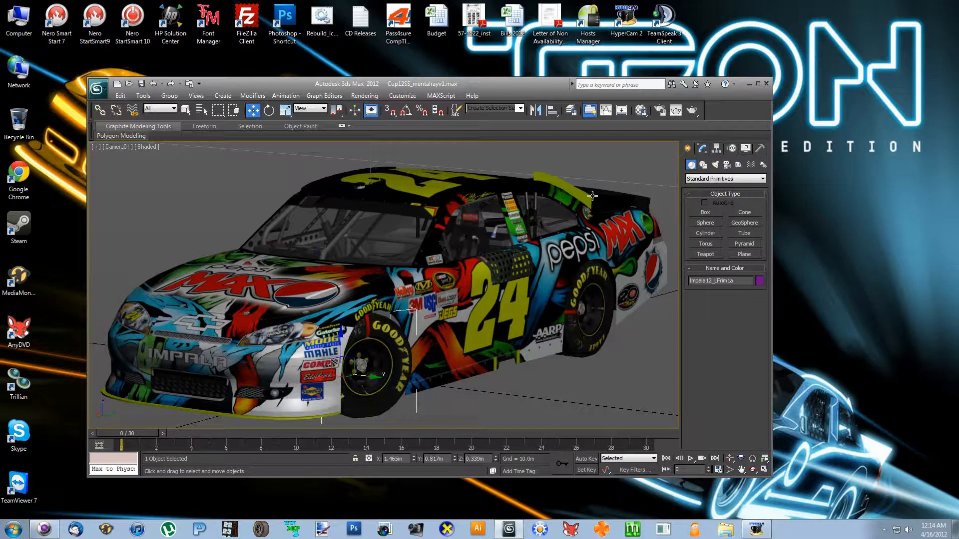
Set the render output size to 800x600 and check the mental ray sampling filter type in Render Setup.
{"action": "left_click", "coordinate": [364, 96]}
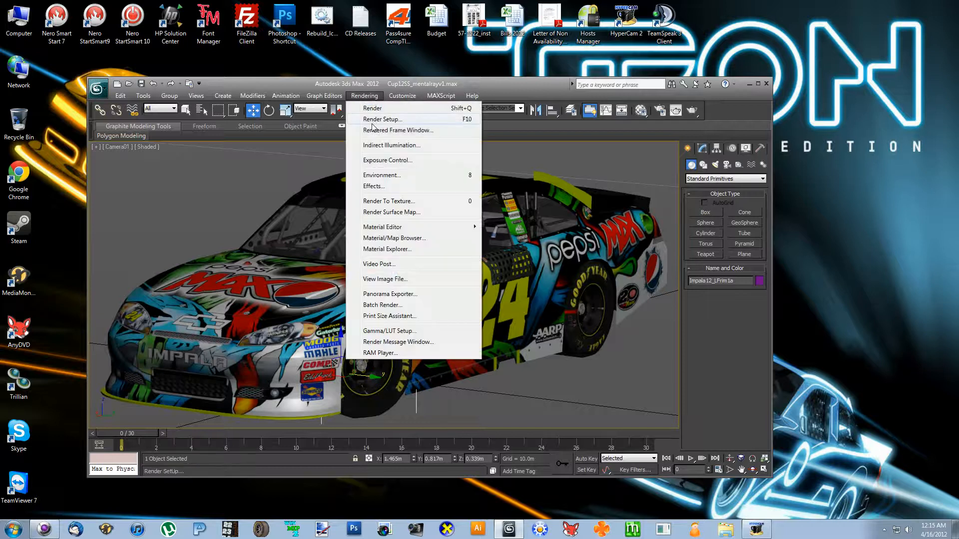
{"action": "left_click", "coordinate": [380, 119]}
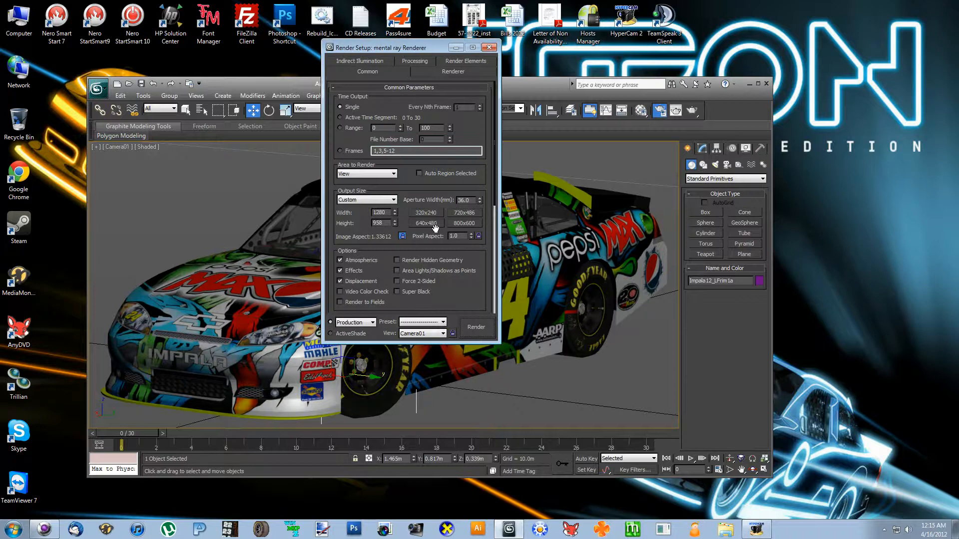
{"action": "left_click", "coordinate": [454, 224]}
{"action": "left_click", "coordinate": [441, 73]}
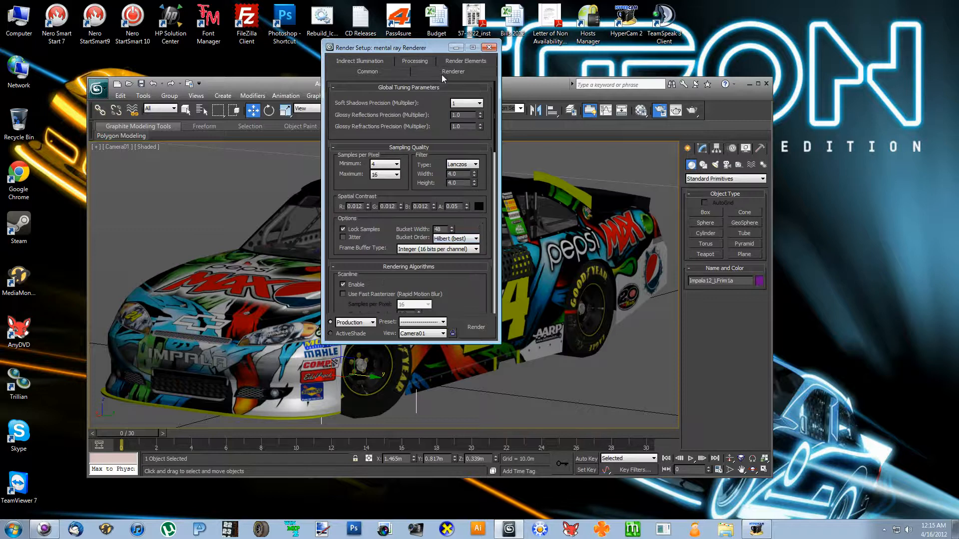
{"action": "left_click", "coordinate": [474, 165]}
{"action": "left_click", "coordinate": [473, 165]}
{"action": "left_click", "coordinate": [489, 47]}
Start a test render of the Camera01 view, stop it partway, and close the rendered frame.
{"action": "key", "text": "shift+q"}
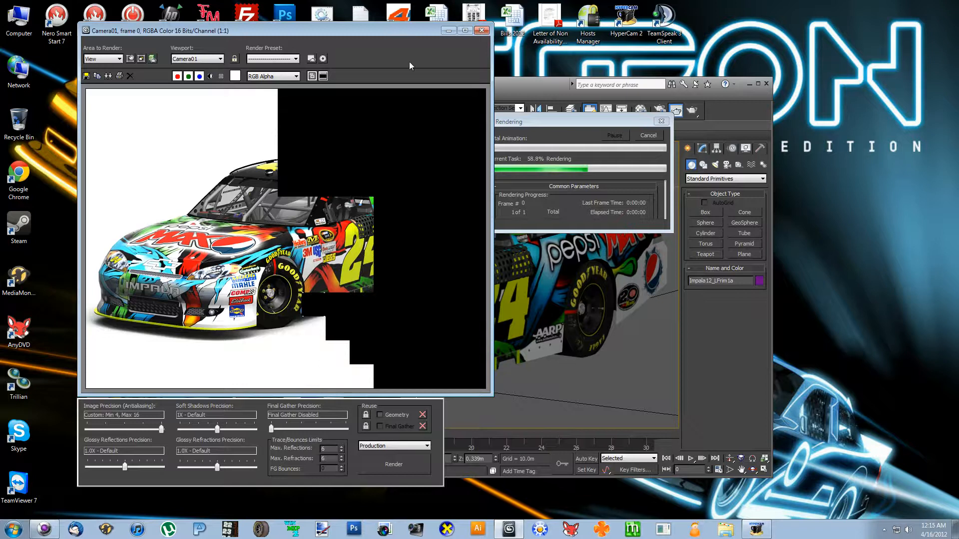
{"action": "left_click", "coordinate": [661, 121]}
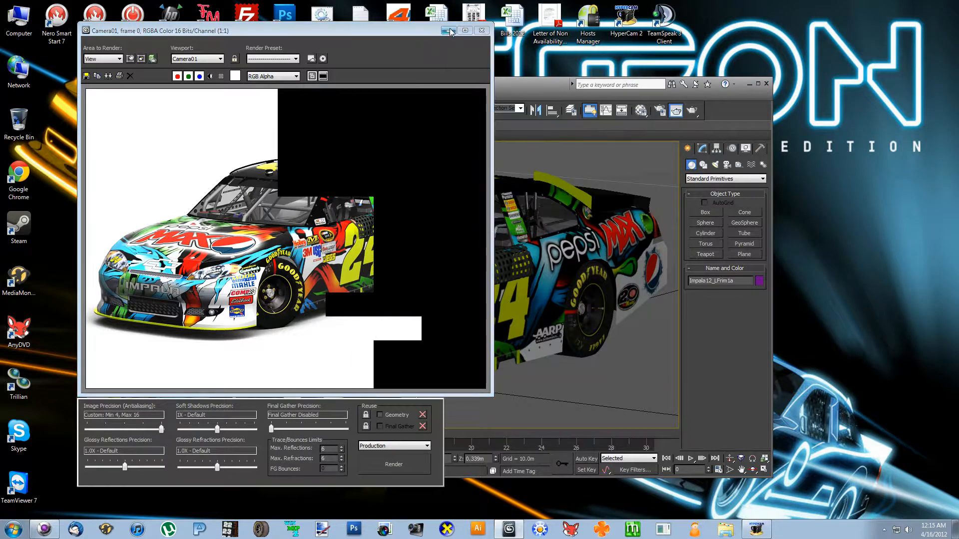
{"action": "left_click", "coordinate": [481, 31]}
Select the Impala body with its hood, windshield, interior and rear deck parts, and switch the viewport to Perspective.
{"action": "left_click", "coordinate": [458, 293]}
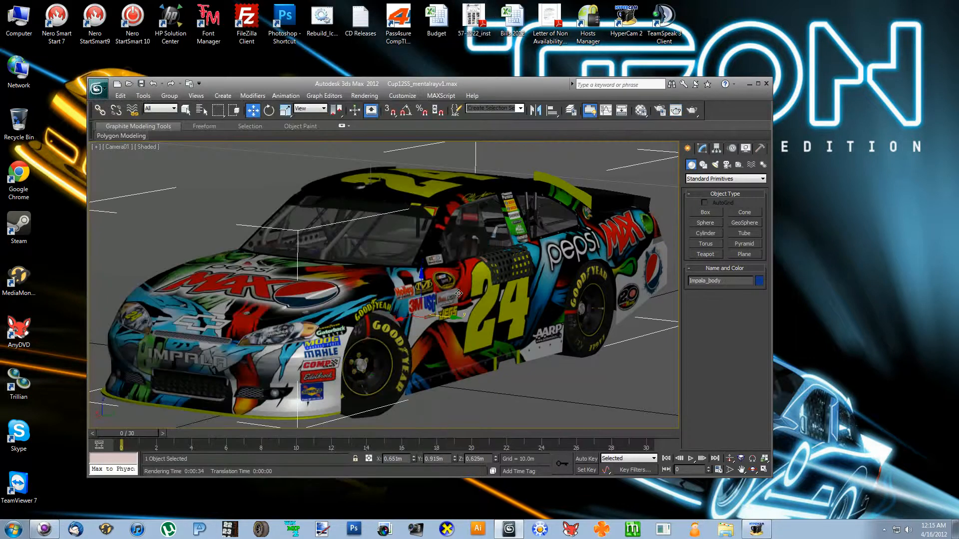
{"action": "left_click", "coordinate": [264, 273], "text": "ctrl"}
{"action": "left_click", "coordinate": [360, 226], "text": "ctrl"}
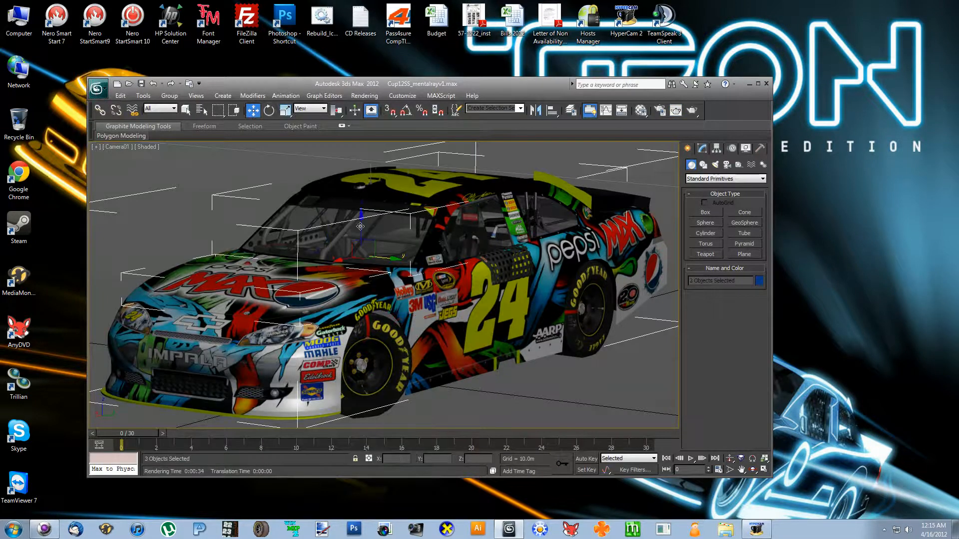
{"action": "left_click", "coordinate": [502, 235], "text": "ctrl"}
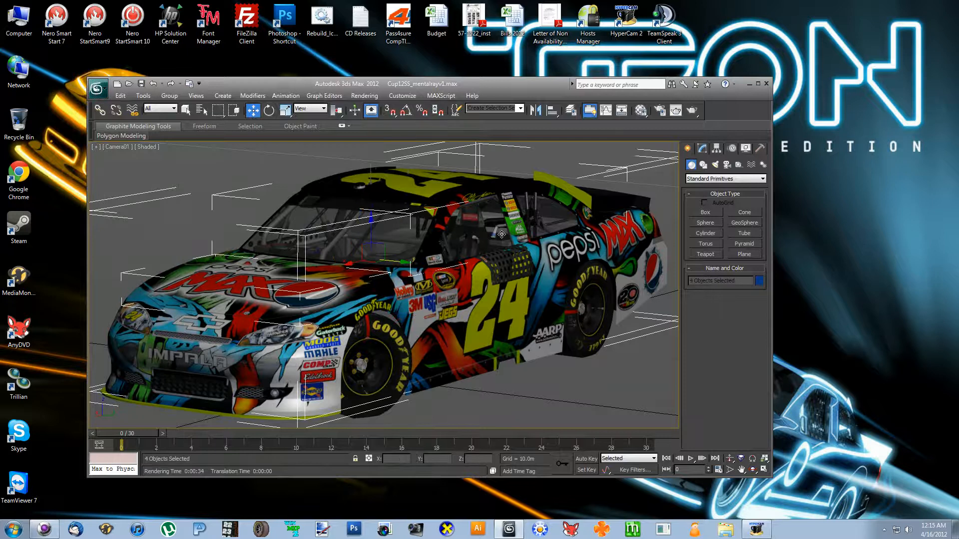
{"action": "left_click", "coordinate": [592, 191], "text": "ctrl"}
{"action": "left_click", "coordinate": [121, 148]}
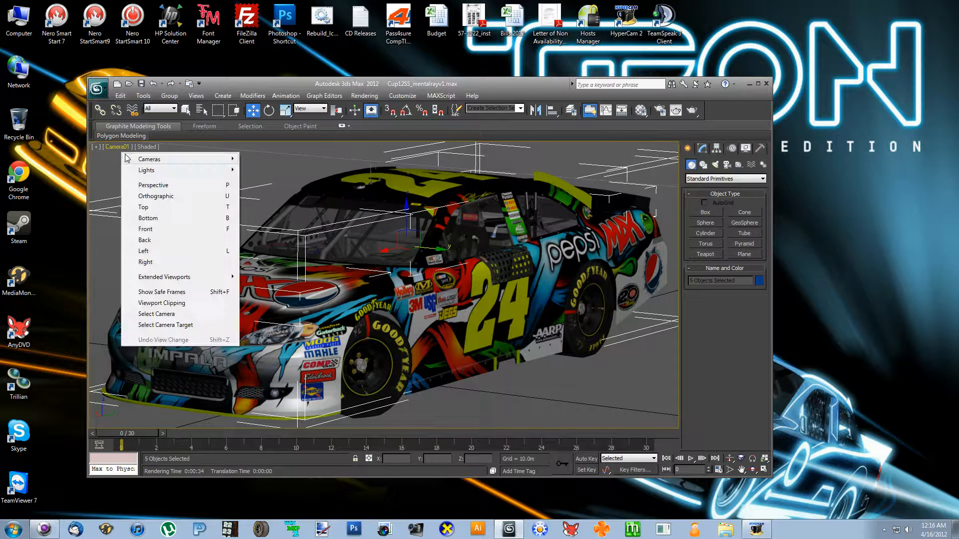
{"action": "left_click", "coordinate": [132, 185]}
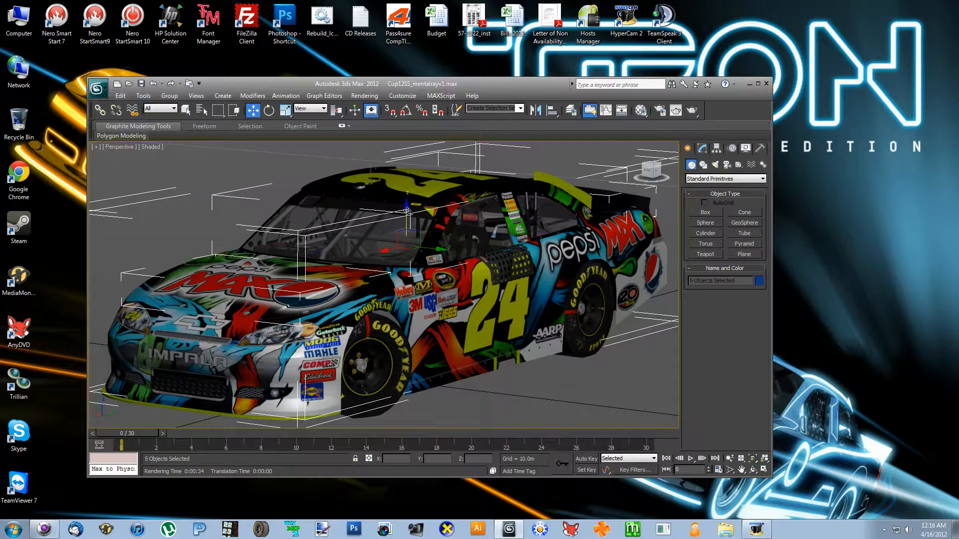
Undo a trial drop of the selected parts, add the small roof fitting to the selection, and lower them all slightly over the wheels.
{"action": "left_click_drag", "start_coordinate": [407, 208], "coordinate": [403, 289]}
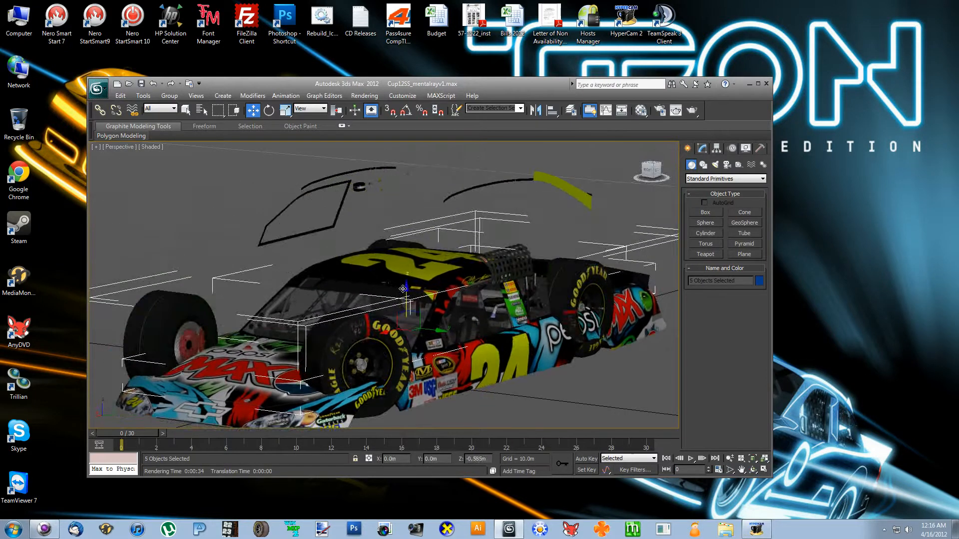
{"action": "left_click", "coordinate": [152, 84]}
{"action": "left_click", "coordinate": [360, 186], "text": "ctrl"}
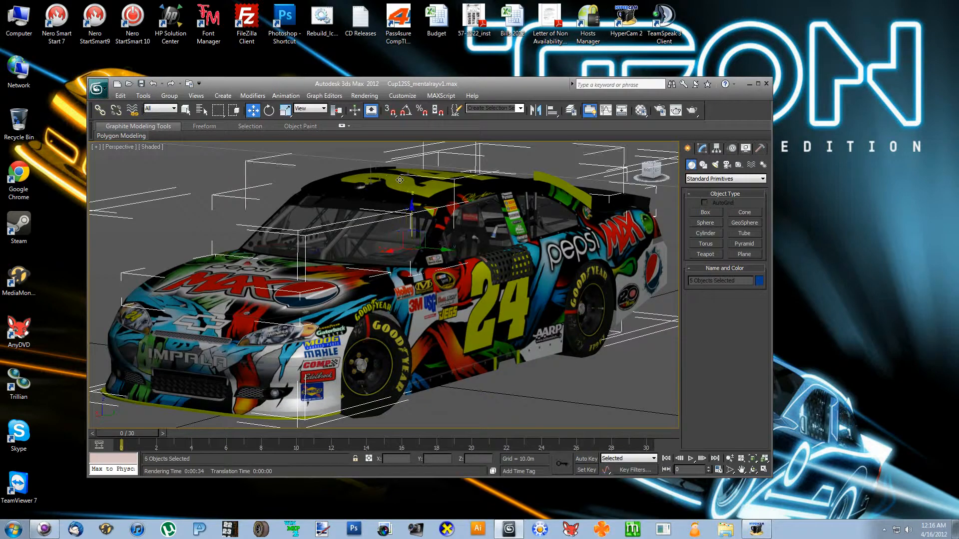
{"action": "mouse_move", "coordinate": [411, 205]}
{"action": "left_mouse_down"}
{"action": "mouse_move", "coordinate": [407, 347]}
{"action": "mouse_move", "coordinate": [402, 178]}
{"action": "mouse_move", "coordinate": [404, 211]}
{"action": "left_mouse_up"}
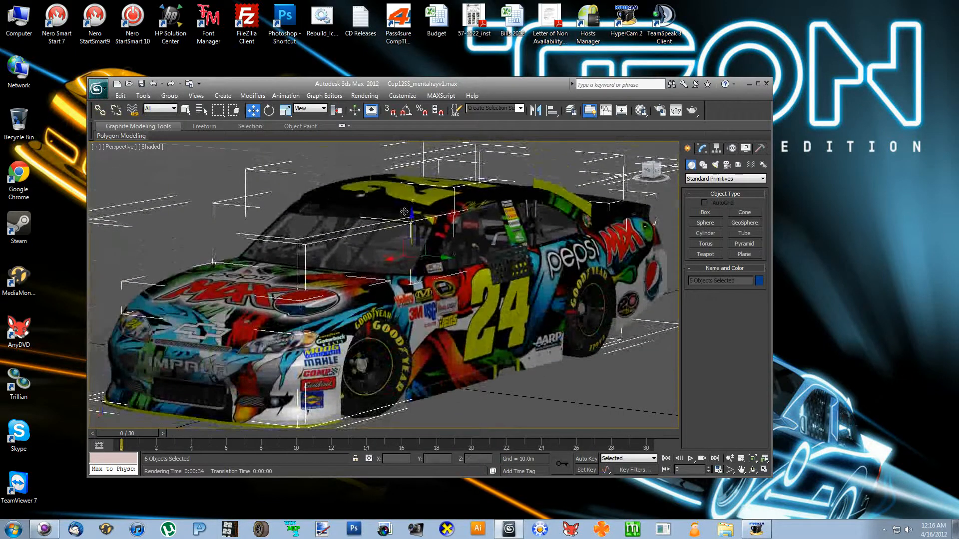
Delete the window net hanging on the driver's door.
{"action": "left_click", "coordinate": [509, 260]}
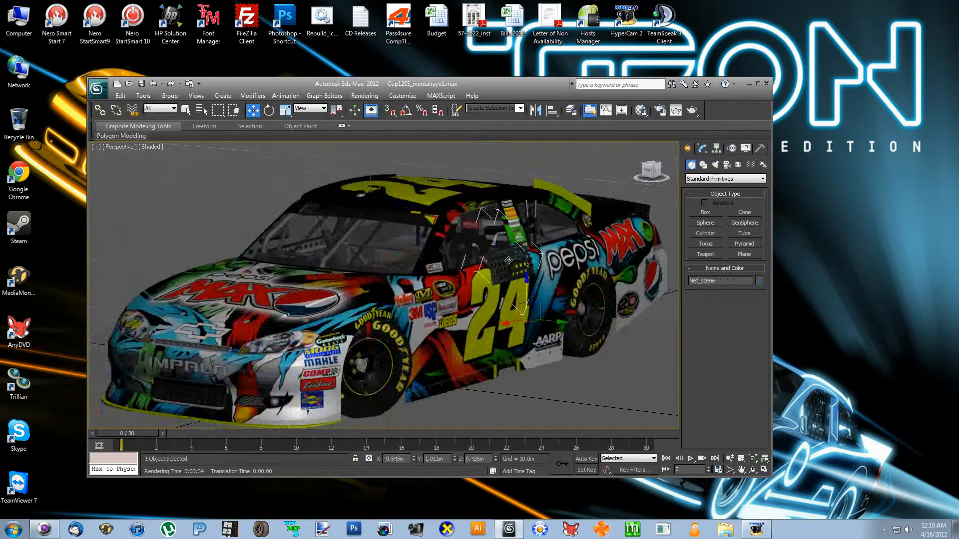
{"action": "key", "text": "Delete"}
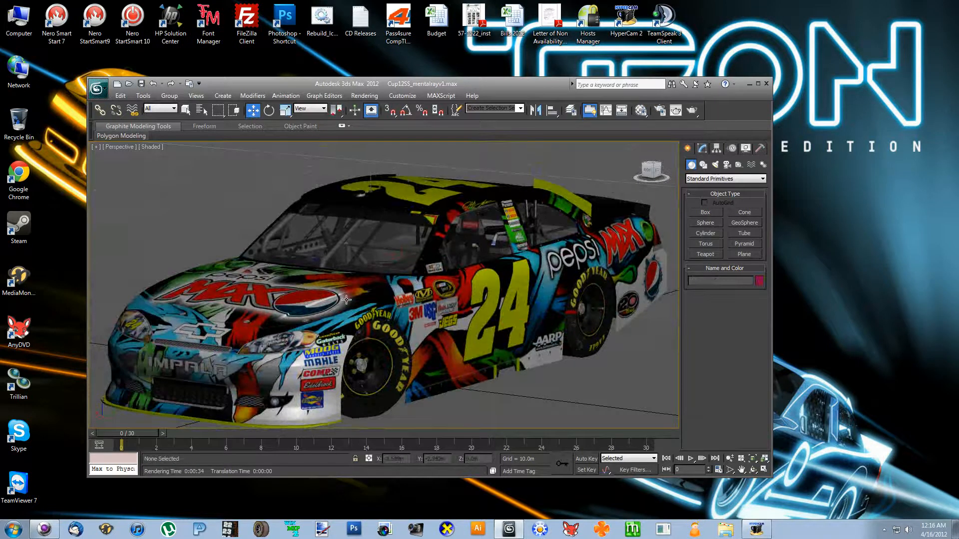
Select the Impala body, hood, roof fitting, glass, interior and rear deck parts, and lower them together by about 0.004 m.
{"action": "left_click", "coordinate": [305, 290]}
{"action": "left_click", "coordinate": [287, 363], "text": "ctrl"}
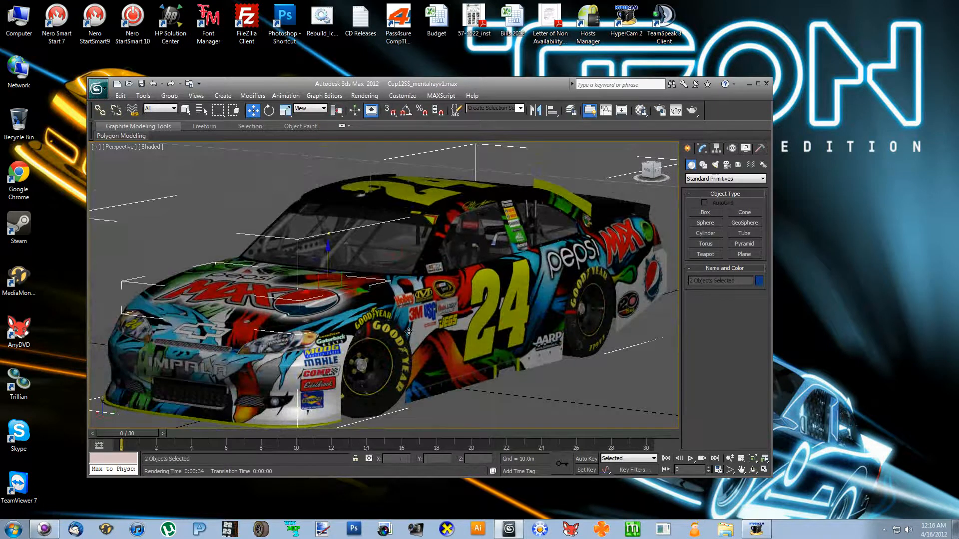
{"action": "left_click", "coordinate": [359, 193], "text": "ctrl"}
{"action": "left_click", "coordinate": [539, 221], "text": "ctrl"}
{"action": "left_click", "coordinate": [488, 236], "text": "ctrl"}
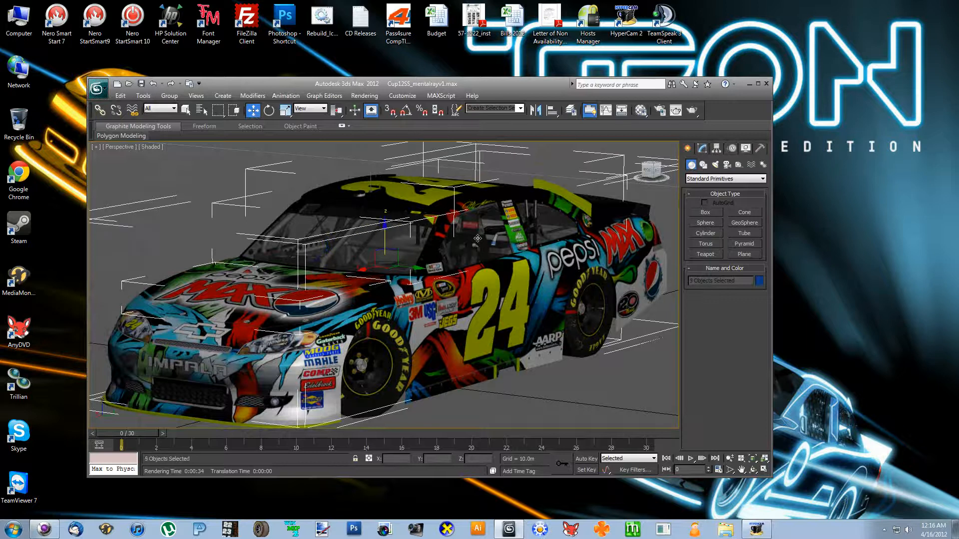
{"action": "left_click", "coordinate": [622, 204], "text": "ctrl"}
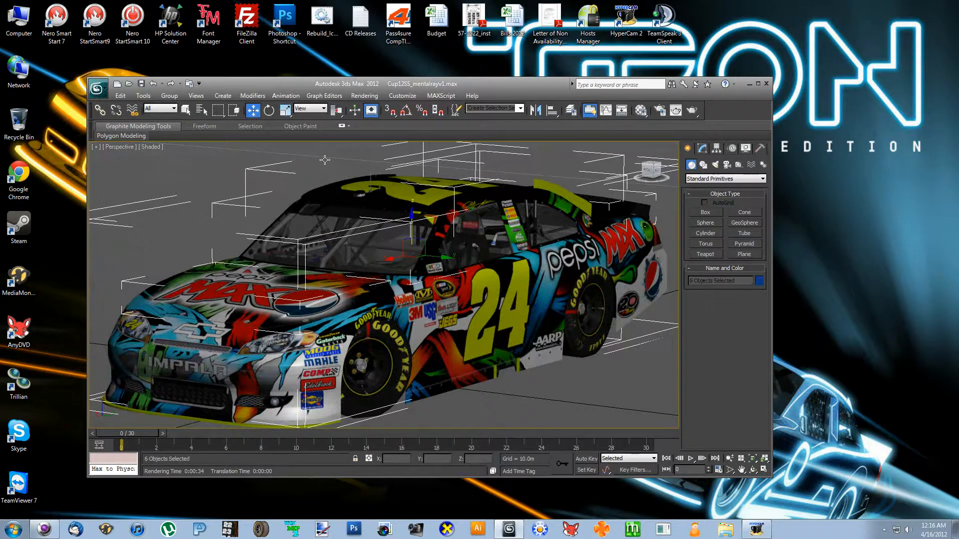
{"action": "mouse_move", "coordinate": [412, 216]}
{"action": "left_mouse_down"}
{"action": "mouse_move", "coordinate": [409, 404]}
{"action": "mouse_move", "coordinate": [419, 217]}
{"action": "left_mouse_up"}
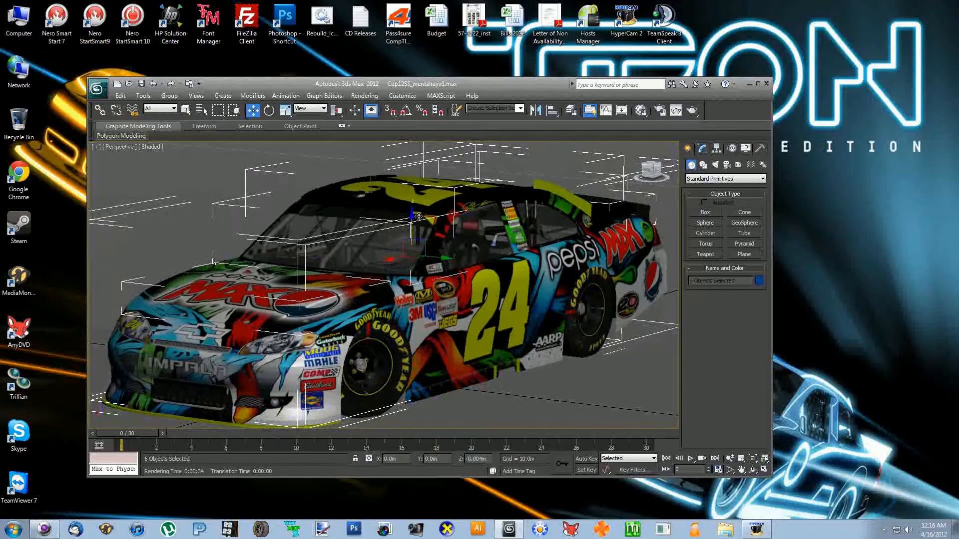
Rotate the left front wheel slightly in its steering direction and shift it forward to about X 1.522 m.
{"action": "left_click", "coordinate": [368, 347]}
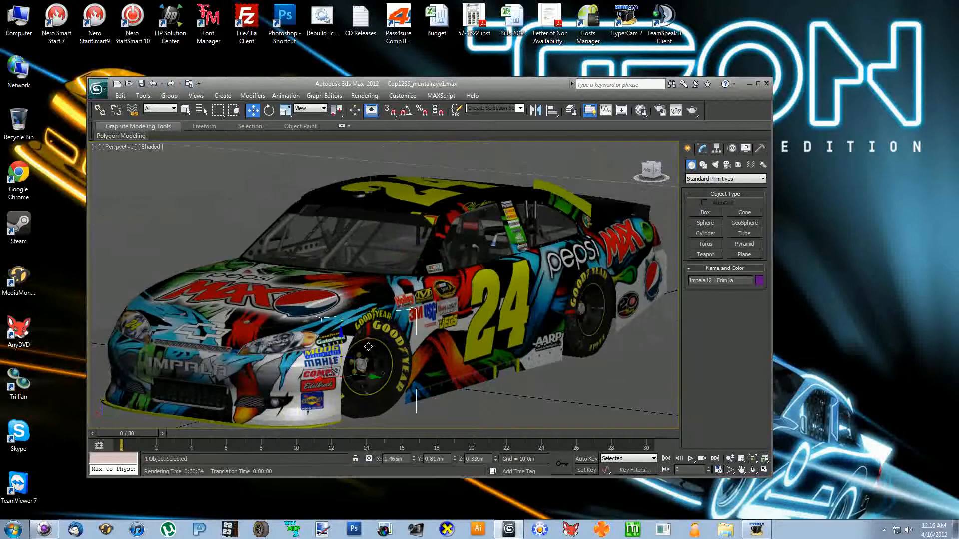
{"action": "left_click", "coordinate": [268, 111]}
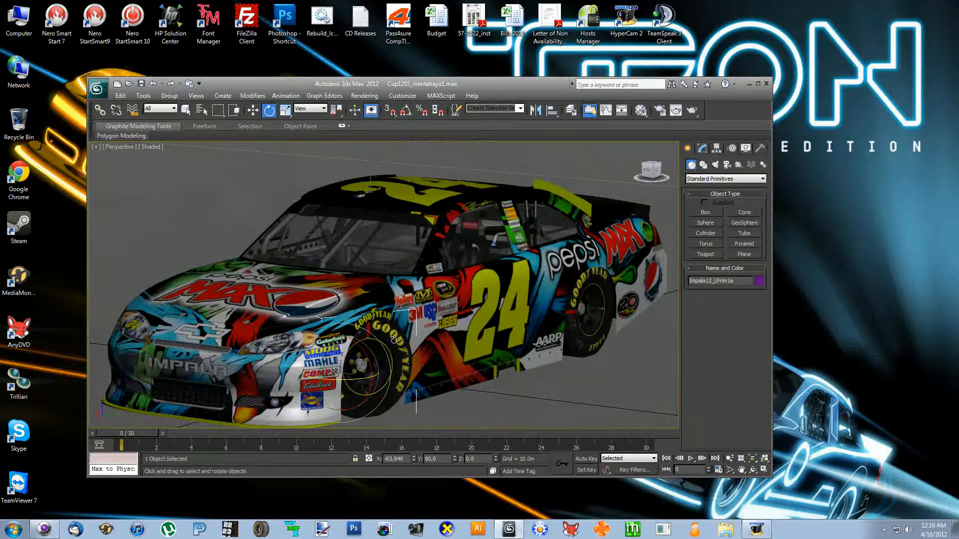
{"action": "left_click_drag", "start_coordinate": [367, 380], "coordinate": [370, 378]}
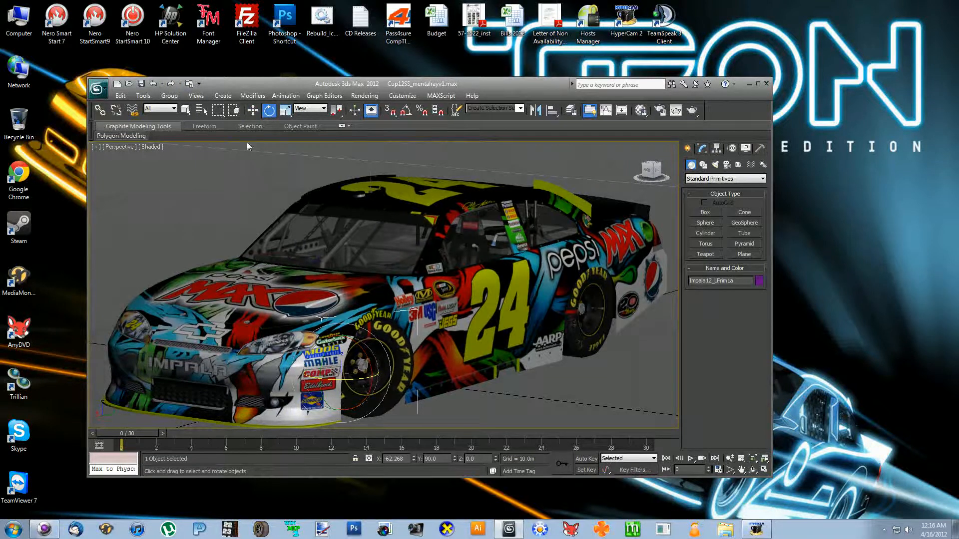
{"action": "left_click", "coordinate": [253, 110]}
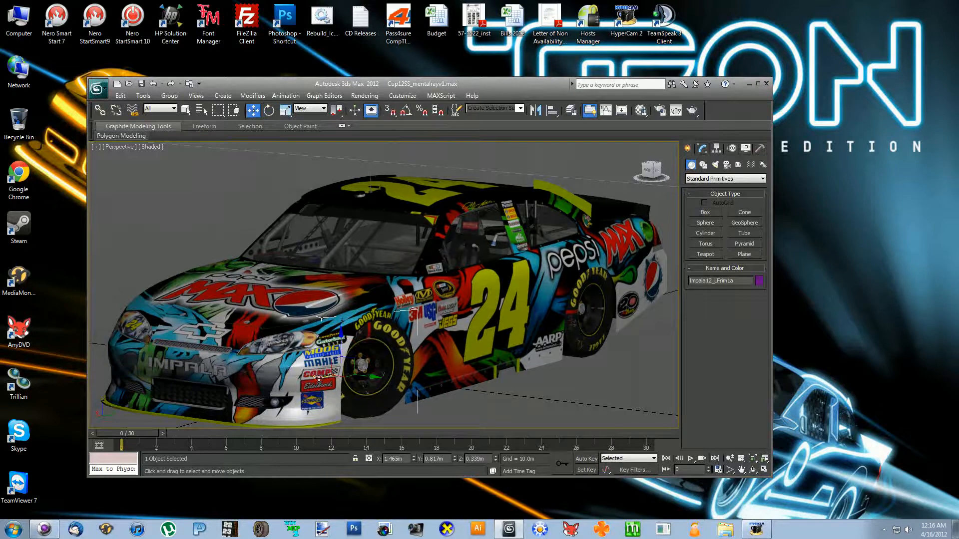
{"action": "left_click_drag", "start_coordinate": [319, 379], "coordinate": [314, 382]}
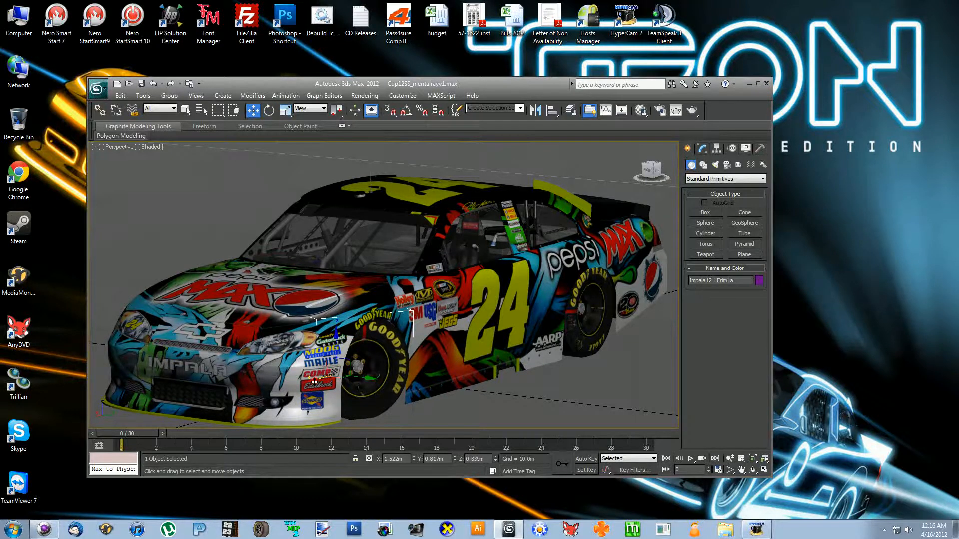
Start a test render of the Perspective view, cancel it partway, and close the rendered frame.
{"action": "key", "text": "shift+q"}
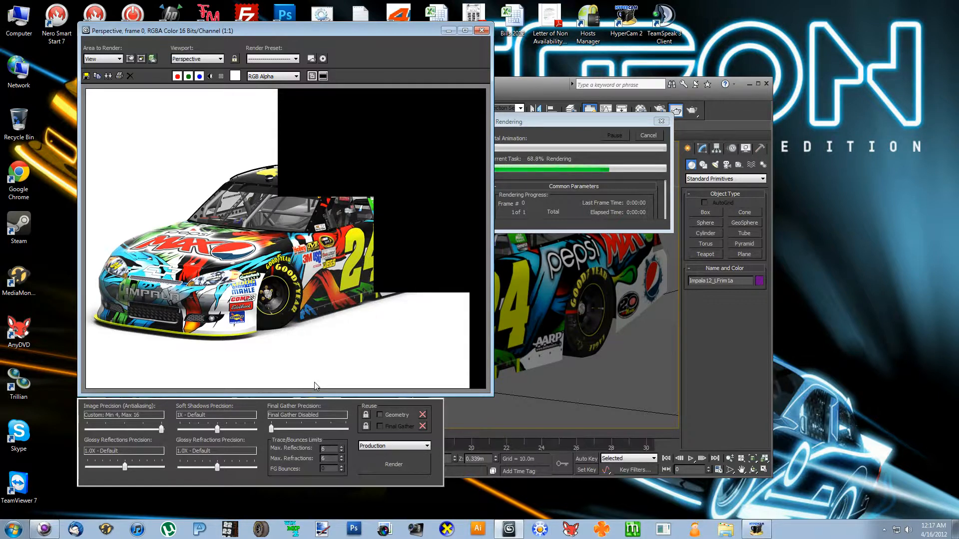
{"action": "left_click", "coordinate": [648, 139]}
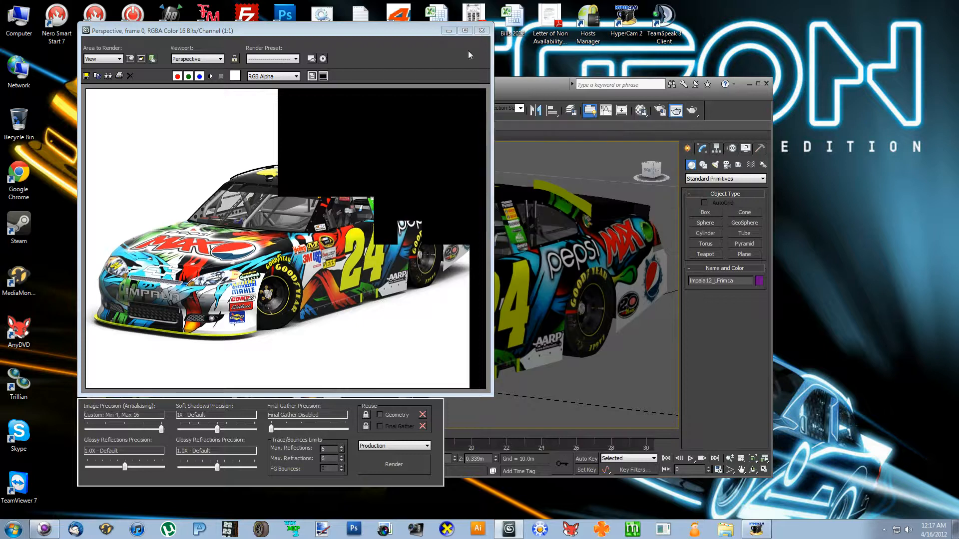
{"action": "left_click", "coordinate": [482, 30]}
Hide the Scene backdrop object surrounding the car.
{"action": "left_click", "coordinate": [181, 245]}
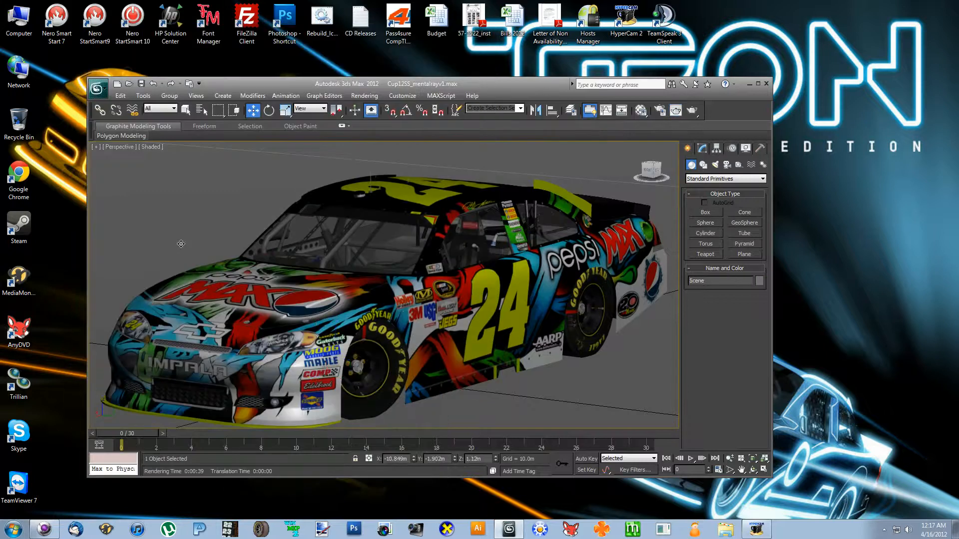
{"action": "right_click", "coordinate": [183, 227]}
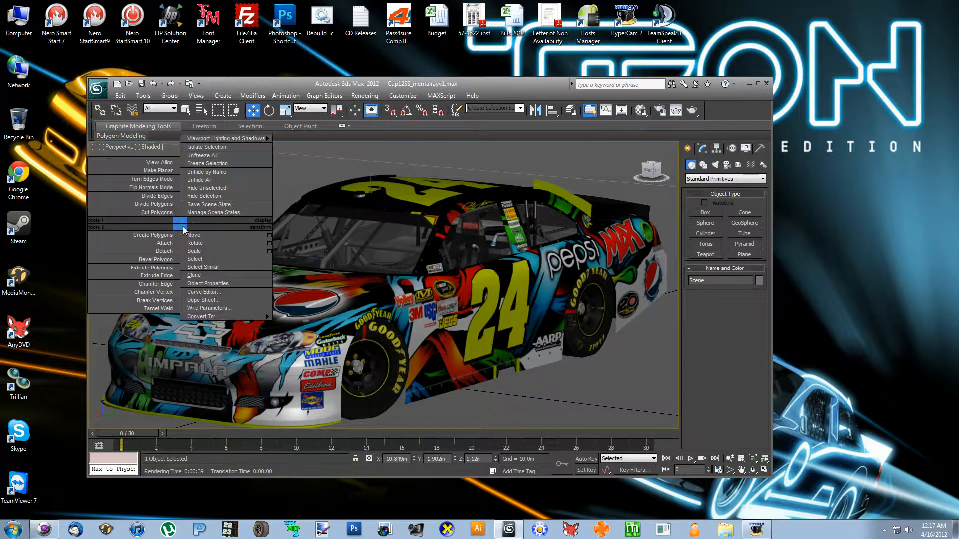
{"action": "left_click", "coordinate": [202, 196]}
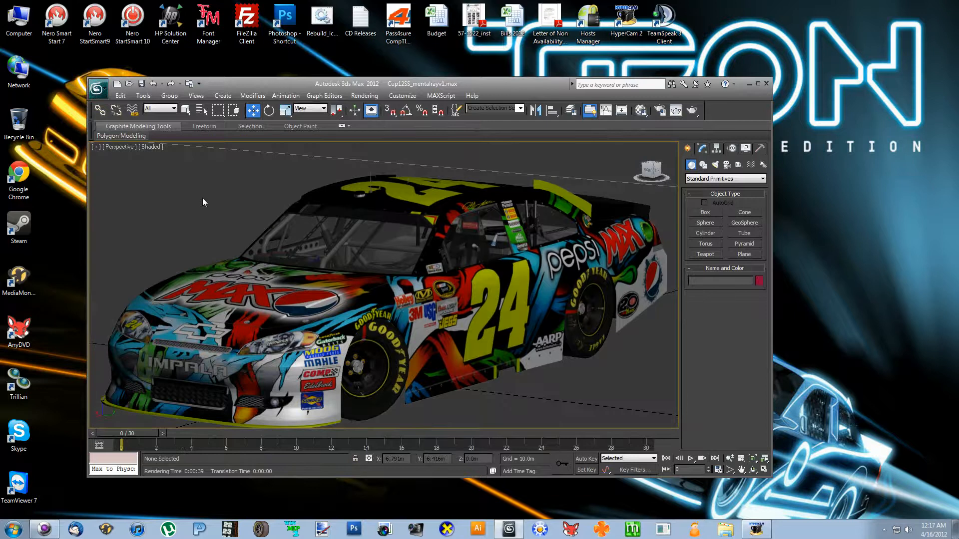
Unhide the Scene backdrop by name, select it from outside, and hide it again.
{"action": "scroll", "coordinate": [208, 229], "scroll_direction": "down", "scroll_amount": 10}
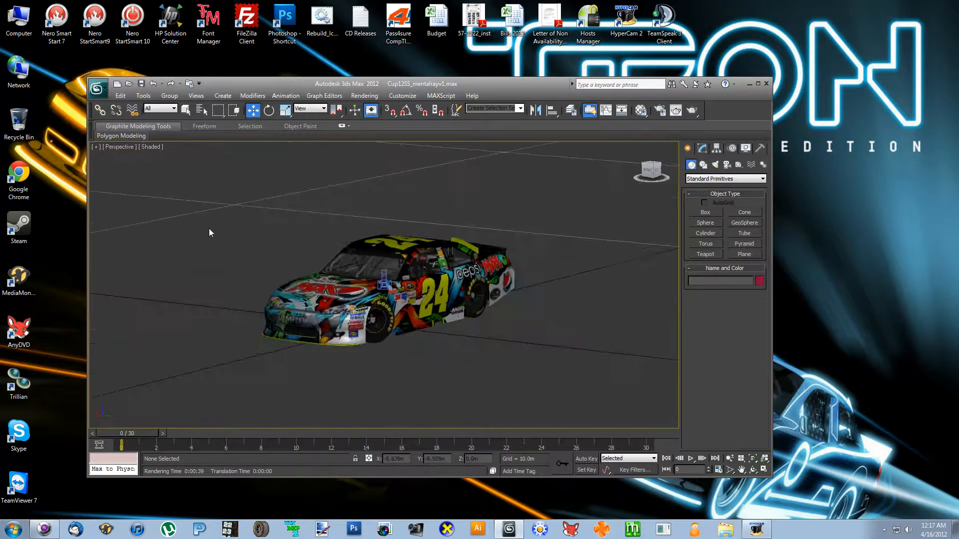
{"action": "right_click", "coordinate": [243, 211]}
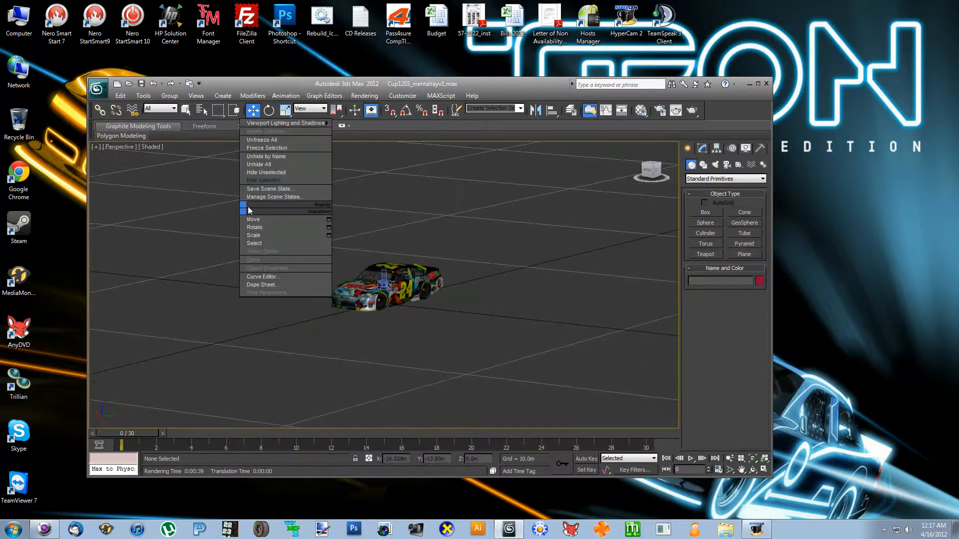
{"action": "left_click", "coordinate": [263, 156]}
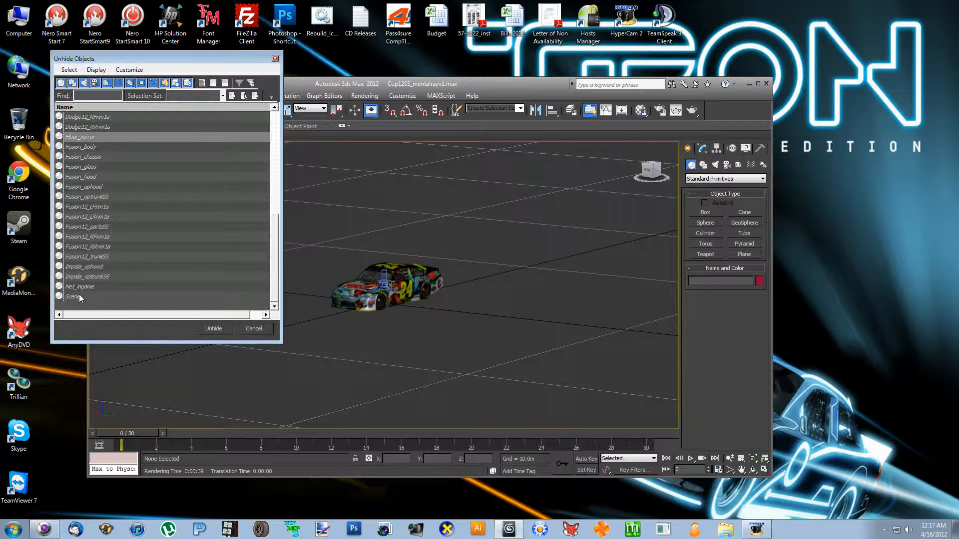
{"action": "left_click", "coordinate": [75, 296]}
{"action": "left_click", "coordinate": [212, 328]}
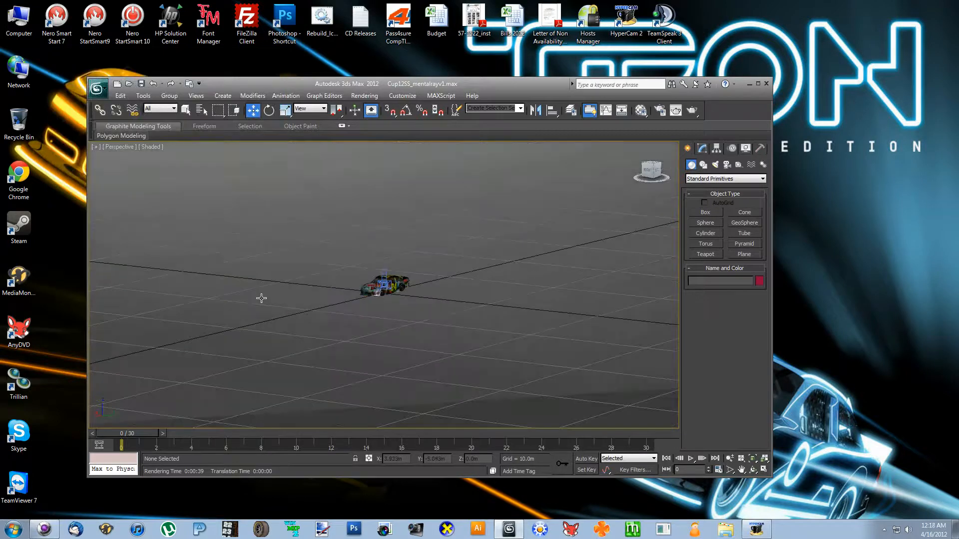
{"action": "left_click", "coordinate": [365, 253]}
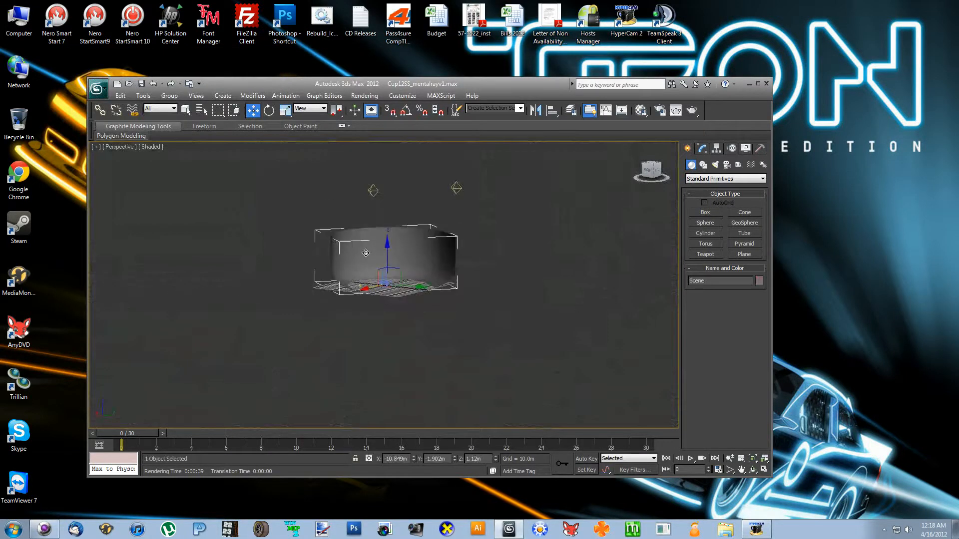
{"action": "right_click", "coordinate": [366, 253]}
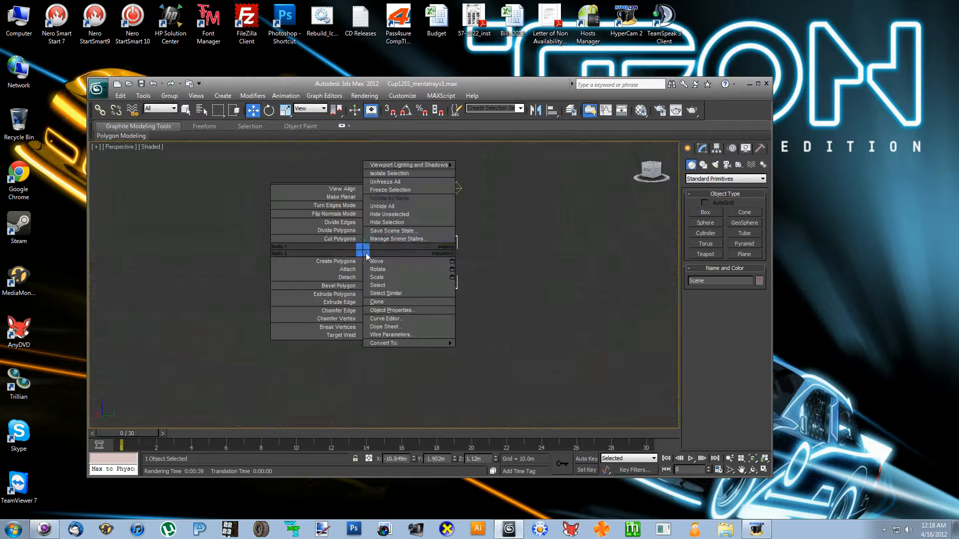
{"action": "left_click", "coordinate": [381, 225]}
Unhide the Floor_mirror object by name so the car stands on the reflective floor.
{"action": "scroll", "coordinate": [382, 243], "scroll_direction": "up", "scroll_amount": 10}
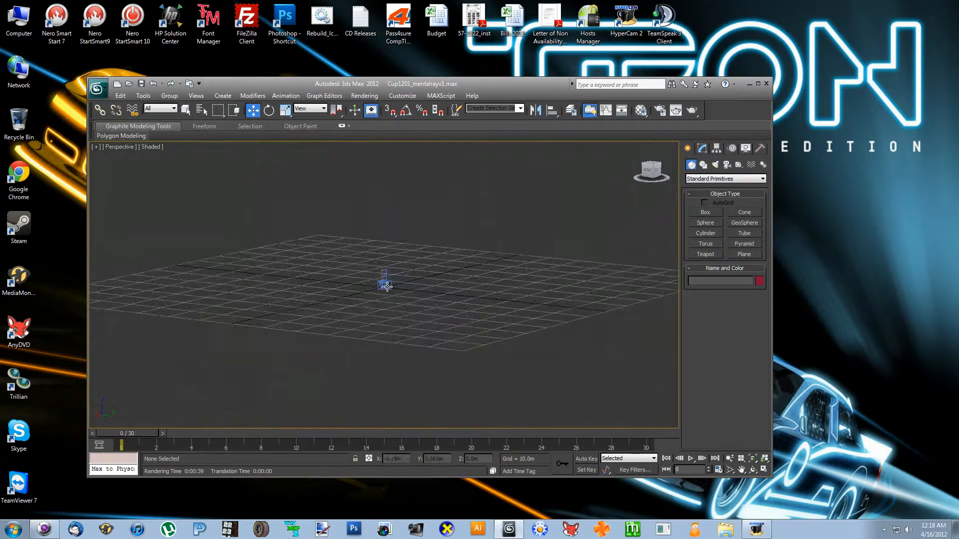
{"action": "scroll", "coordinate": [382, 293], "scroll_direction": "up", "scroll_amount": 8}
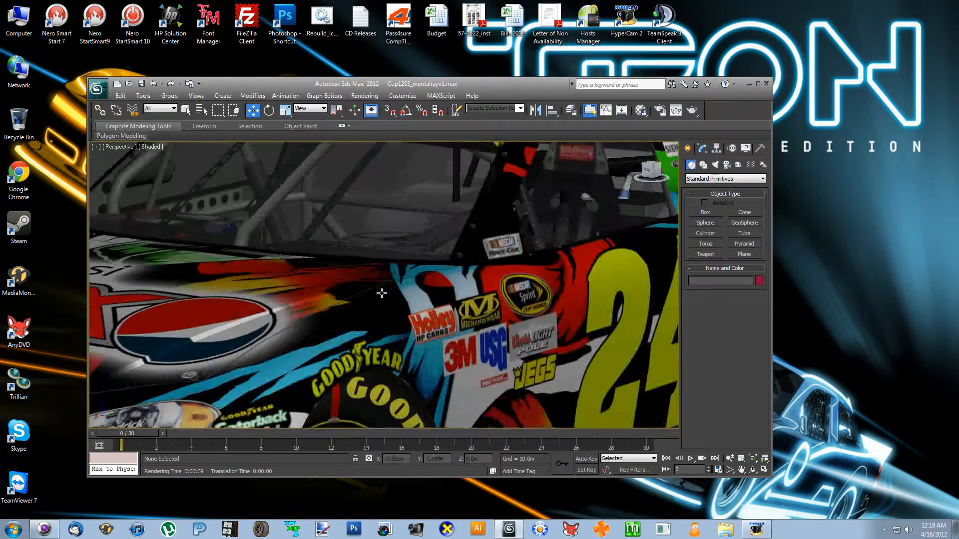
{"action": "scroll", "coordinate": [383, 287], "scroll_direction": "down", "scroll_amount": 6}
{"action": "scroll", "coordinate": [384, 285], "scroll_direction": "up", "scroll_amount": 2}
{"action": "scroll", "coordinate": [383, 284], "scroll_direction": "up", "scroll_amount": 4}
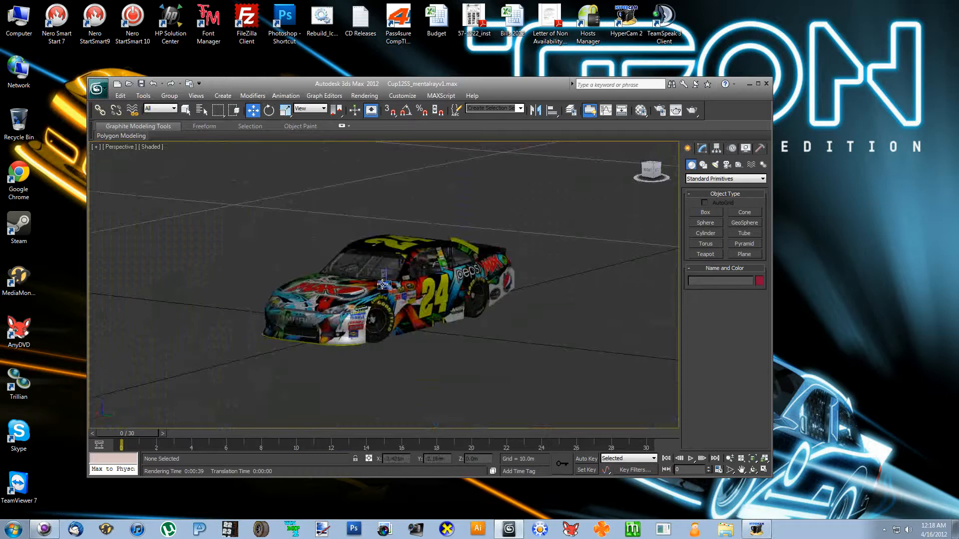
{"action": "right_click", "coordinate": [233, 223]}
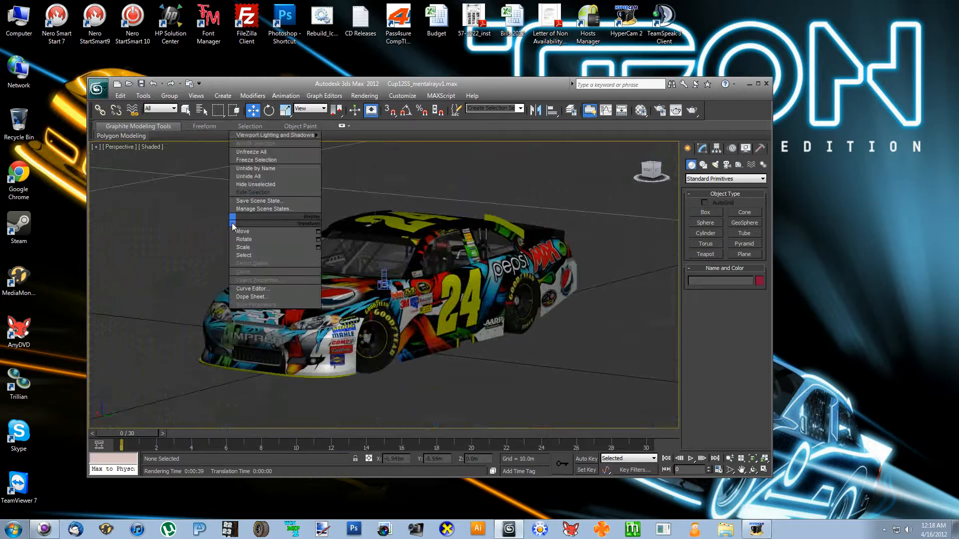
{"action": "left_click", "coordinate": [252, 169]}
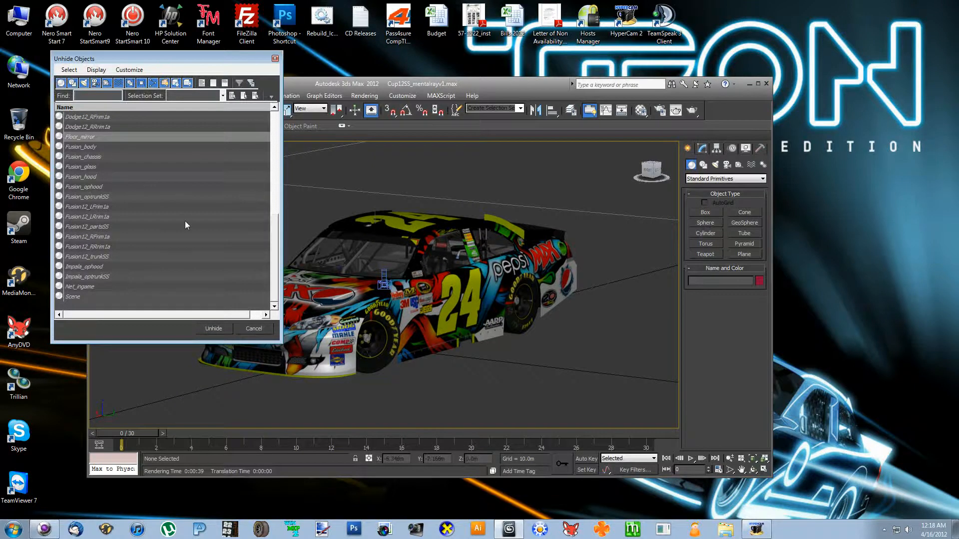
{"action": "left_click", "coordinate": [85, 137]}
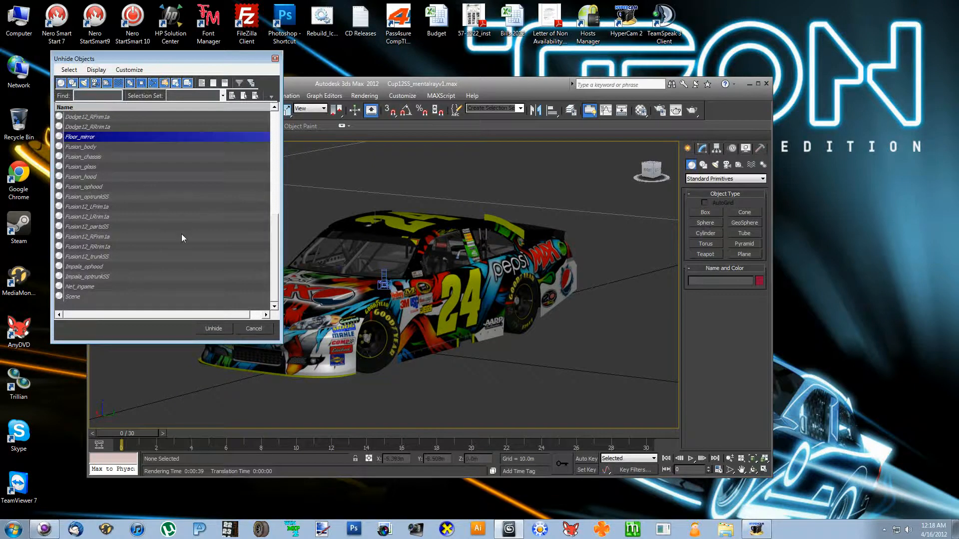
{"action": "left_click", "coordinate": [213, 329]}
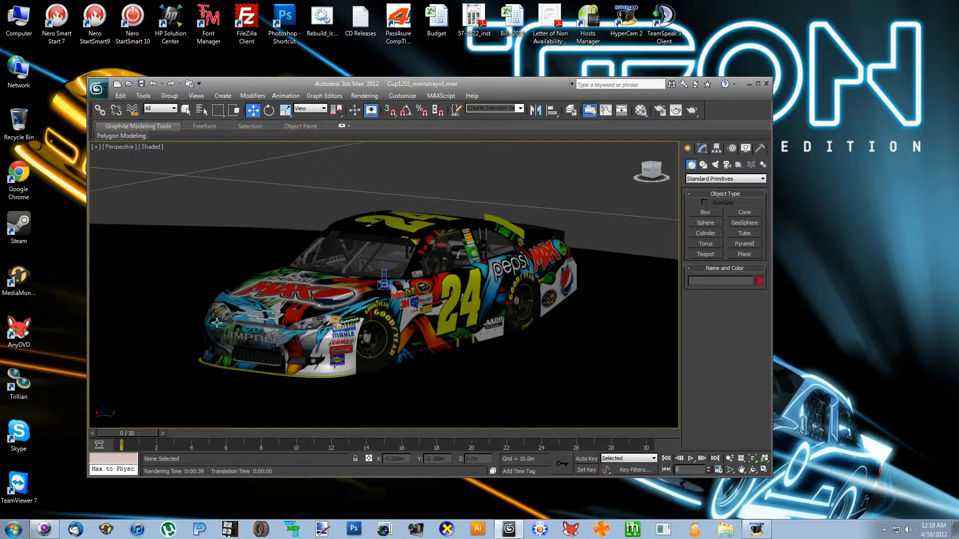
Examine the car on the mirror floor from different distances and angles.
{"action": "scroll", "coordinate": [407, 327], "scroll_direction": "down", "scroll_amount": 6}
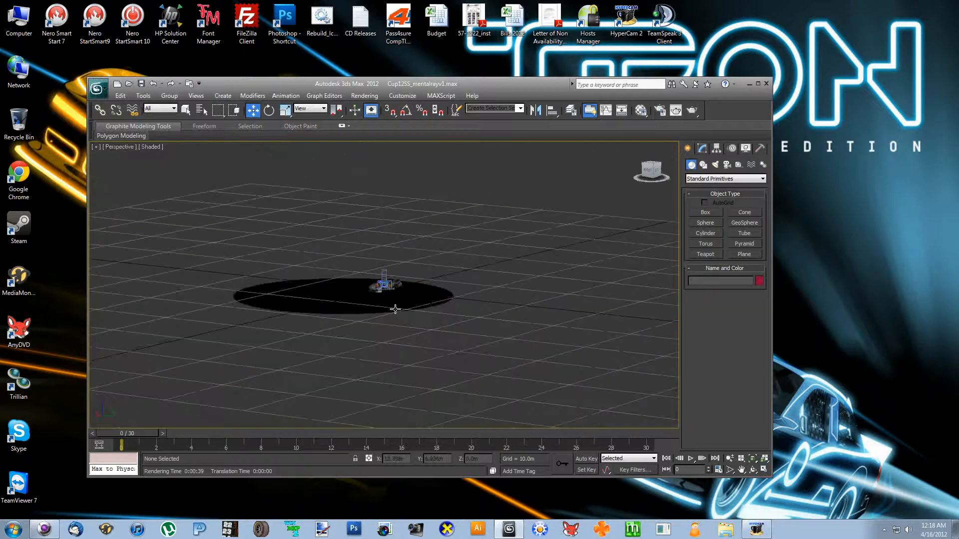
{"action": "scroll", "coordinate": [391, 293], "scroll_direction": "up", "scroll_amount": 2}
{"action": "scroll", "coordinate": [390, 293], "scroll_direction": "up", "scroll_amount": 4}
{"action": "scroll", "coordinate": [390, 293], "scroll_direction": "down", "scroll_amount": 3}
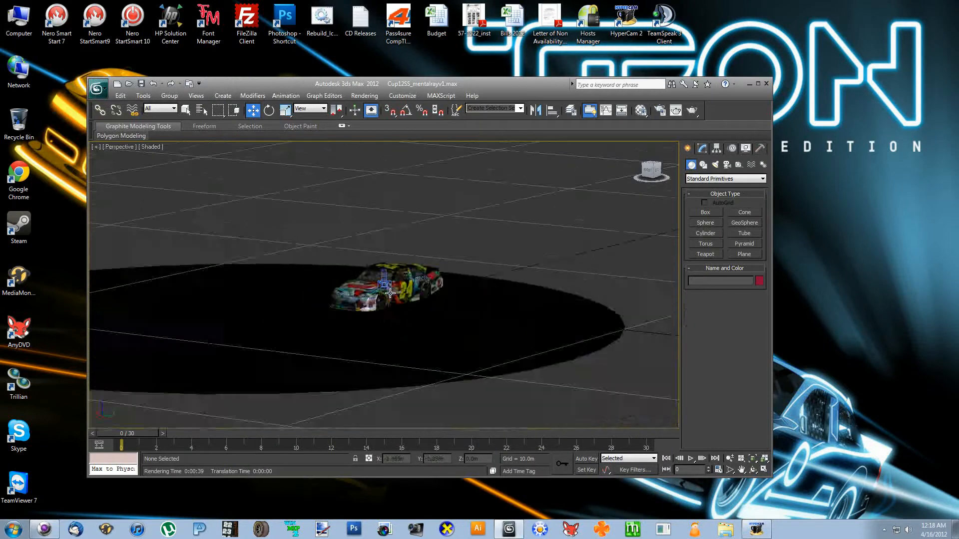
{"action": "scroll", "coordinate": [390, 293], "scroll_direction": "up", "scroll_amount": 5}
{"action": "scroll", "coordinate": [390, 293], "scroll_direction": "down", "scroll_amount": 3}
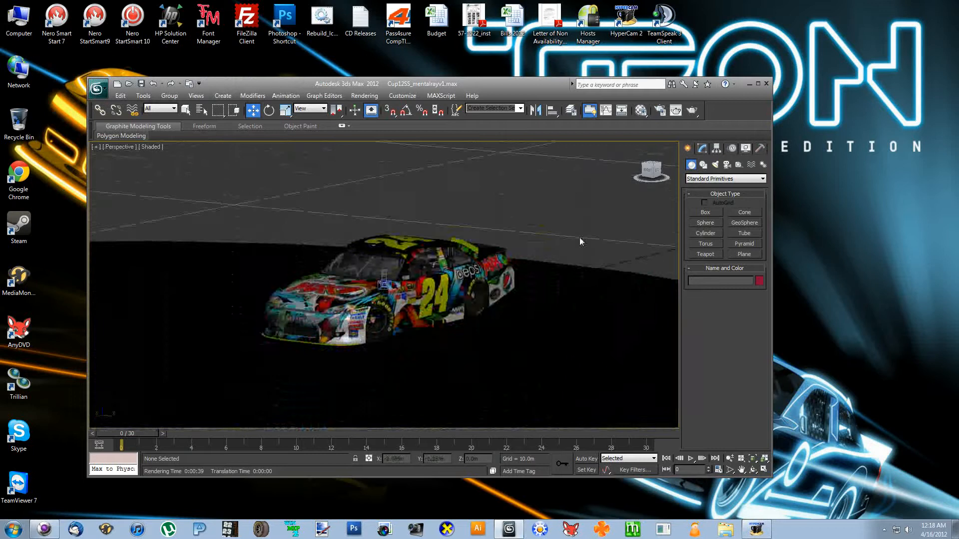
{"action": "mouse_move", "coordinate": [654, 175]}
{"action": "left_mouse_down"}
{"action": "mouse_move", "coordinate": [638, 188]}
{"action": "mouse_move", "coordinate": [617, 180]}
{"action": "mouse_move", "coordinate": [686, 171]}
{"action": "mouse_move", "coordinate": [665, 188]}
{"action": "mouse_move", "coordinate": [651, 179]}
{"action": "left_mouse_up"}
{"action": "mouse_move", "coordinate": [385, 284]}
{"action": "middle_mouse_down", "text": "alt"}
{"action": "mouse_move", "coordinate": [372, 312]}
{"action": "mouse_move", "coordinate": [378, 286]}
{"action": "middle_mouse_up", "text": "alt"}
{"action": "left_click_drag", "start_coordinate": [650, 172], "coordinate": [500, 151]}
{"action": "left_click", "coordinate": [459, 240]}
{"action": "left_click_drag", "start_coordinate": [594, 173], "coordinate": [589, 186]}
{"action": "scroll", "coordinate": [399, 206], "scroll_direction": "up", "scroll_amount": 5}
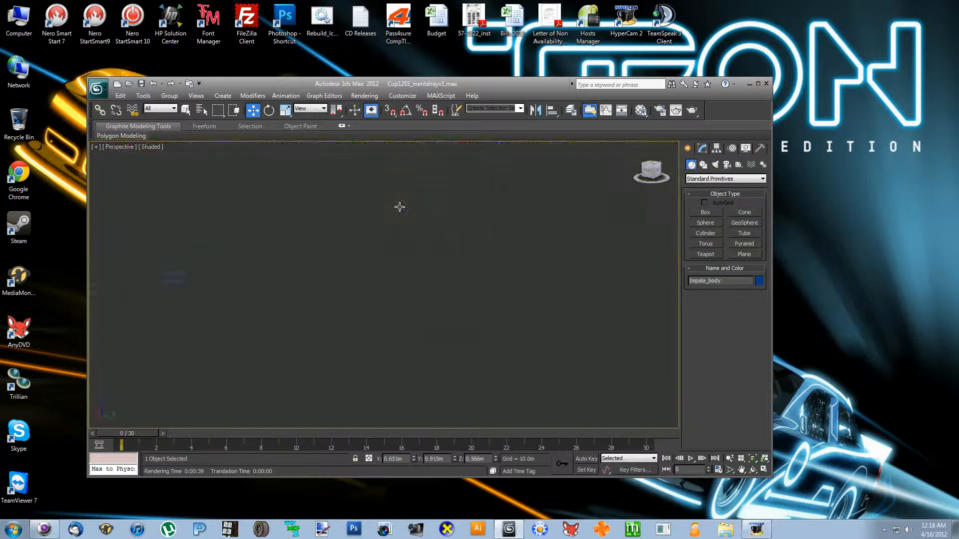
{"action": "scroll", "coordinate": [400, 206], "scroll_direction": "down", "scroll_amount": 6}
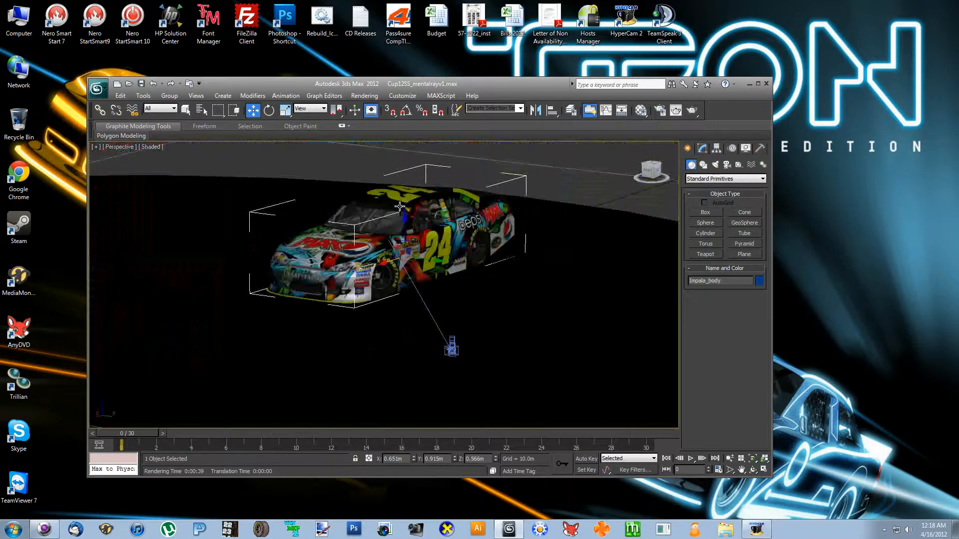
Select the Impala's body, hood, windshield area and near-side wheels together as one selection.
{"action": "left_click", "coordinate": [328, 247]}
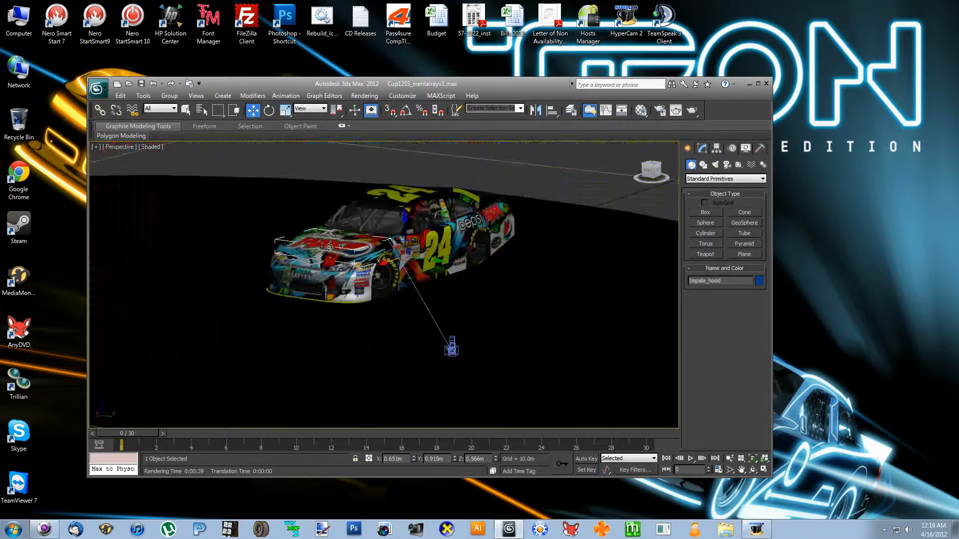
{"action": "left_click", "coordinate": [335, 285]}
{"action": "left_click", "coordinate": [331, 245], "text": "ctrl"}
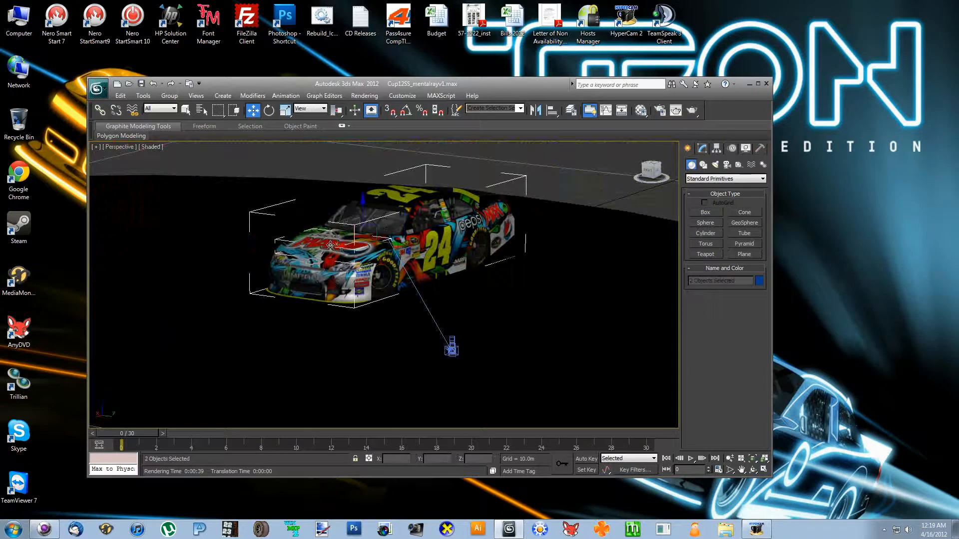
{"action": "left_click", "coordinate": [406, 211], "text": "ctrl"}
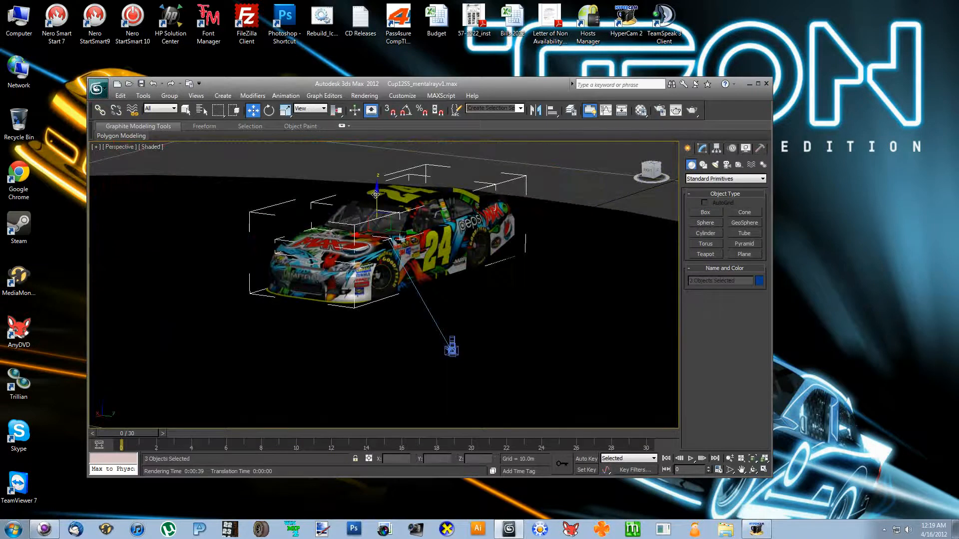
{"action": "left_click", "coordinate": [406, 212], "text": "ctrl"}
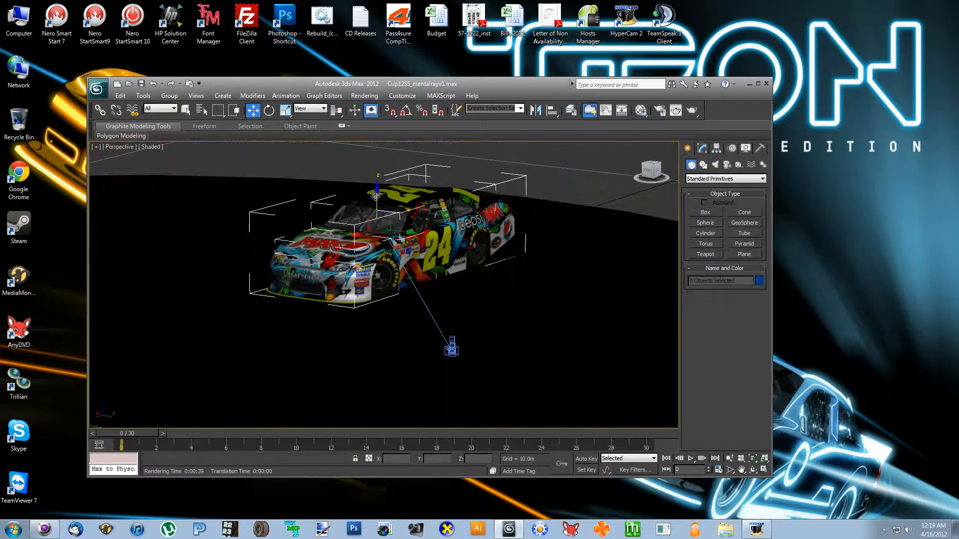
{"action": "left_click", "coordinate": [479, 242], "text": "ctrl"}
{"action": "left_click", "coordinate": [383, 274], "text": "ctrl"}
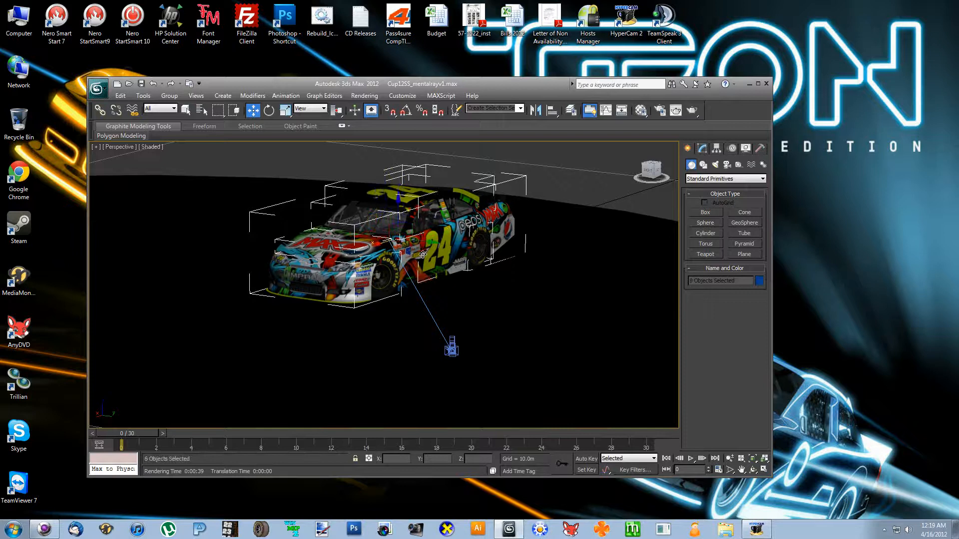
Add the wheels on the car's opposite side and the rear deck piece to the selection.
{"action": "scroll", "coordinate": [423, 255], "scroll_direction": "up", "scroll_amount": 2}
{"action": "scroll", "coordinate": [423, 254], "scroll_direction": "down", "scroll_amount": 2}
{"action": "left_click_drag", "start_coordinate": [651, 171], "coordinate": [417, 221]}
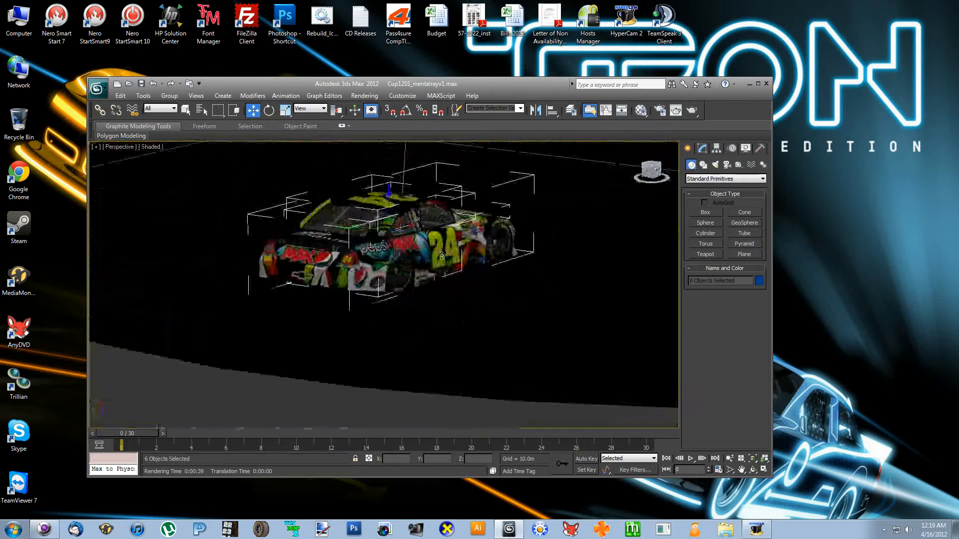
{"action": "left_click", "coordinate": [488, 242], "text": "ctrl"}
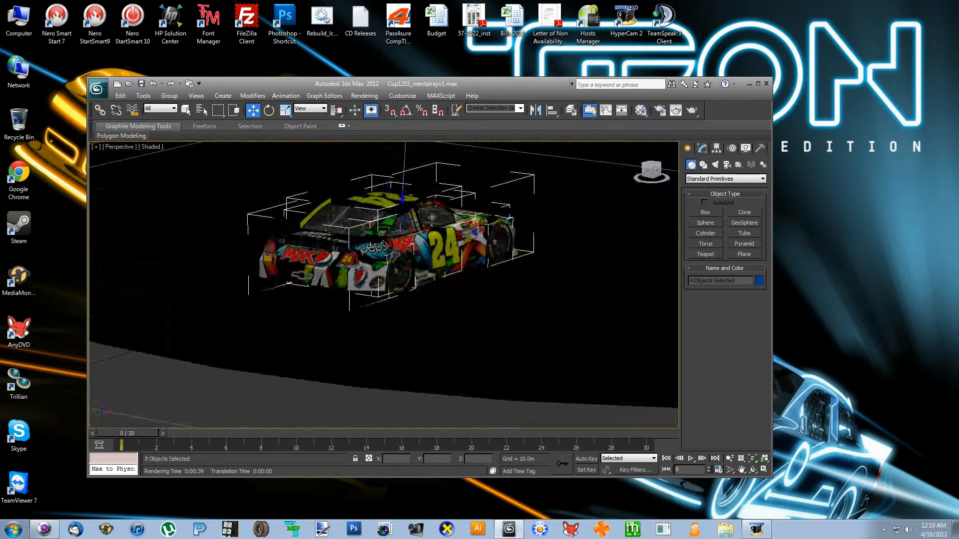
{"action": "left_click", "coordinate": [330, 241], "text": "ctrl"}
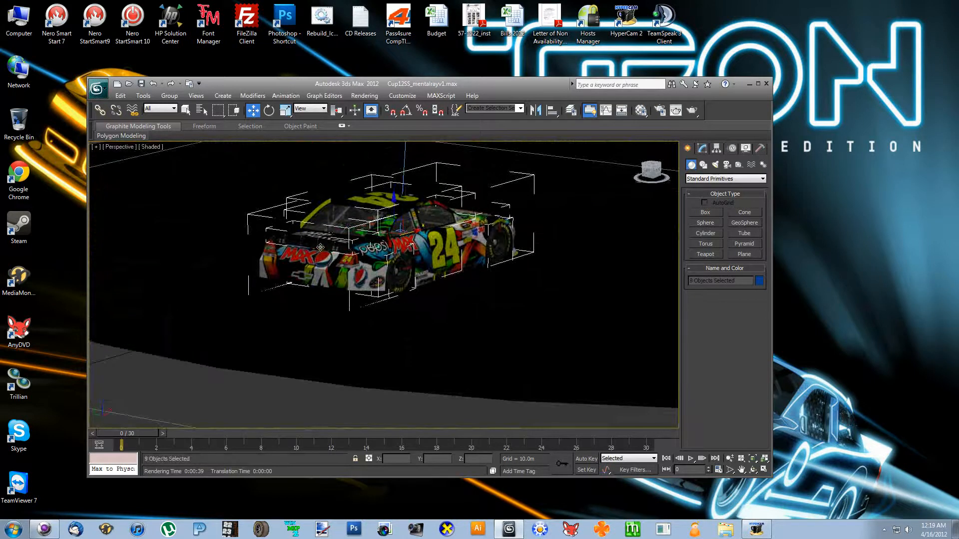
Try lifting the selected car parts above the floor to check for missed pieces, and undo the move.
{"action": "scroll", "coordinate": [419, 198], "scroll_direction": "down", "scroll_amount": 5}
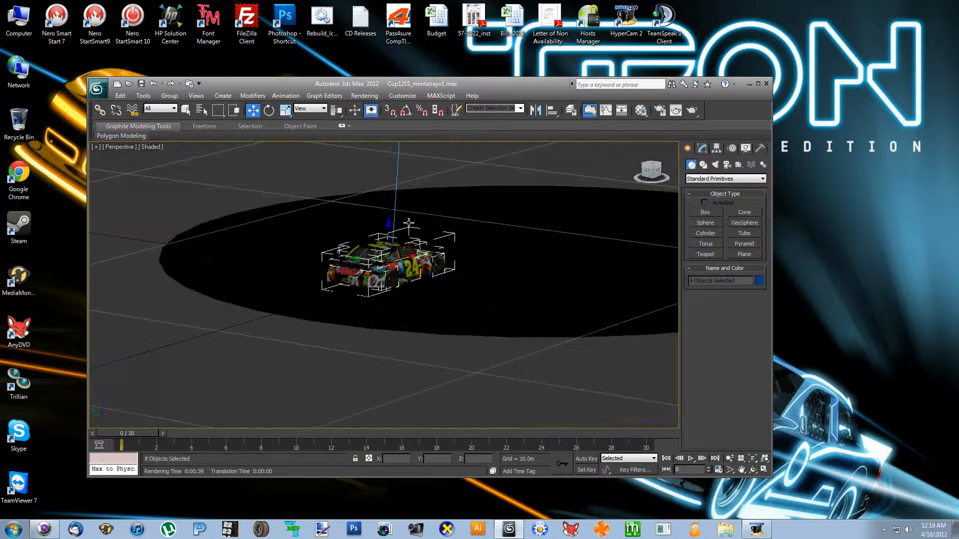
{"action": "mouse_move", "coordinate": [390, 226]}
{"action": "left_mouse_down"}
{"action": "mouse_move", "coordinate": [393, 182]}
{"action": "mouse_move", "coordinate": [393, 219]}
{"action": "left_mouse_up"}
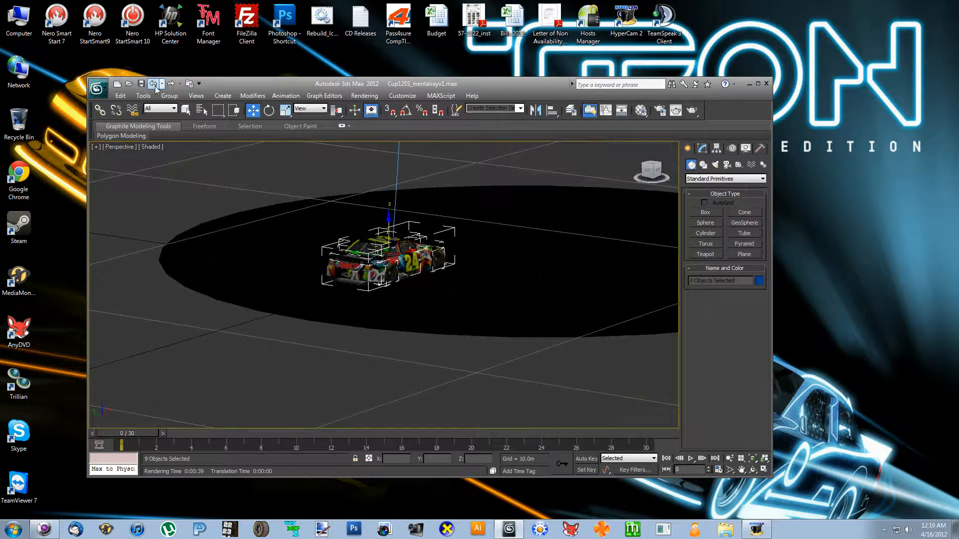
{"action": "left_click", "coordinate": [154, 84]}
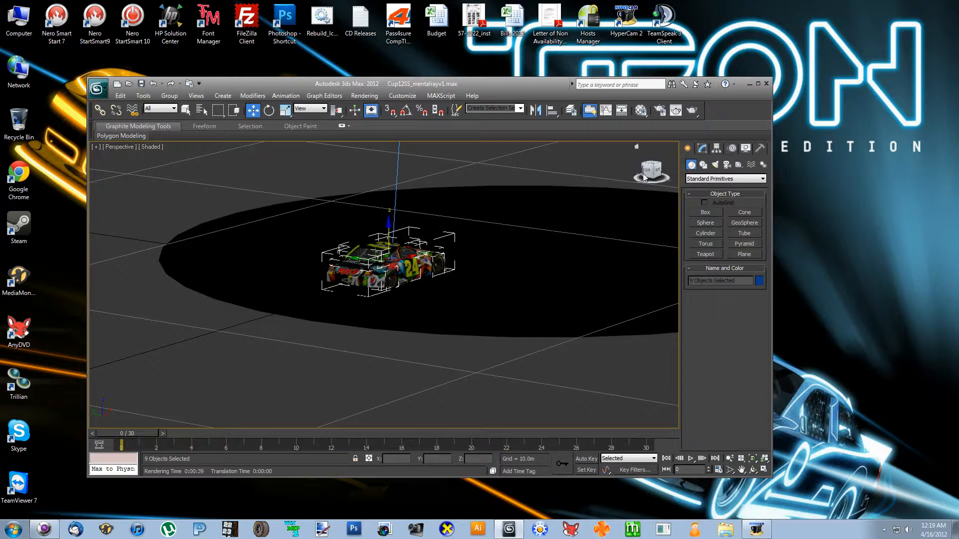
Add the missing driver's-side window piece to the selection, and test-move the whole car before undoing that move.
{"action": "middle_click_drag", "start_coordinate": [393, 218], "coordinate": [458, 251], "text": "alt"}
{"action": "key", "text": "z"}
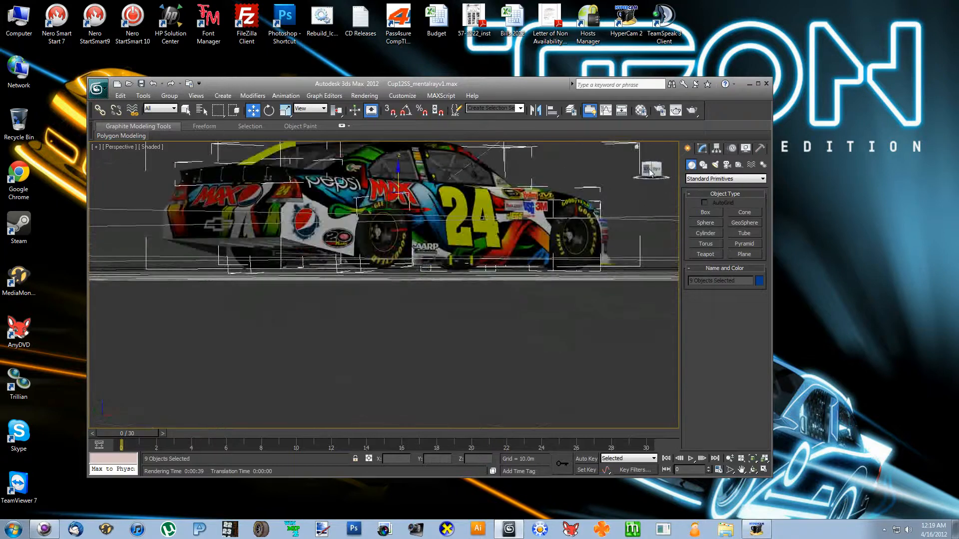
{"action": "left_click_drag", "start_coordinate": [651, 172], "coordinate": [381, 211]}
{"action": "left_click", "coordinate": [451, 200], "text": "ctrl"}
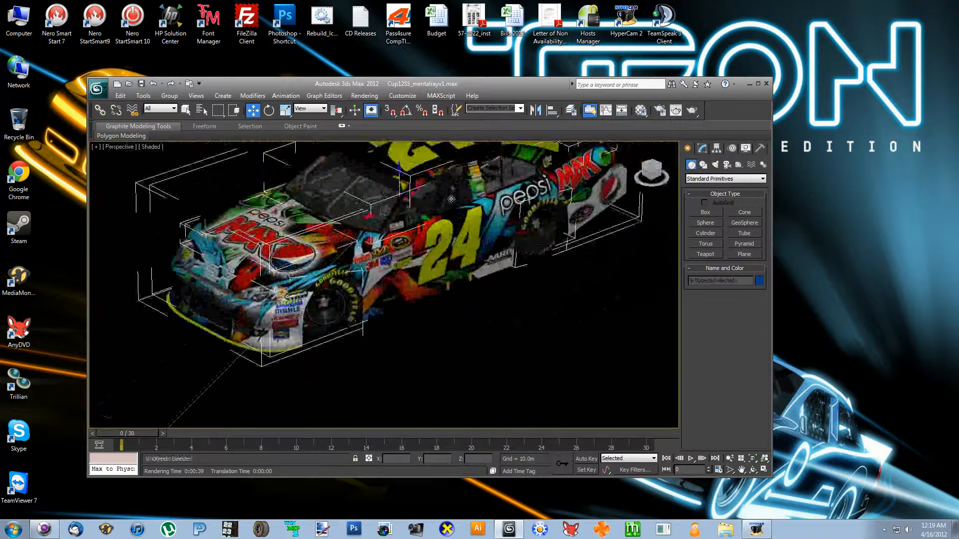
{"action": "mouse_move", "coordinate": [399, 171]}
{"action": "left_mouse_down"}
{"action": "mouse_move", "coordinate": [409, 280]}
{"action": "mouse_move", "coordinate": [385, 167]}
{"action": "left_mouse_up"}
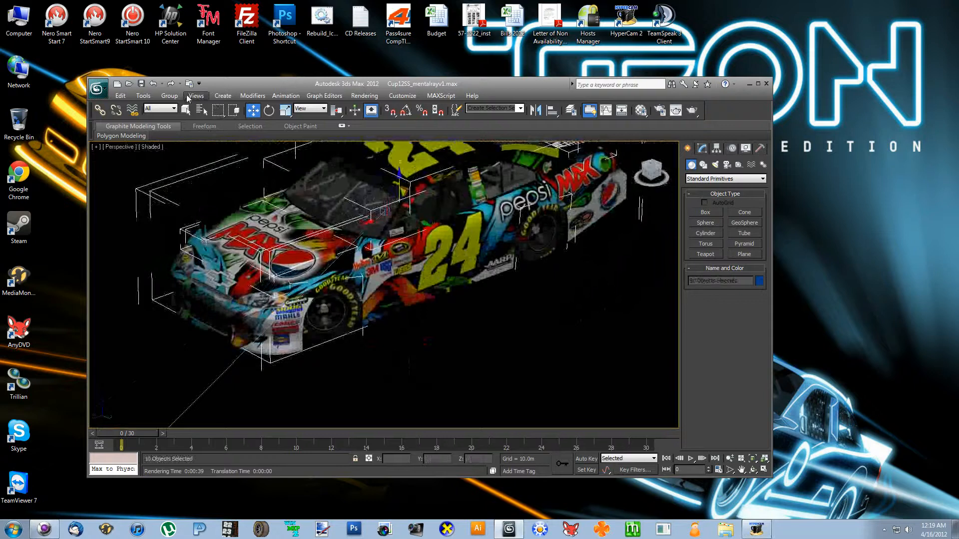
{"action": "left_click", "coordinate": [154, 85]}
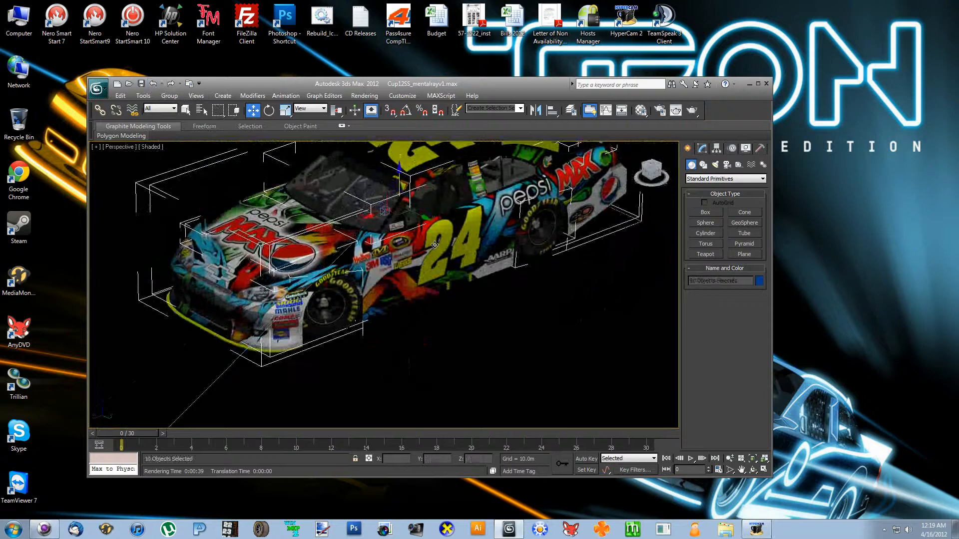
Group all the selected car parts under the name "Chevy SS 1".
{"action": "mouse_move", "coordinate": [651, 175]}
{"action": "left_mouse_down"}
{"action": "mouse_move", "coordinate": [653, 160]}
{"action": "mouse_move", "coordinate": [639, 176]}
{"action": "left_mouse_up"}
{"action": "scroll", "coordinate": [521, 216], "scroll_direction": "down", "scroll_amount": 5}
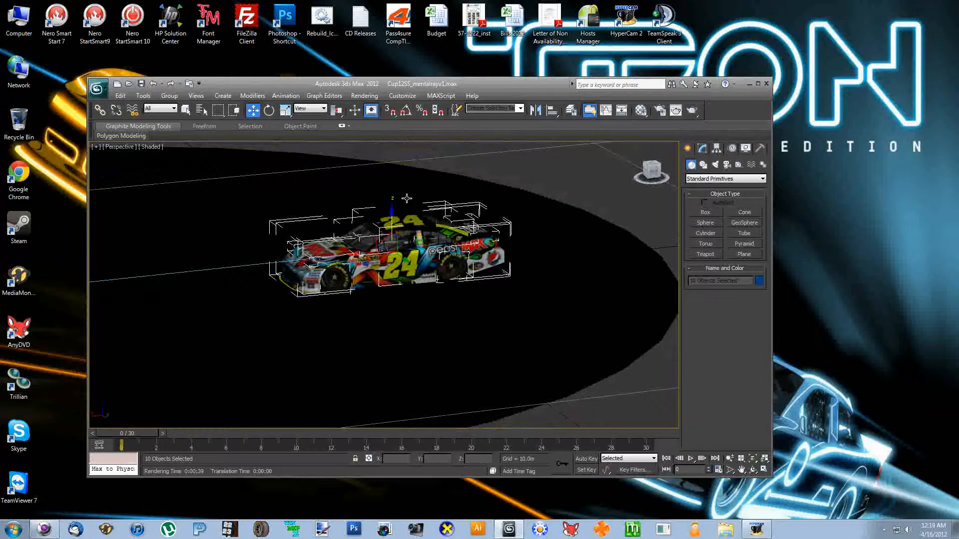
{"action": "left_click", "coordinate": [169, 96]}
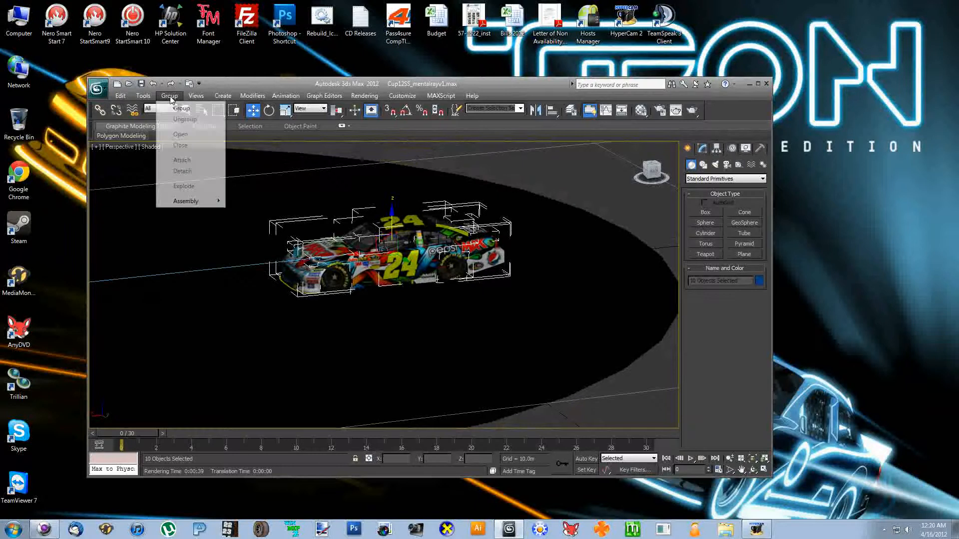
{"action": "left_click", "coordinate": [176, 109]}
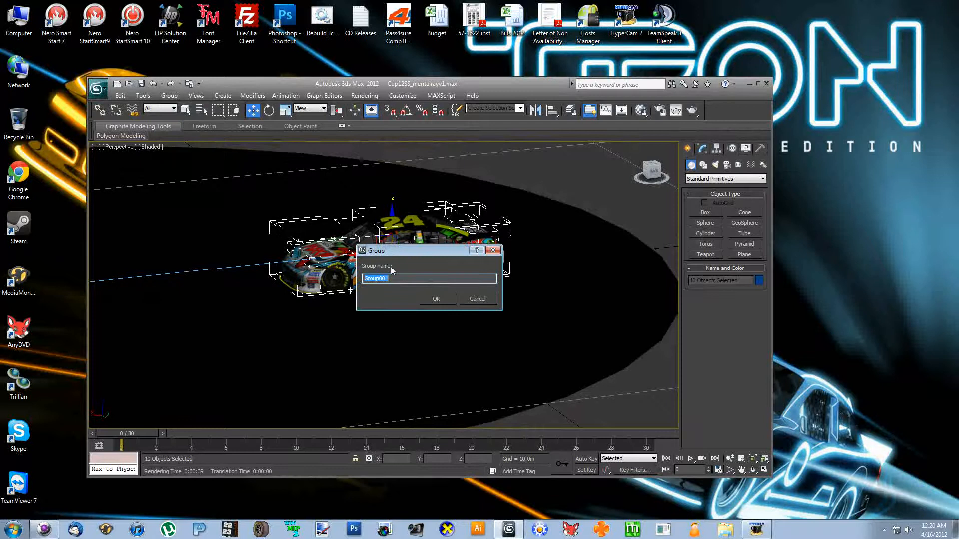
{"action": "type", "text": "Chevy SS 1"}
{"action": "key", "text": "Return"}
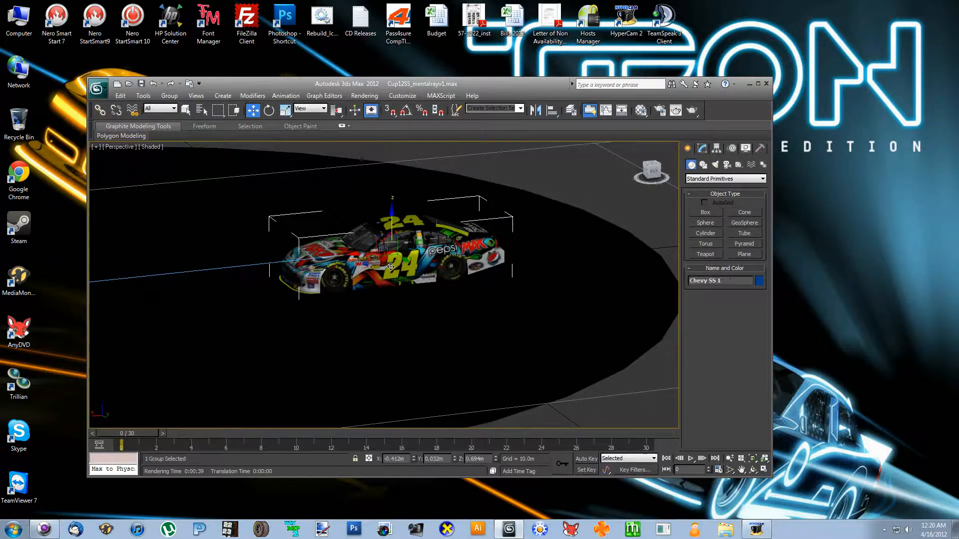
Clone the Chevy SS 1 group as "Chevy SS 2" and move the clone beside the original car, at about Y -3.8 m.
{"action": "right_click", "coordinate": [417, 270]}
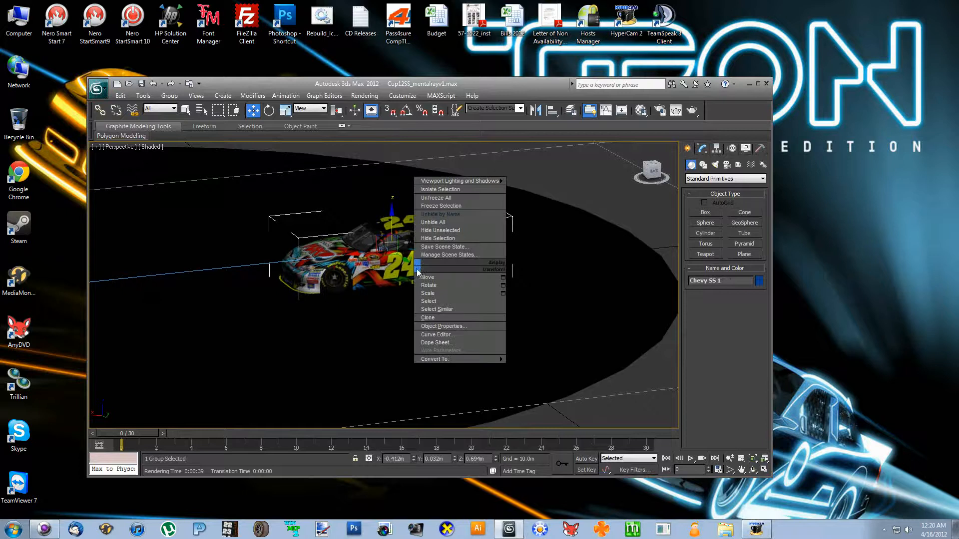
{"action": "left_click", "coordinate": [432, 318]}
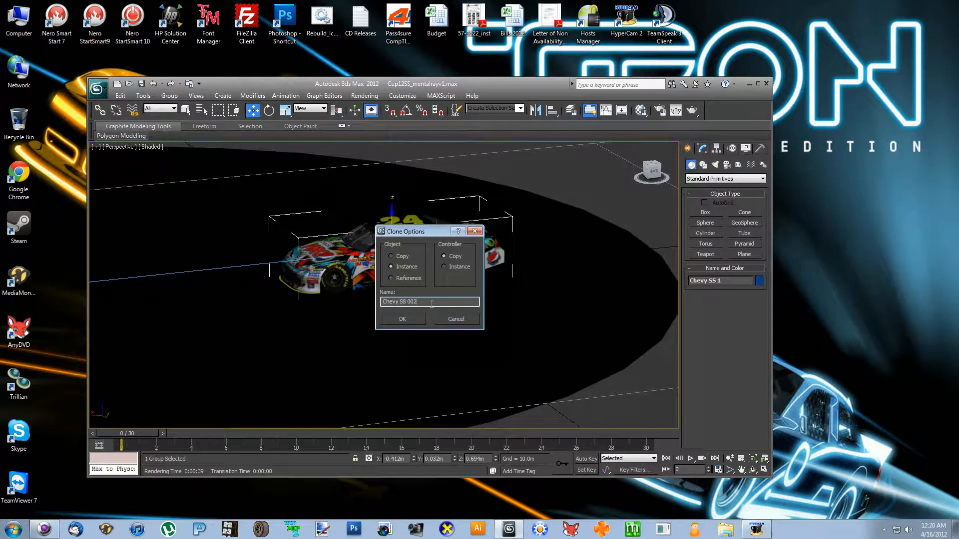
{"action": "type", "text": "2"}
{"action": "key", "text": "Return"}
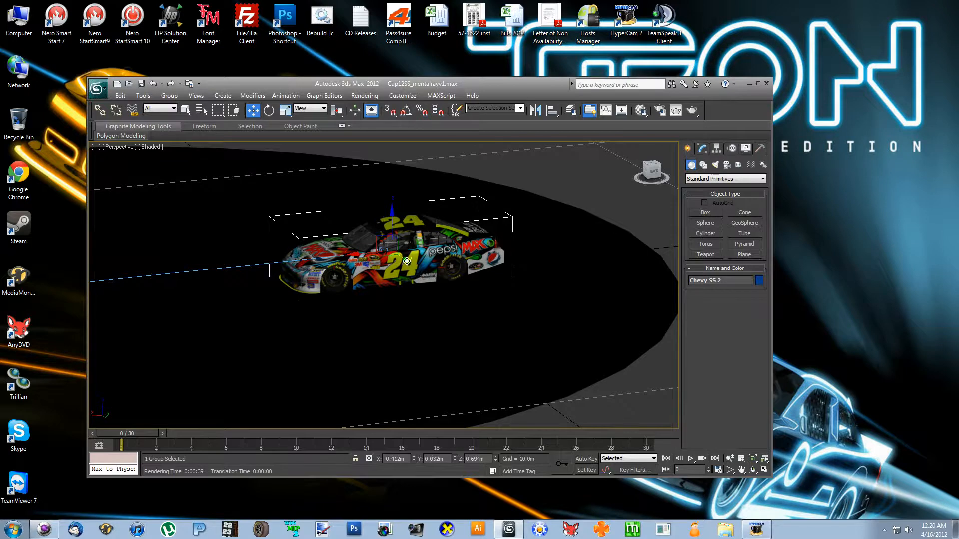
{"action": "left_click_drag", "start_coordinate": [406, 261], "coordinate": [348, 181], "text": "shift"}
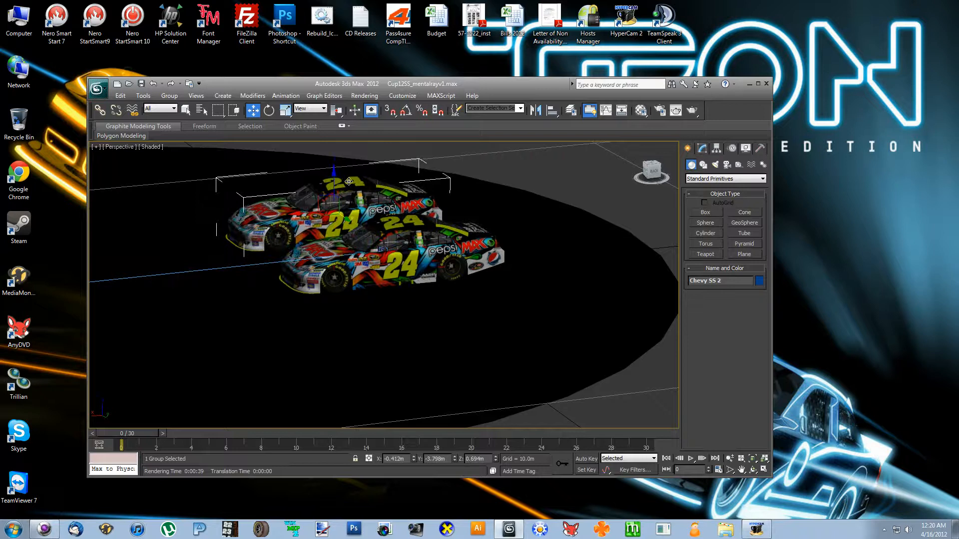
Hide and unhide the Impala and Impala_wheel layers to check that they control both cars.
{"action": "left_click", "coordinate": [574, 112]}
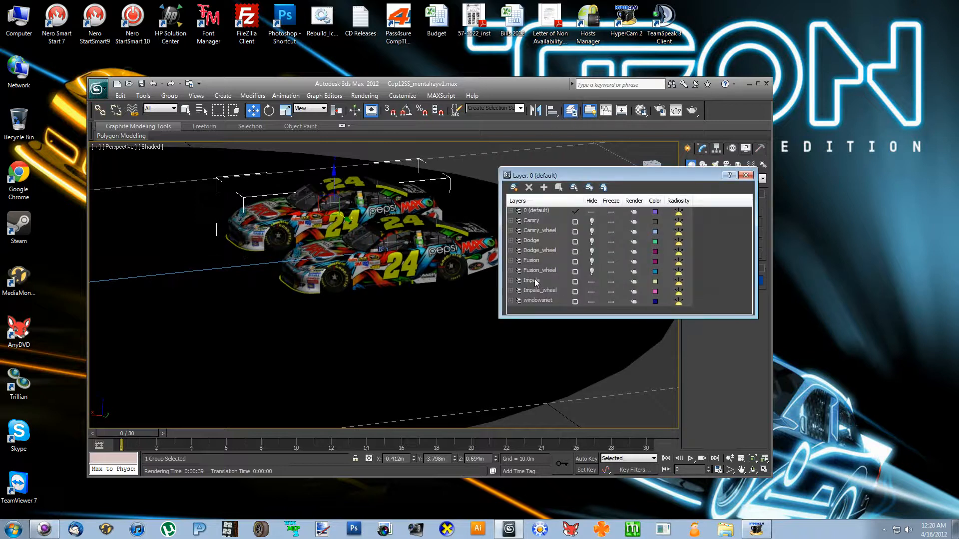
{"action": "left_click", "coordinate": [592, 282]}
{"action": "left_click", "coordinate": [592, 291]}
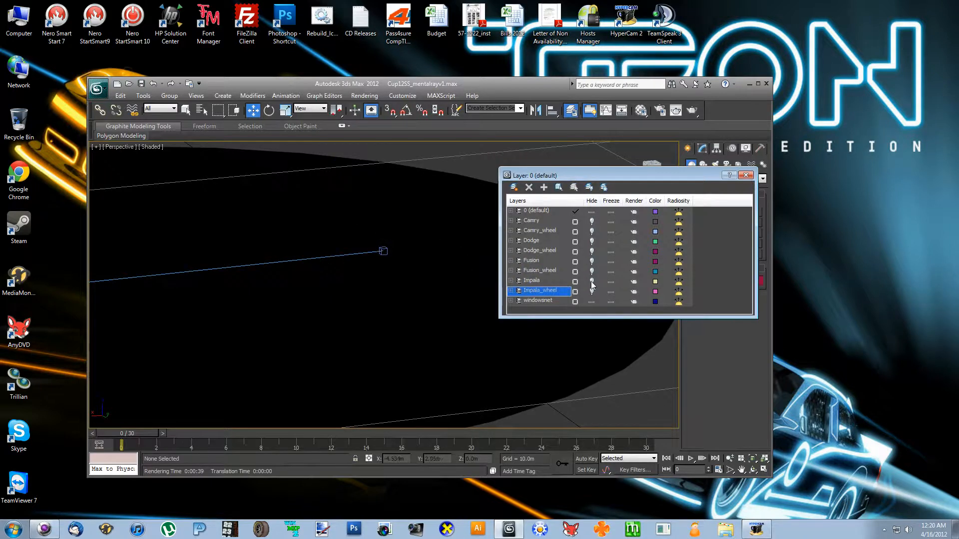
{"action": "left_click", "coordinate": [592, 282]}
{"action": "left_click", "coordinate": [592, 292]}
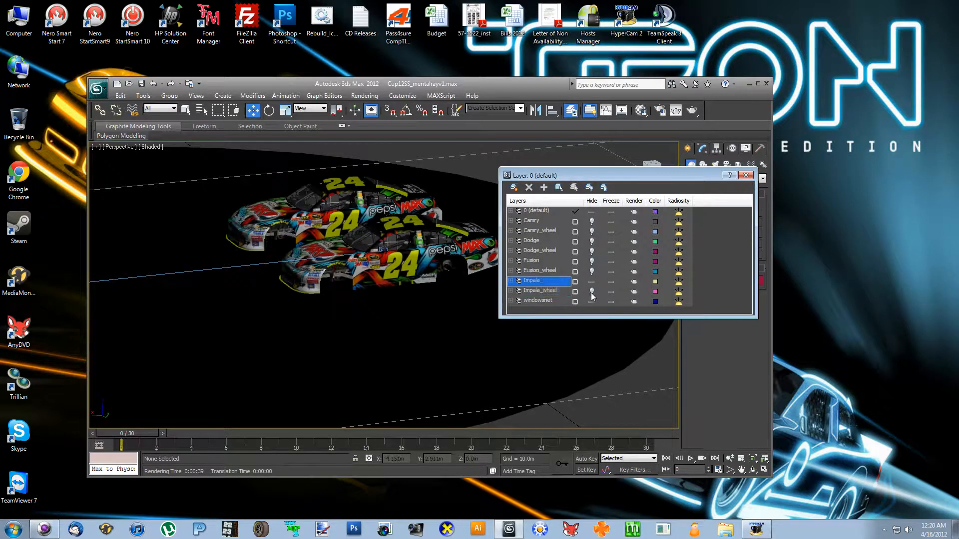
{"action": "left_click", "coordinate": [746, 175]}
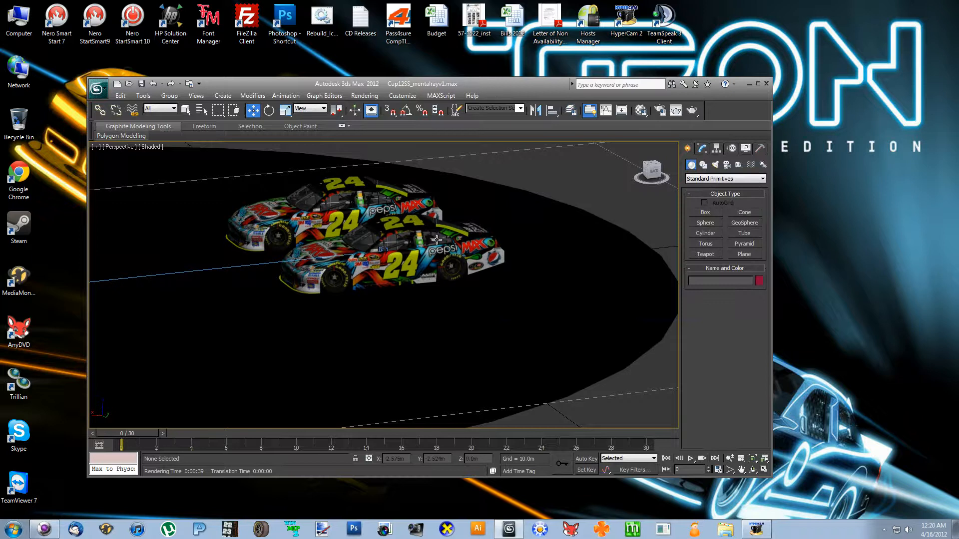
View the two cars from the front and through Camera01.
{"action": "mouse_move", "coordinate": [650, 173]}
{"action": "left_mouse_down"}
{"action": "mouse_move", "coordinate": [676, 173]}
{"action": "mouse_move", "coordinate": [656, 181]}
{"action": "left_mouse_up"}
{"action": "scroll", "coordinate": [467, 237], "scroll_direction": "up", "scroll_amount": 4}
{"action": "scroll", "coordinate": [466, 237], "scroll_direction": "down", "scroll_amount": 2}
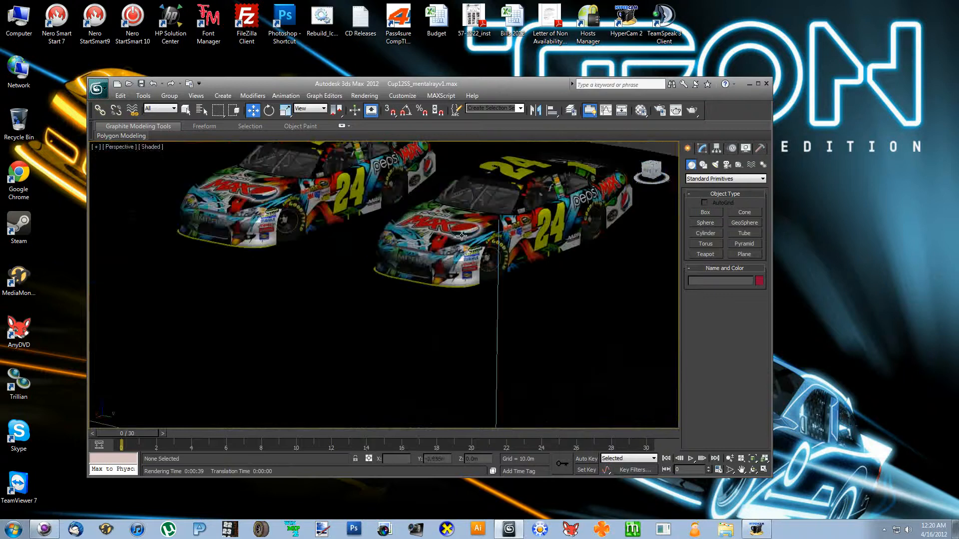
{"action": "scroll", "coordinate": [389, 200], "scroll_direction": "down", "scroll_amount": 3}
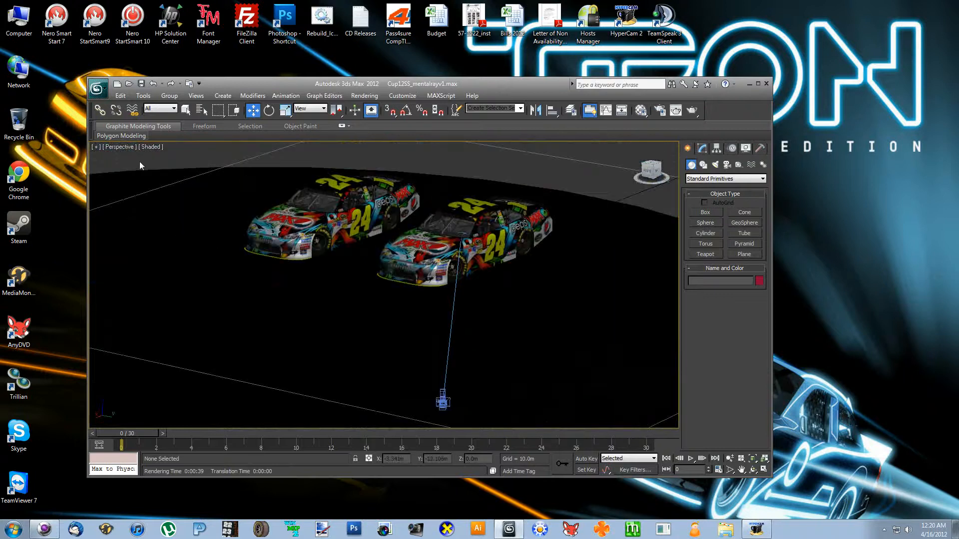
{"action": "left_click", "coordinate": [120, 146]}
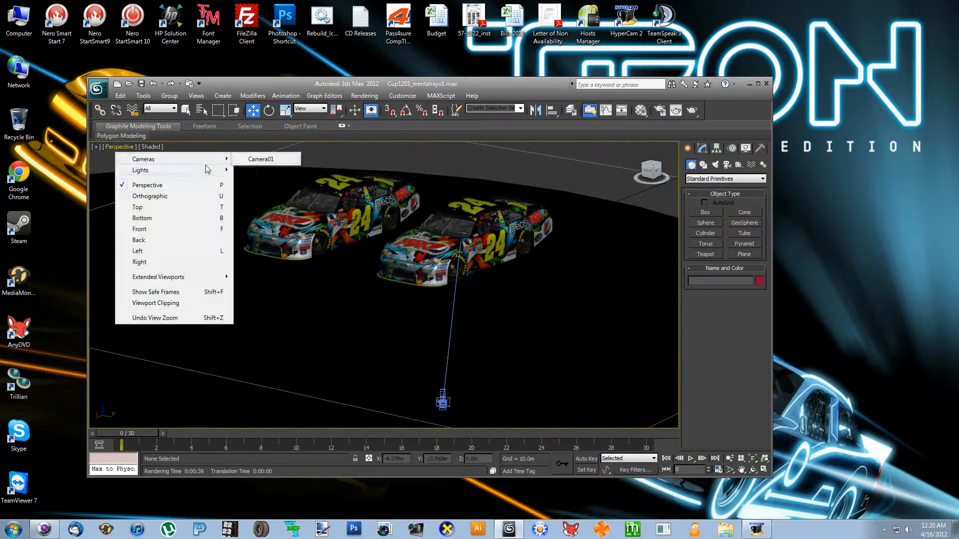
{"action": "left_click", "coordinate": [257, 159]}
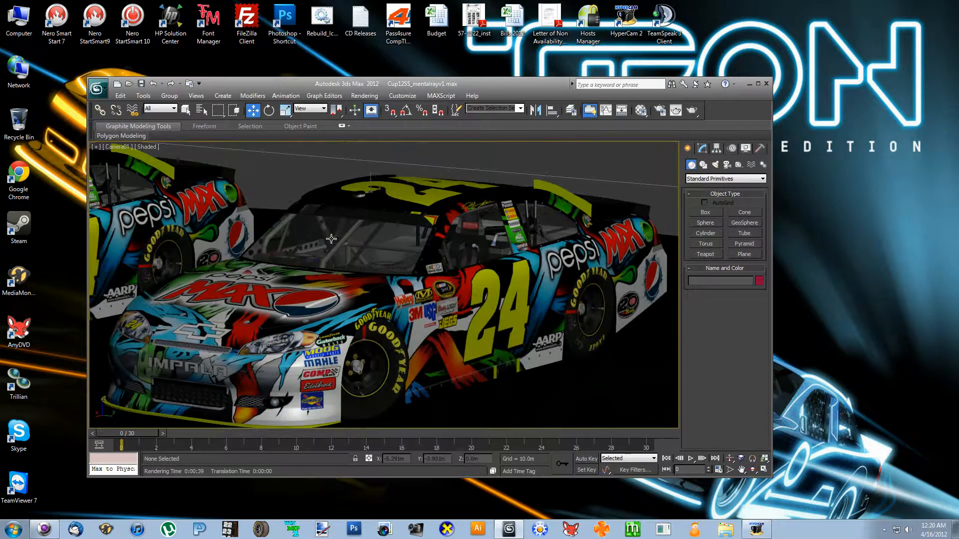
Switch from the camera back to the Perspective view and look at both cars from the side.
{"action": "left_click", "coordinate": [125, 148]}
{"action": "mouse_move", "coordinate": [161, 163]}
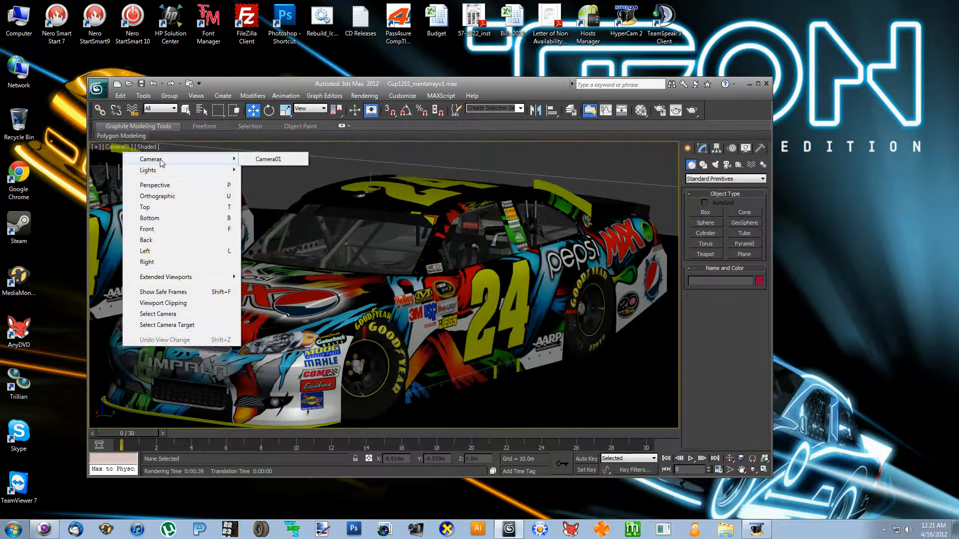
{"action": "left_click", "coordinate": [160, 185]}
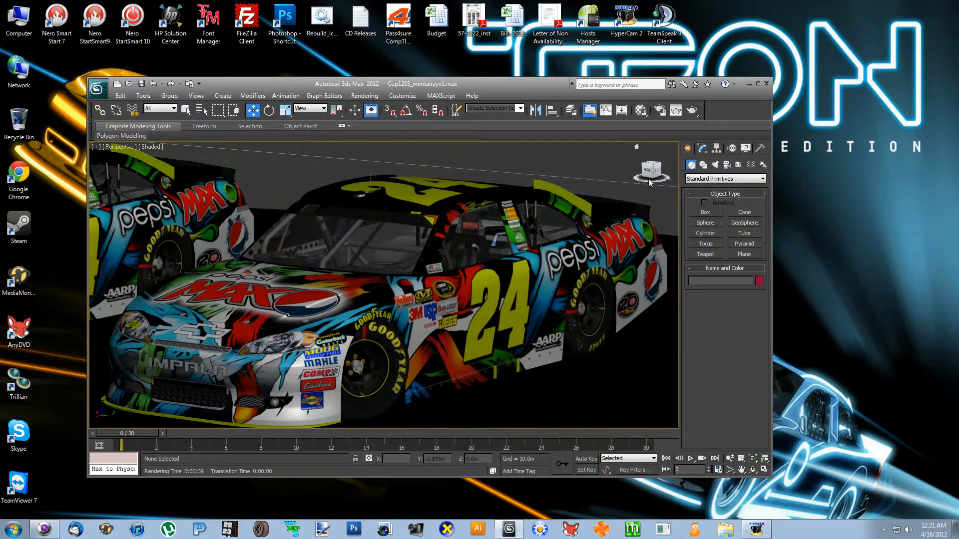
{"action": "left_click", "coordinate": [651, 172]}
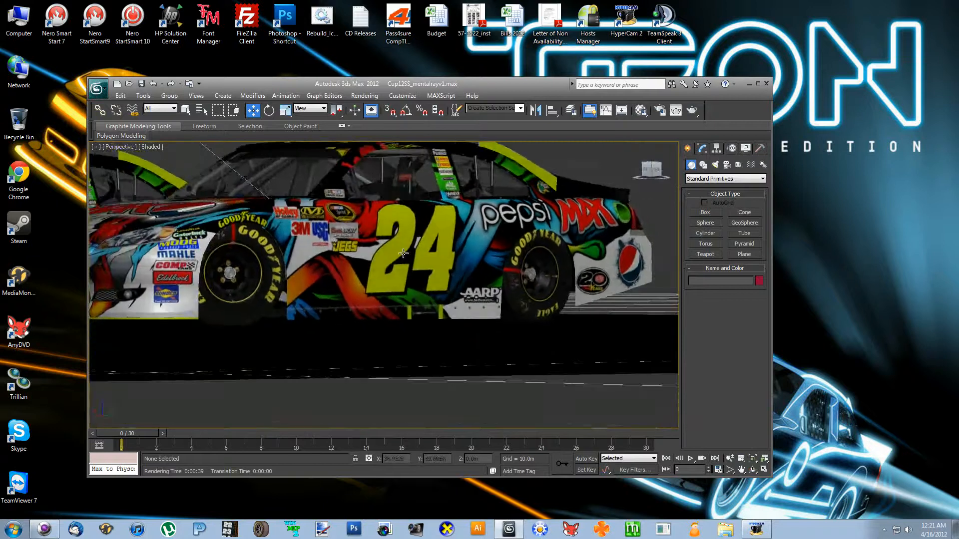
{"action": "scroll", "coordinate": [403, 254], "scroll_direction": "down", "scroll_amount": 2}
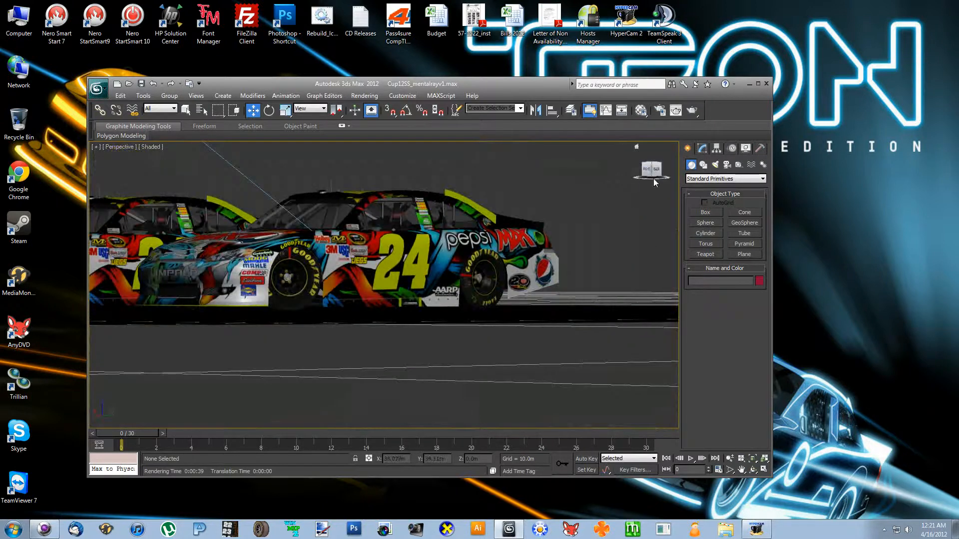
Move the Chevy SS 1 car forward and sideways, away from the Chevy SS 2 car.
{"action": "mouse_move", "coordinate": [651, 170]}
{"action": "left_mouse_down"}
{"action": "mouse_move", "coordinate": [674, 181]}
{"action": "mouse_move", "coordinate": [668, 175]}
{"action": "left_mouse_up"}
{"action": "left_click", "coordinate": [487, 286]}
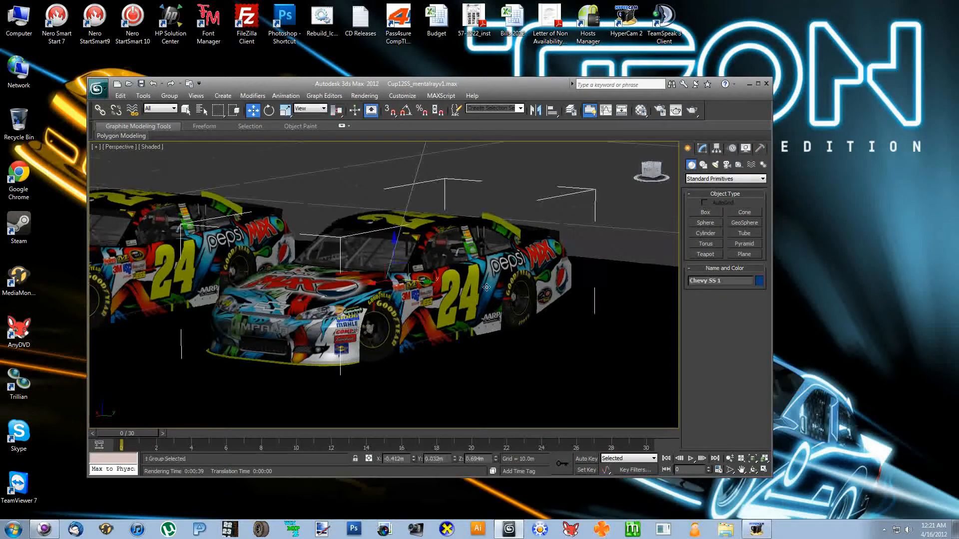
{"action": "left_click_drag", "start_coordinate": [428, 283], "coordinate": [439, 340]}
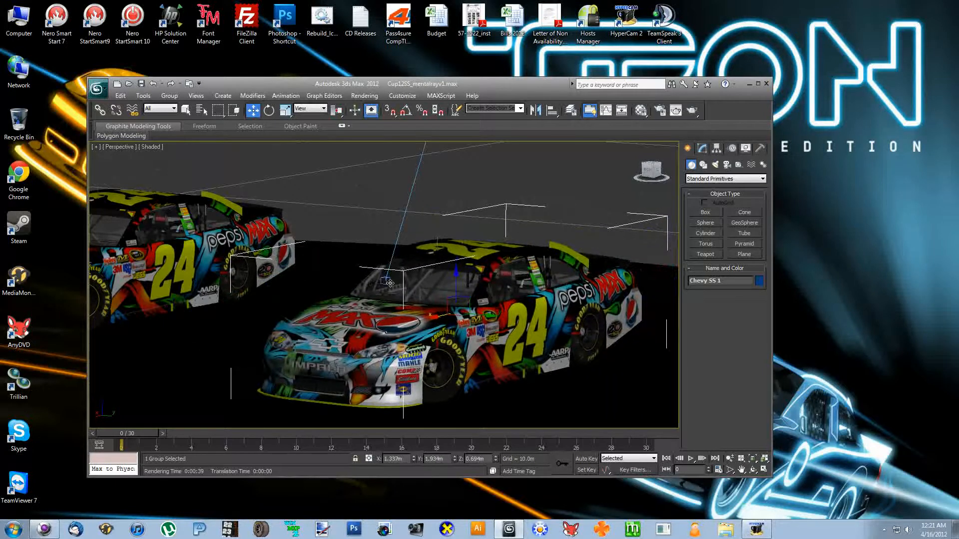
{"action": "left_click_drag", "start_coordinate": [491, 323], "coordinate": [521, 327]}
Rotate the Chevy SS 2 car to about 69° around Z, undoing the first tilted rotation attempt.
{"action": "left_click", "coordinate": [202, 249]}
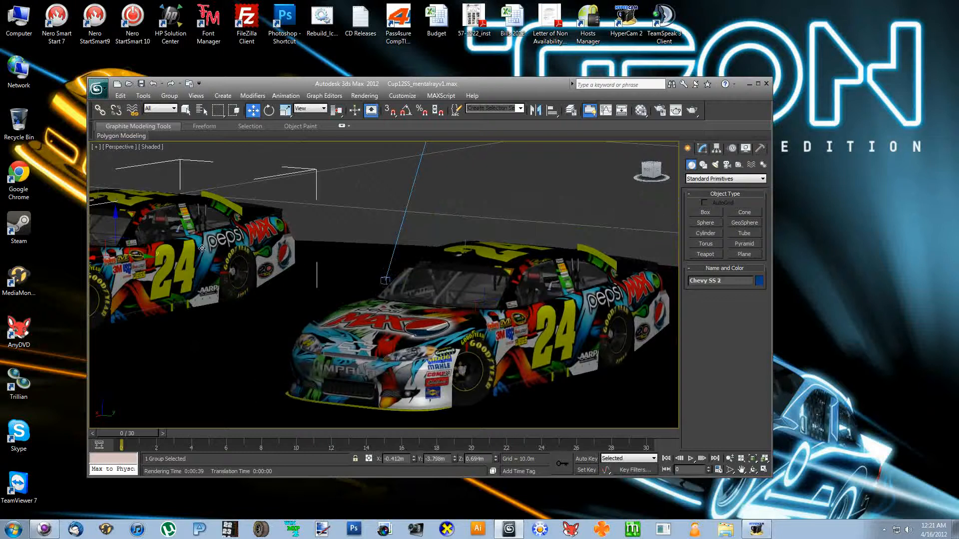
{"action": "left_click", "coordinate": [269, 110]}
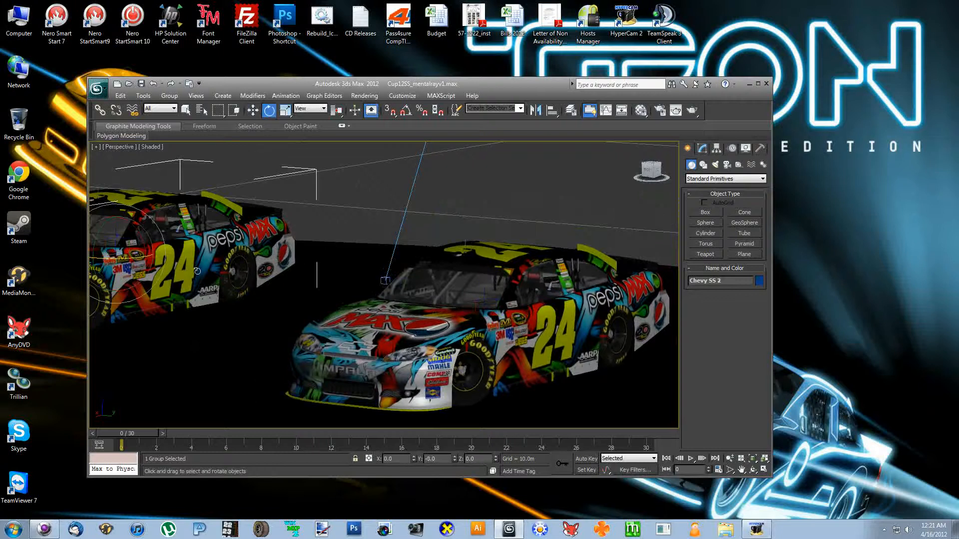
{"action": "left_click_drag", "start_coordinate": [135, 263], "coordinate": [238, 163]}
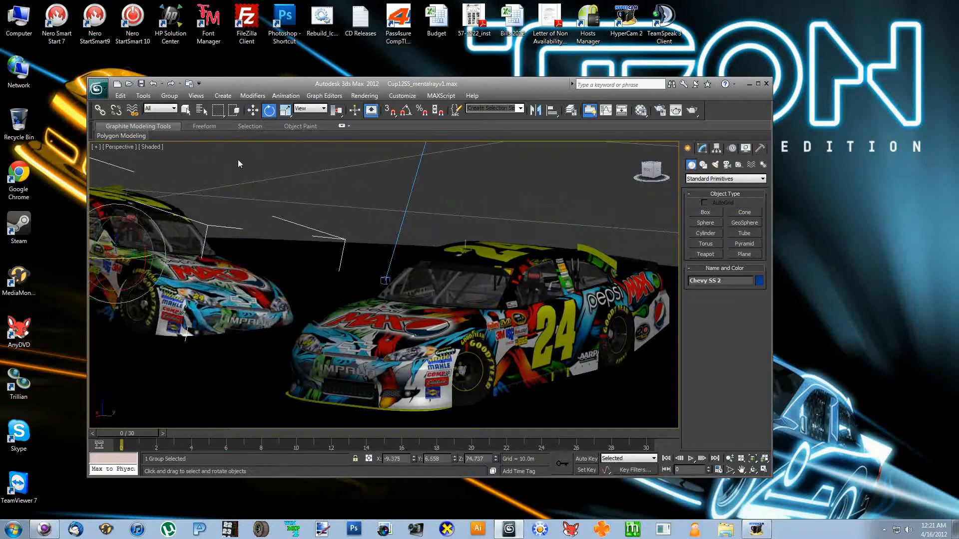
{"action": "left_click", "coordinate": [153, 84]}
{"action": "left_click_drag", "start_coordinate": [127, 259], "coordinate": [196, 251]}
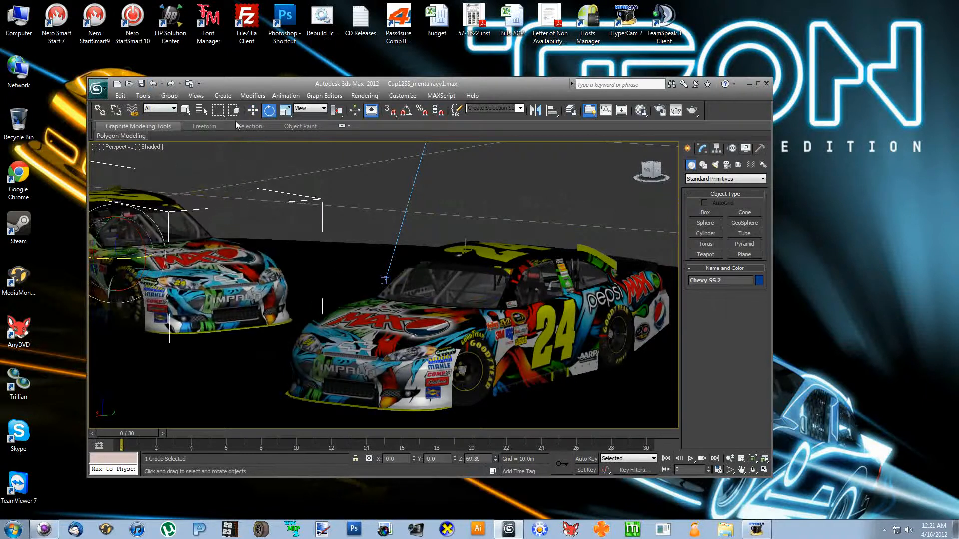
Place the Chevy SS 2 car behind the other at about X -1.69 m, Y -2.47 m and rotate it to about Z -159°.
{"action": "left_click", "coordinate": [253, 110]}
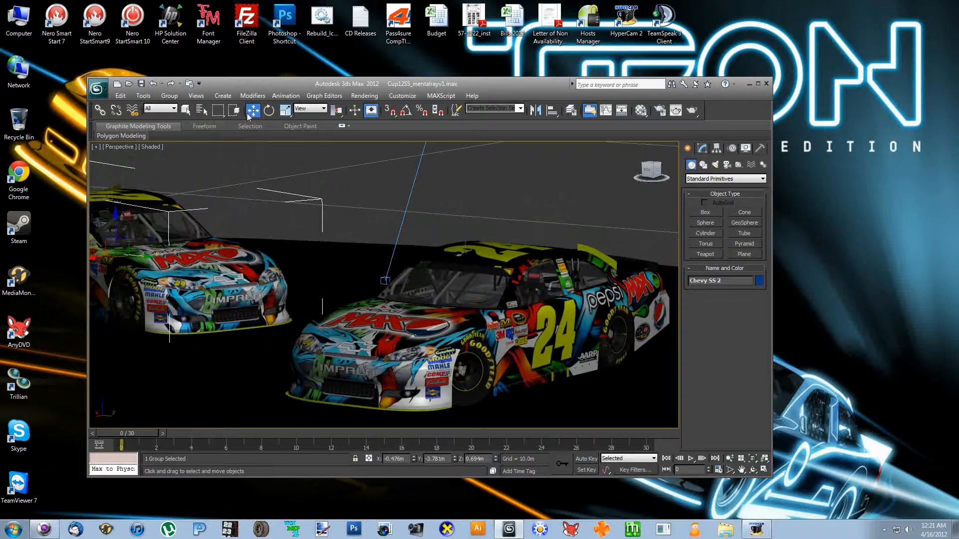
{"action": "left_click_drag", "start_coordinate": [148, 257], "coordinate": [304, 246]}
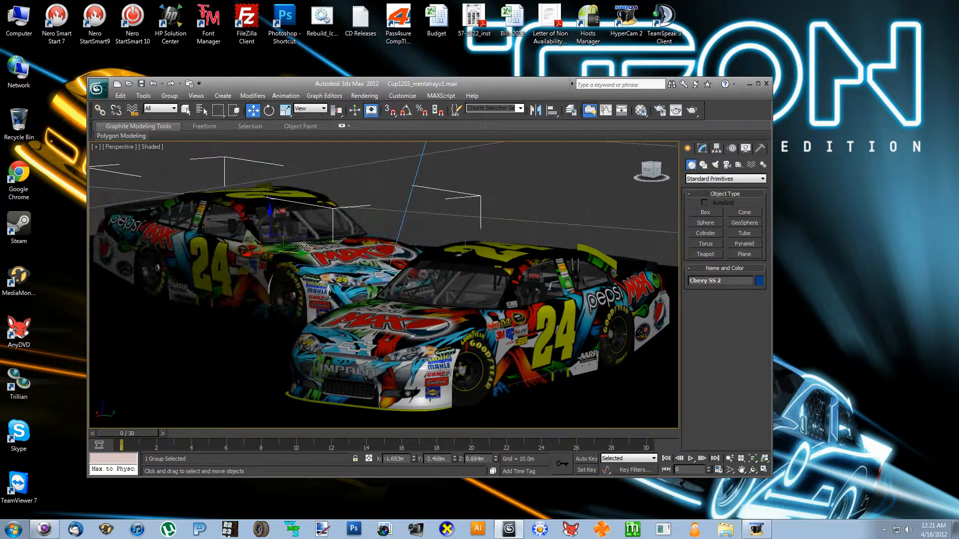
{"action": "left_click", "coordinate": [269, 110]}
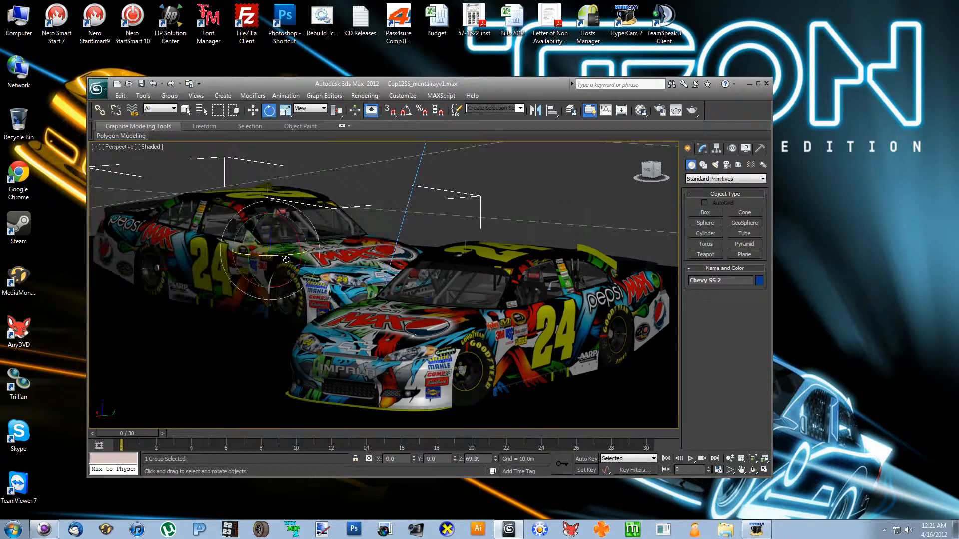
{"action": "left_click_drag", "start_coordinate": [282, 256], "coordinate": [413, 252]}
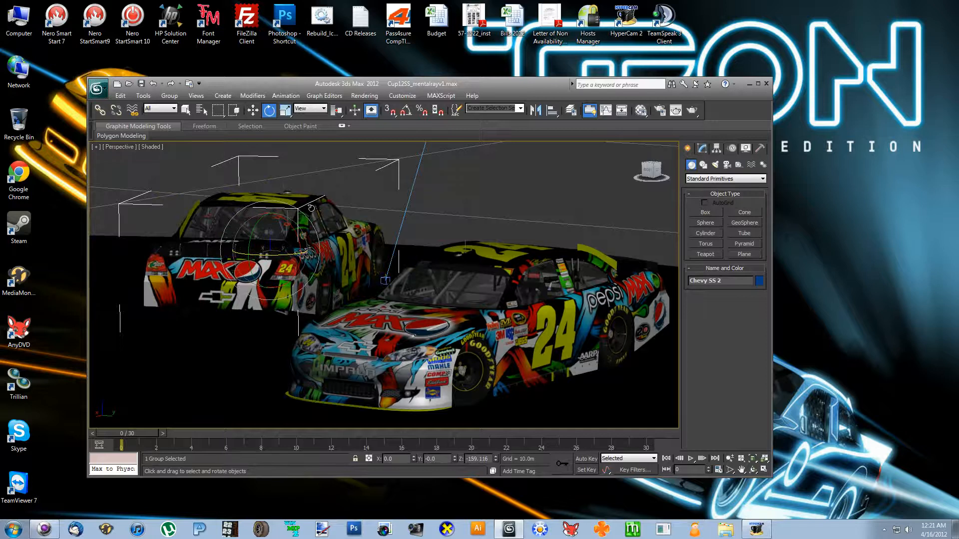
Open the Chevy SS 2 group and rotate its right front wheel around the vertical axis so it looks steered.
{"action": "left_click", "coordinate": [169, 96]}
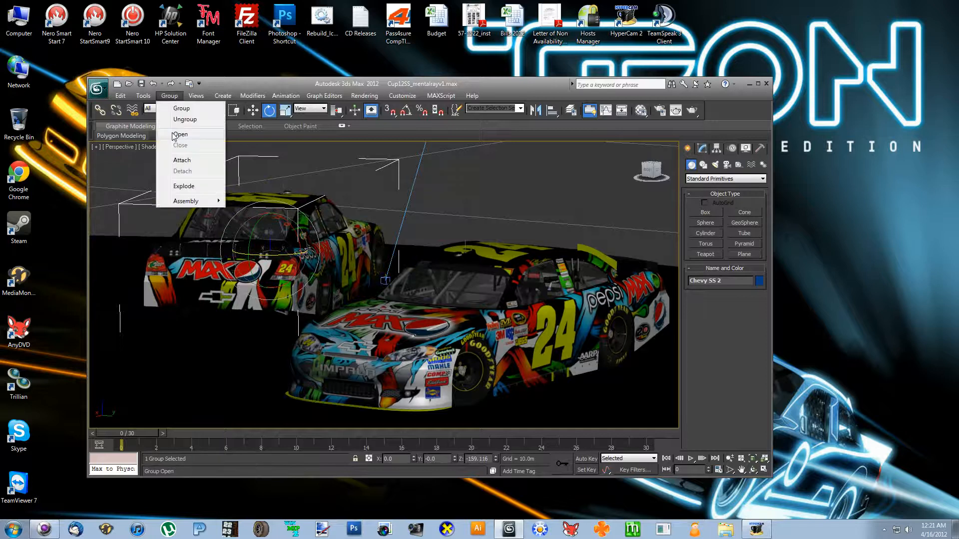
{"action": "left_click", "coordinate": [179, 134]}
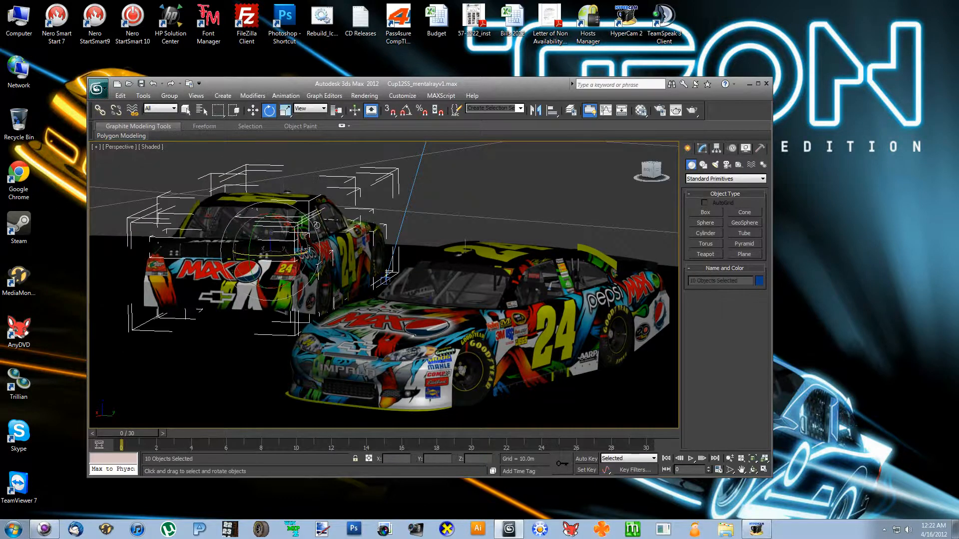
{"action": "left_click", "coordinate": [380, 253]}
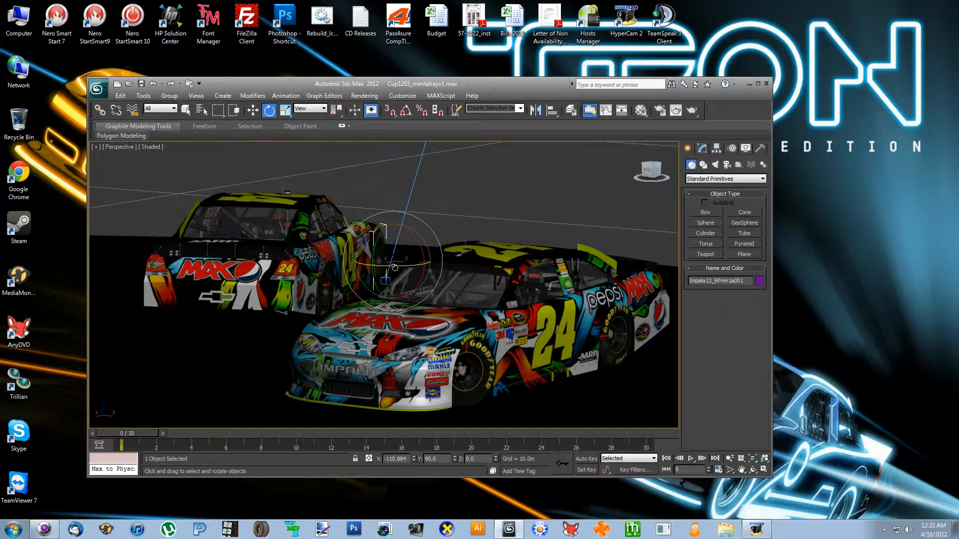
{"action": "mouse_move", "coordinate": [396, 266]}
{"action": "left_mouse_down"}
{"action": "mouse_move", "coordinate": [369, 266]}
{"action": "mouse_move", "coordinate": [414, 263]}
{"action": "left_mouse_up"}
Move the steered right front wheel back into its wheel arch, to about X -3.22 m.
{"action": "left_click", "coordinate": [258, 114]}
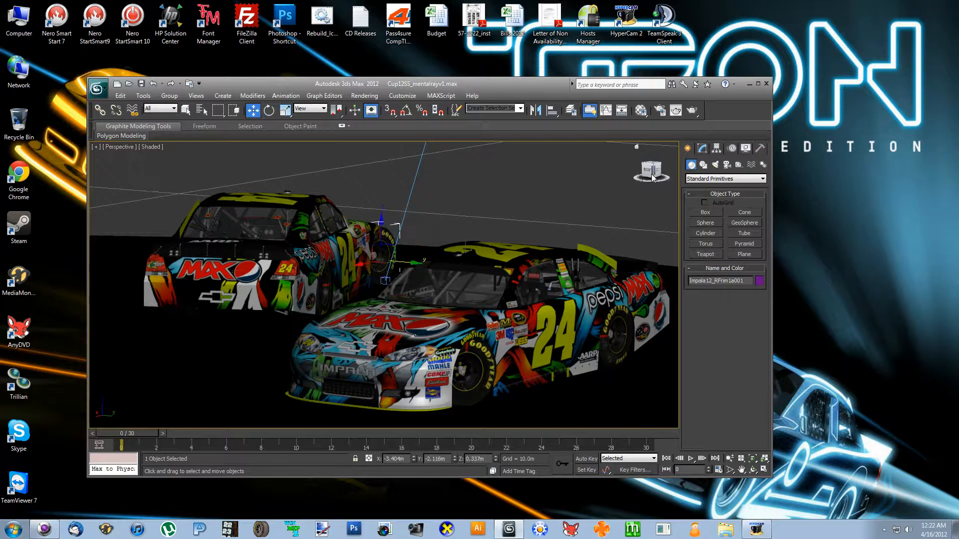
{"action": "left_click_drag", "start_coordinate": [650, 172], "coordinate": [614, 181]}
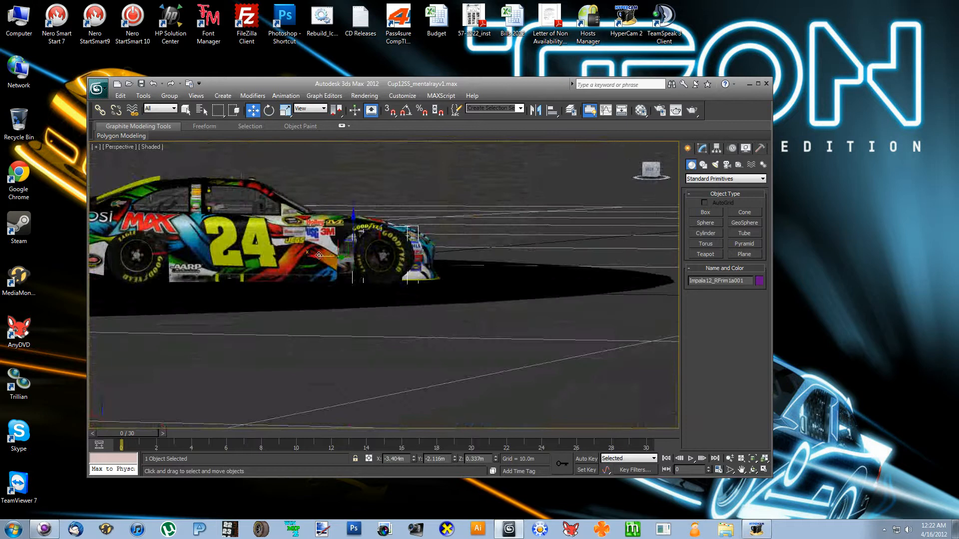
{"action": "left_click_drag", "start_coordinate": [317, 258], "coordinate": [303, 262]}
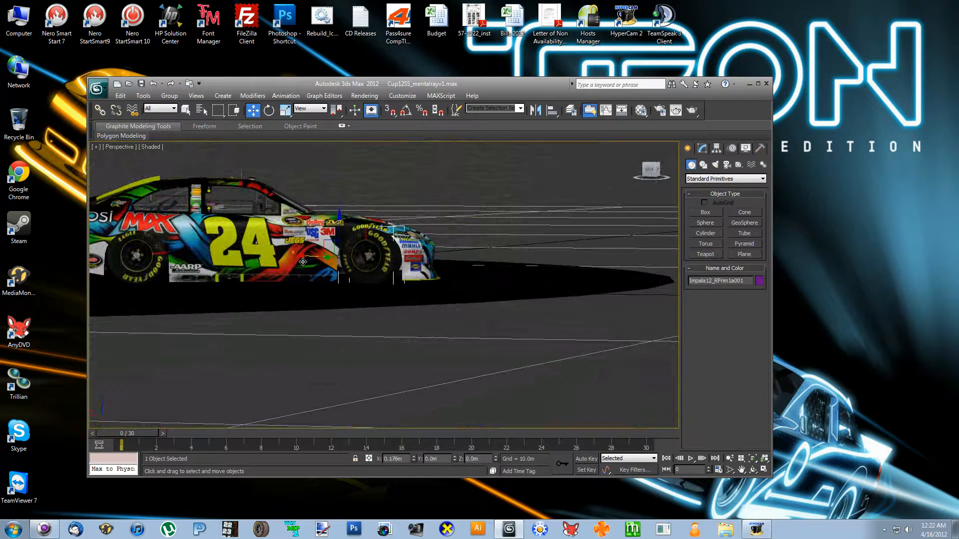
Look through Camera01 and nudge the right front wheel outward to about Y -2.09 m.
{"action": "left_click", "coordinate": [125, 146]}
{"action": "mouse_move", "coordinate": [141, 160]}
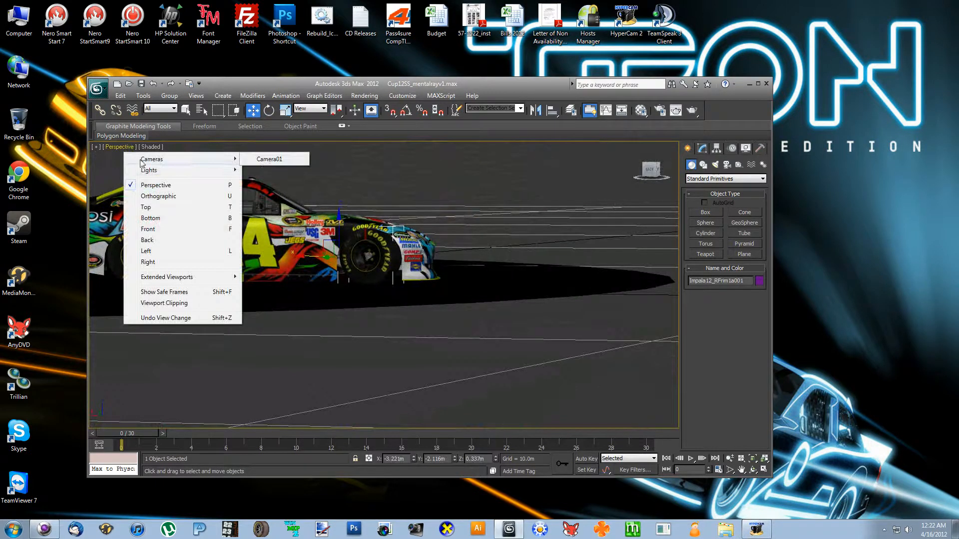
{"action": "left_click", "coordinate": [271, 159]}
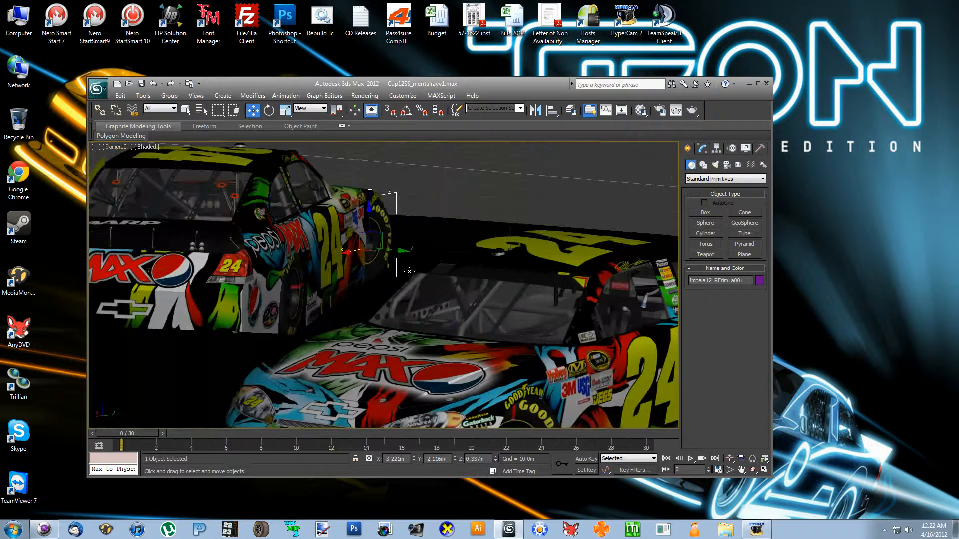
{"action": "left_click_drag", "start_coordinate": [404, 250], "coordinate": [408, 251]}
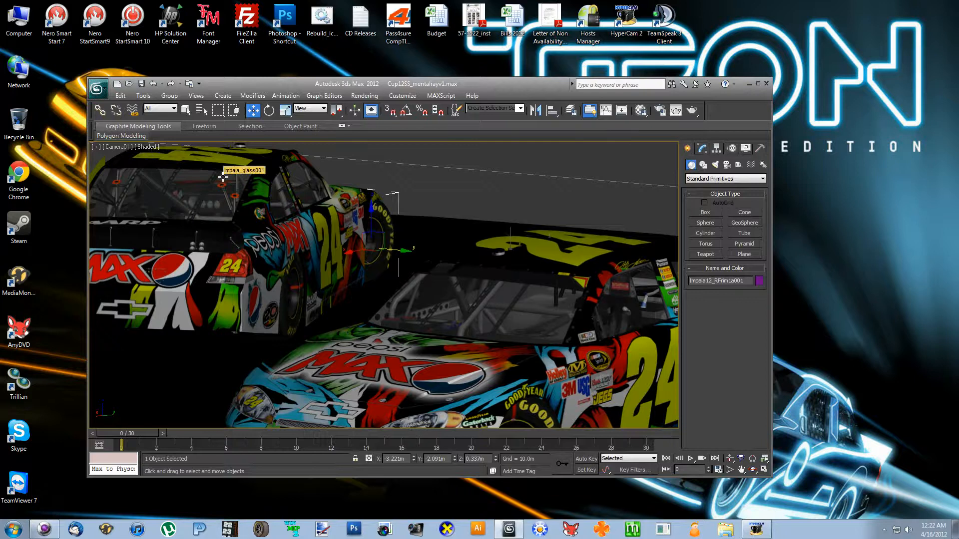
Start a test render of the Camera01 view, cancel it partway and close the render window.
{"action": "key", "text": "shift+q"}
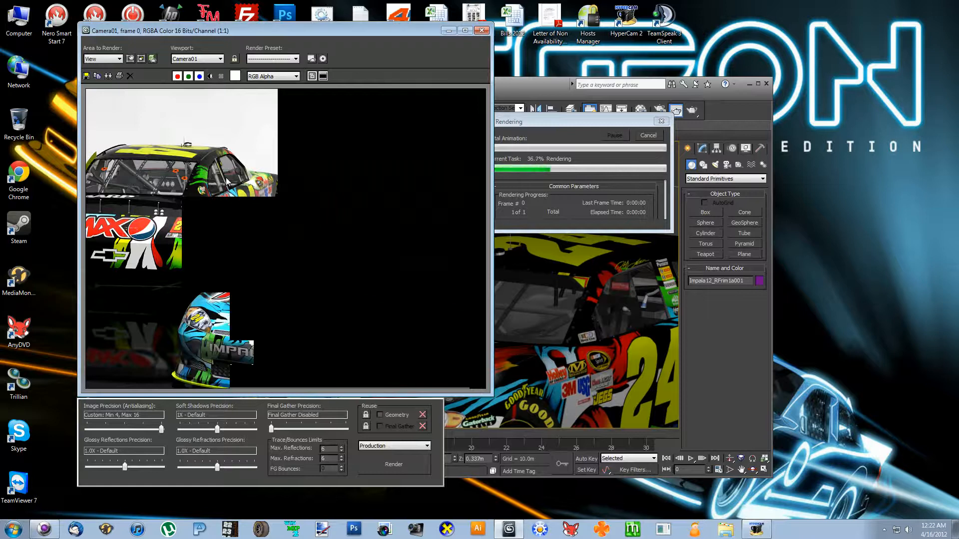
{"action": "left_click", "coordinate": [649, 135]}
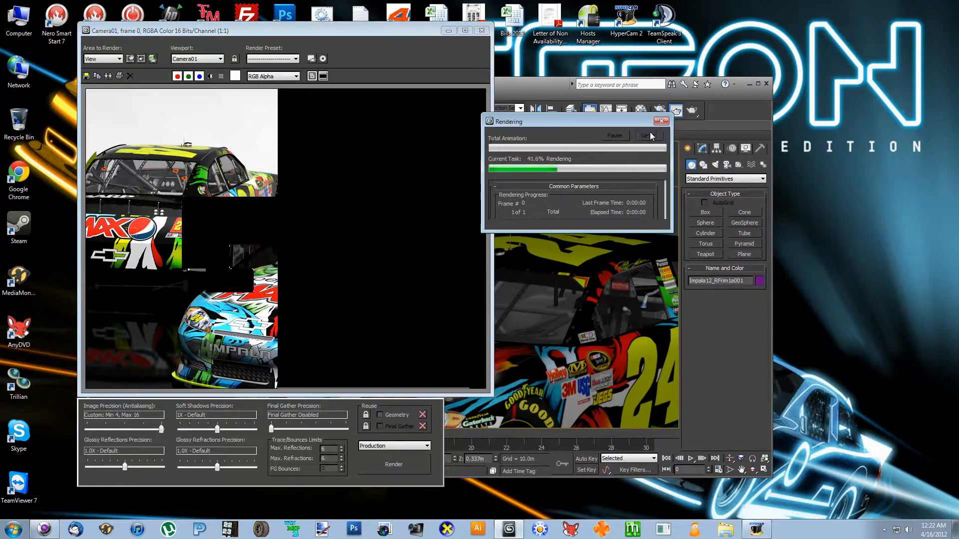
{"action": "left_click", "coordinate": [481, 30]}
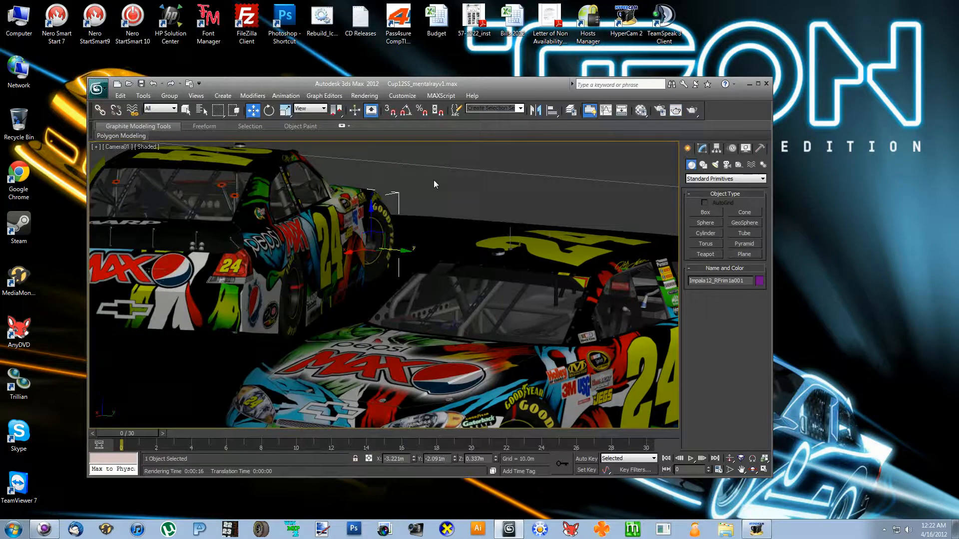
Return to the Perspective view and select the second car's right wheels, body, spoiler and window parts together.
{"action": "left_click", "coordinate": [432, 194]}
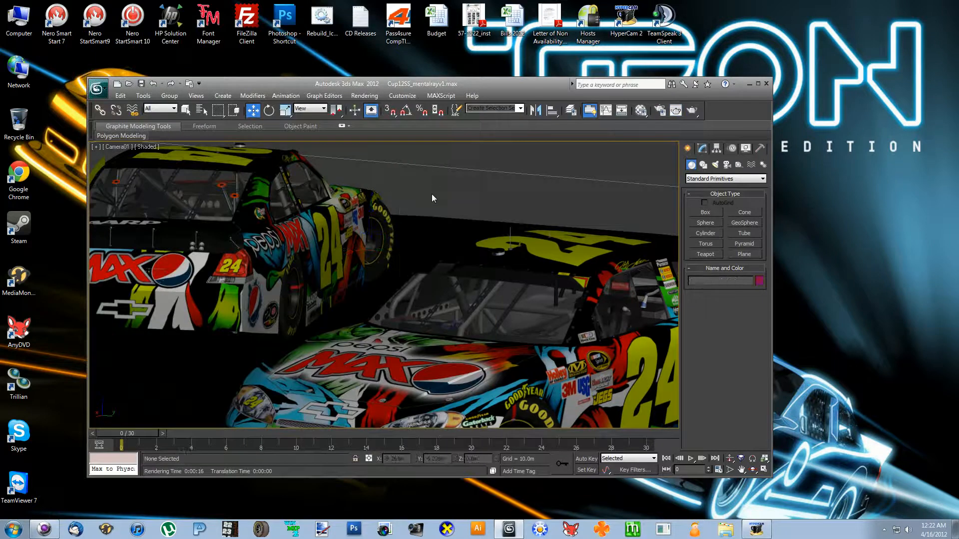
{"action": "left_click", "coordinate": [291, 220]}
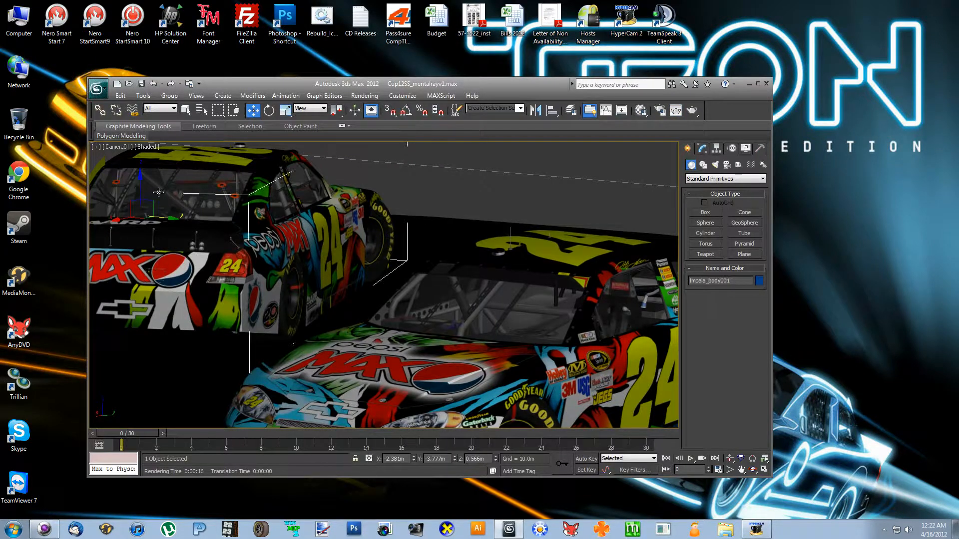
{"action": "left_click", "coordinate": [120, 147]}
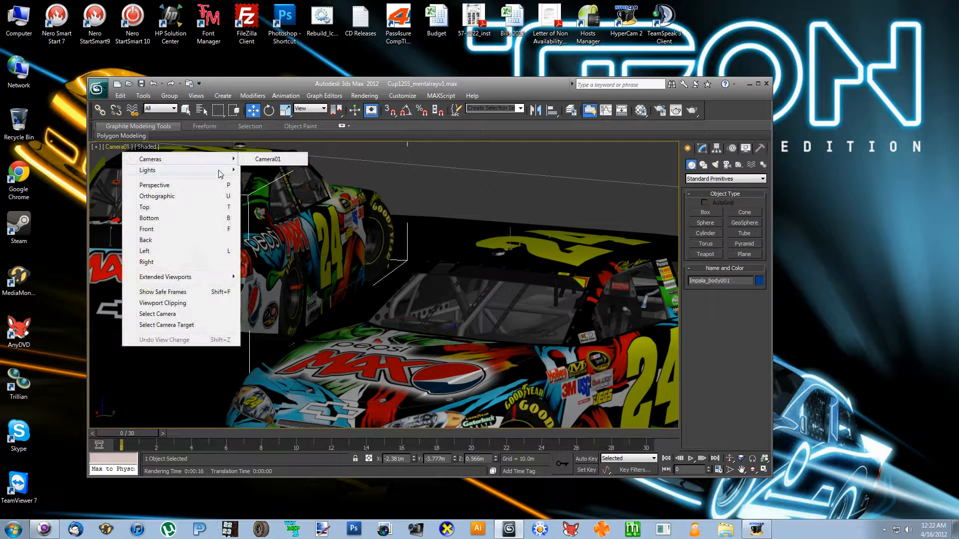
{"action": "left_click", "coordinate": [175, 185]}
{"action": "scroll", "coordinate": [312, 254], "scroll_direction": "down", "scroll_amount": 5}
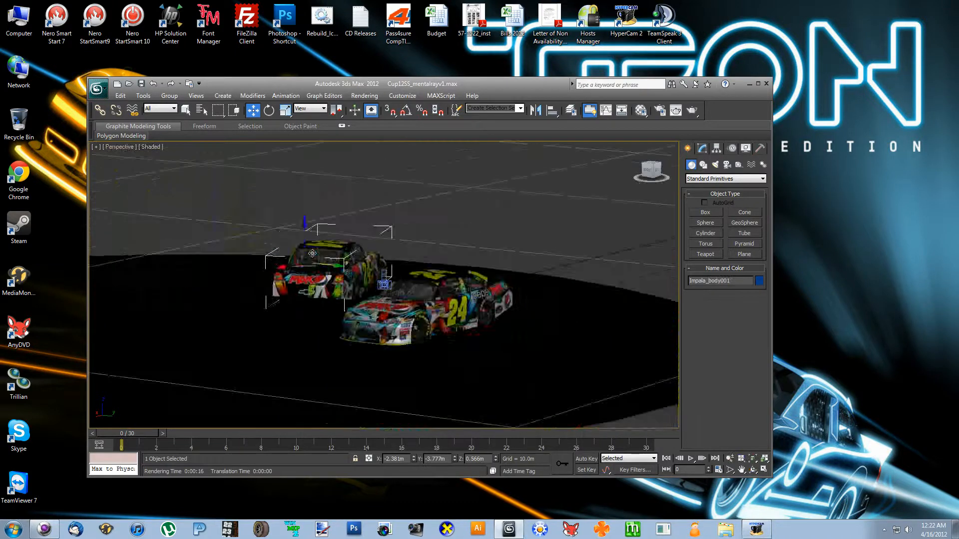
{"action": "scroll", "coordinate": [312, 253], "scroll_direction": "up", "scroll_amount": 6}
{"action": "left_click", "coordinate": [327, 291]}
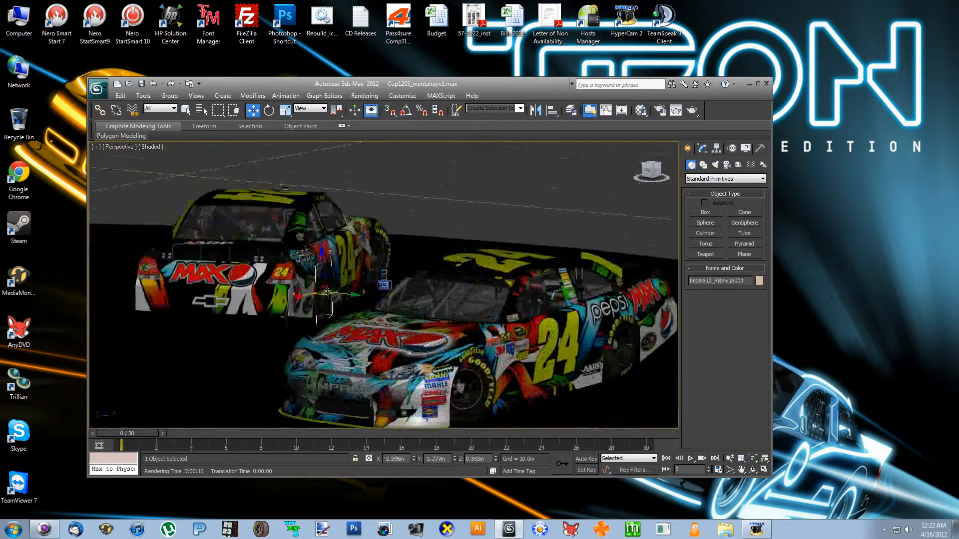
{"action": "left_click", "coordinate": [381, 248], "text": "ctrl"}
{"action": "left_click", "coordinate": [296, 274], "text": "ctrl"}
{"action": "left_click", "coordinate": [261, 248], "text": "ctrl"}
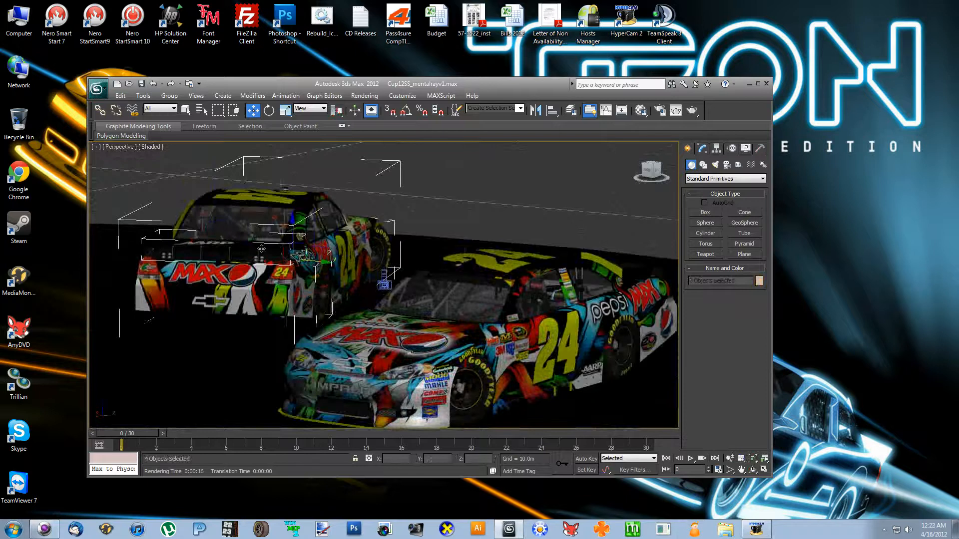
{"action": "left_click", "coordinate": [333, 218], "text": "ctrl"}
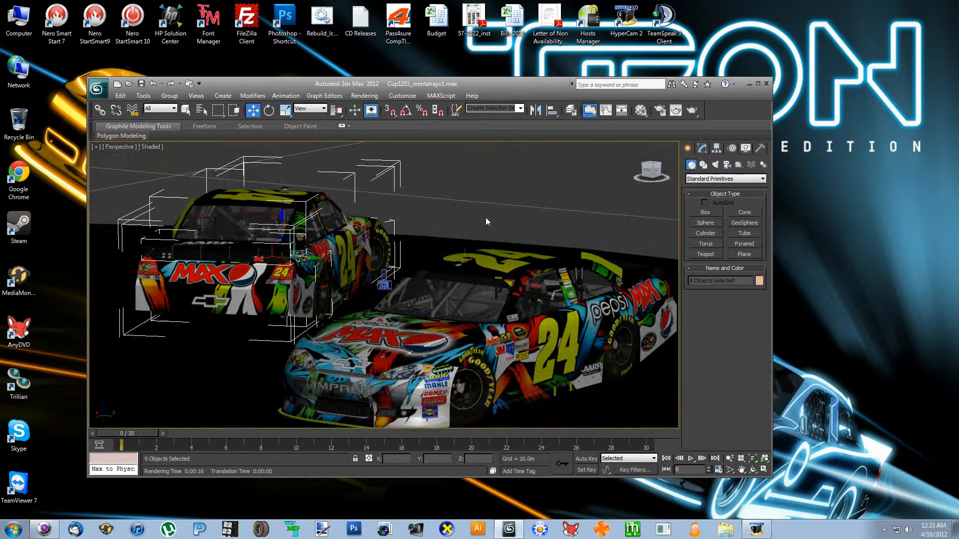
Add the second car's front part and both left wheels to the selection.
{"action": "left_click_drag", "start_coordinate": [652, 172], "coordinate": [592, 159]}
{"action": "left_click", "coordinate": [394, 269], "text": "ctrl"}
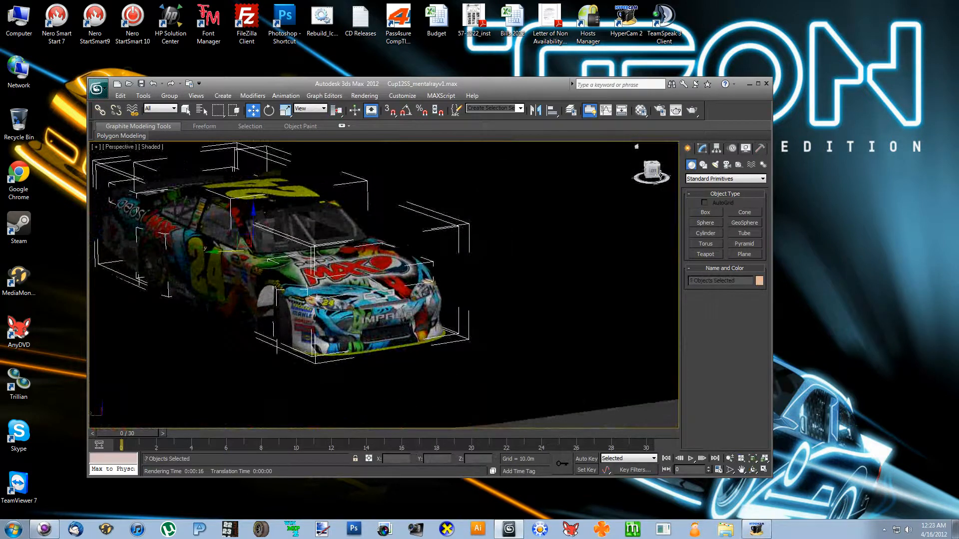
{"action": "left_click_drag", "start_coordinate": [659, 174], "coordinate": [638, 172]}
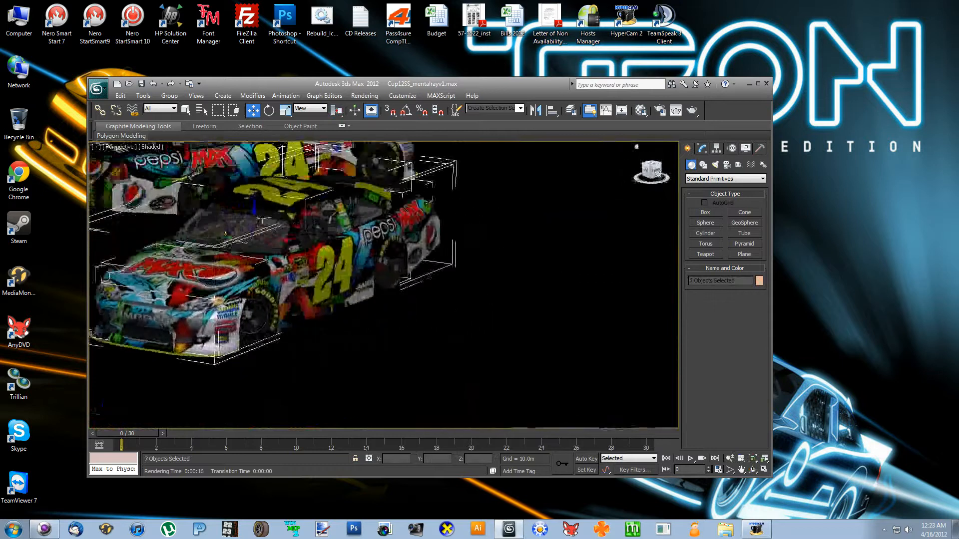
{"action": "left_click", "coordinate": [255, 314], "text": "ctrl"}
{"action": "left_click", "coordinate": [402, 260], "text": "ctrl"}
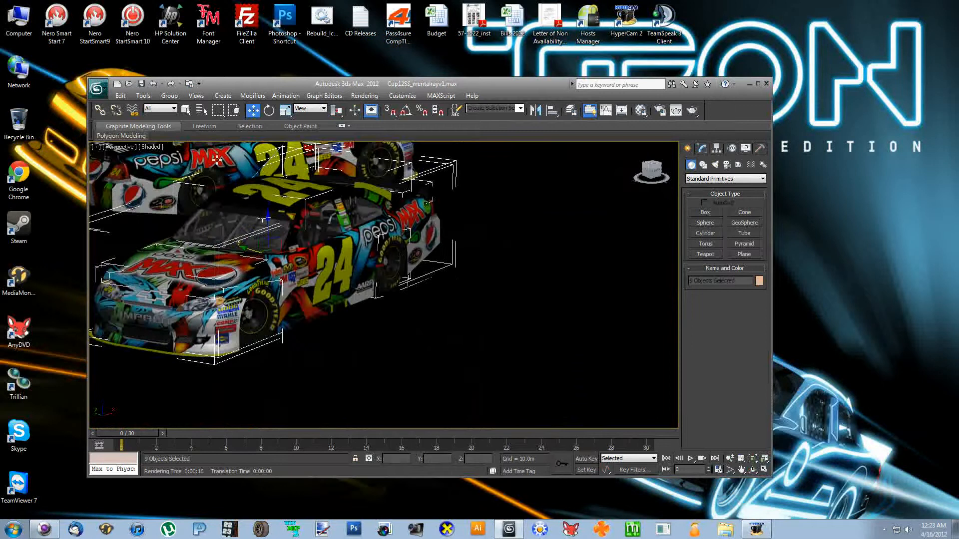
Undo a trial vertical move of the selected parts and add the remaining part at the windshield to the selection.
{"action": "mouse_move", "coordinate": [268, 220]}
{"action": "left_mouse_down"}
{"action": "mouse_move", "coordinate": [263, 334]}
{"action": "mouse_move", "coordinate": [280, 199]}
{"action": "mouse_move", "coordinate": [278, 220]}
{"action": "left_mouse_up"}
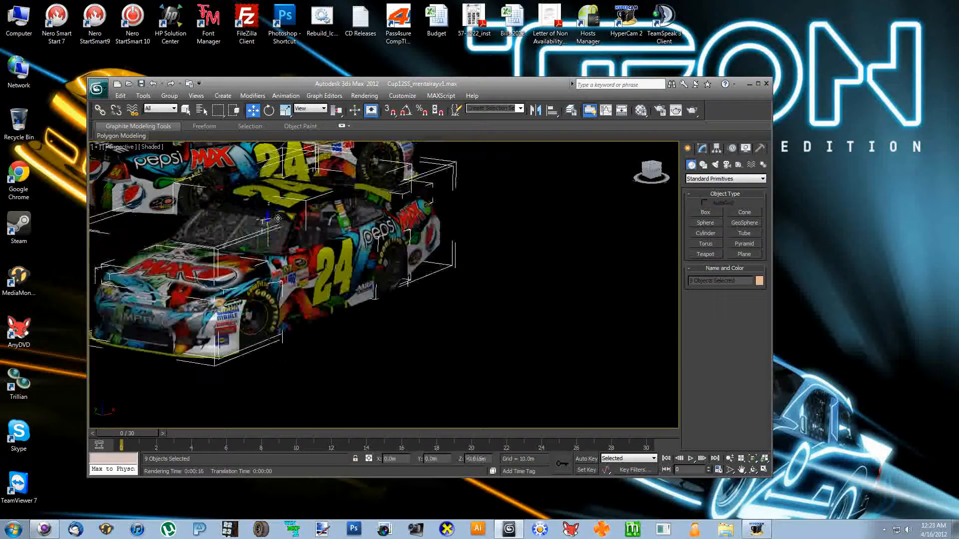
{"action": "left_click", "coordinate": [154, 85]}
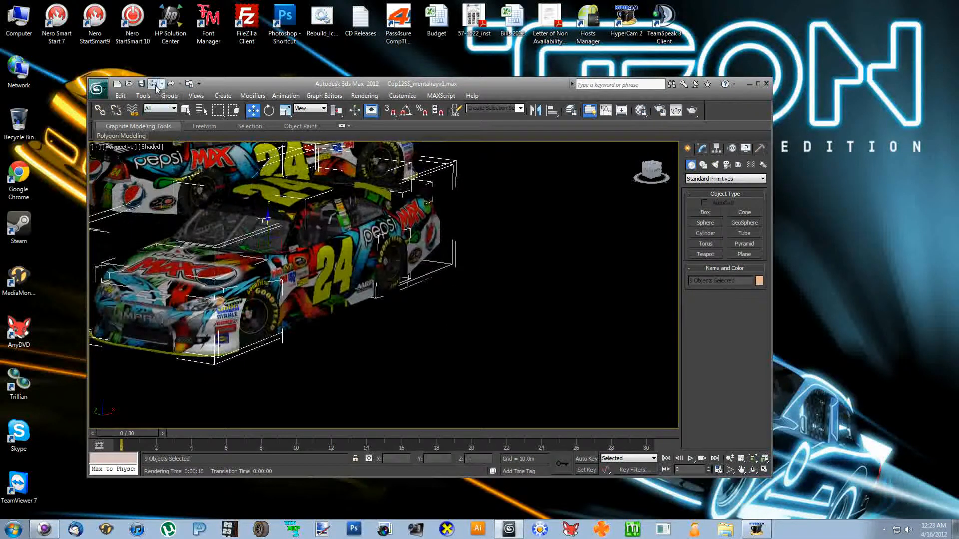
{"action": "left_click", "coordinate": [226, 218], "text": "ctrl"}
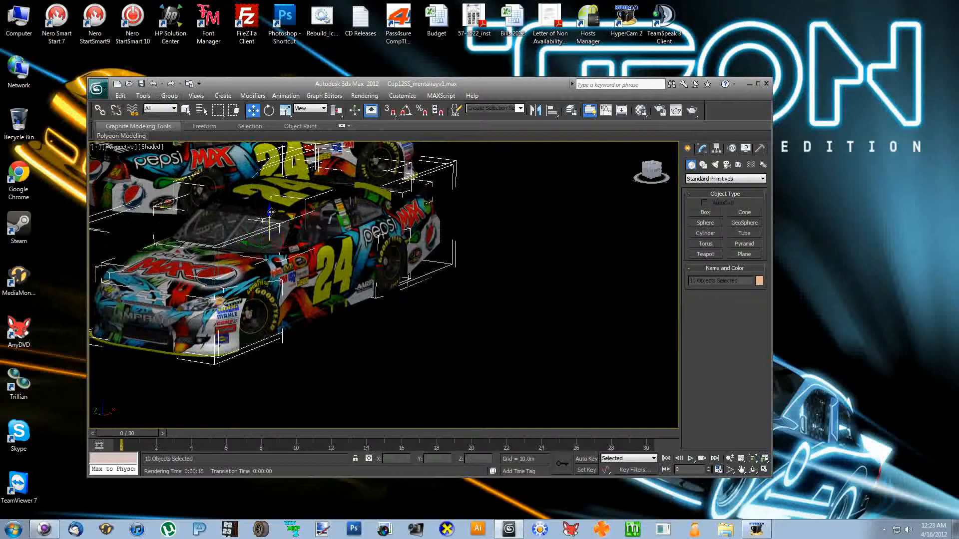
Undo a trial vertical move of the second car's selected parts and group them under the name Chevy SS 2.
{"action": "mouse_move", "coordinate": [270, 211]}
{"action": "left_mouse_down"}
{"action": "mouse_move", "coordinate": [268, 321]}
{"action": "mouse_move", "coordinate": [270, 197]}
{"action": "left_mouse_up"}
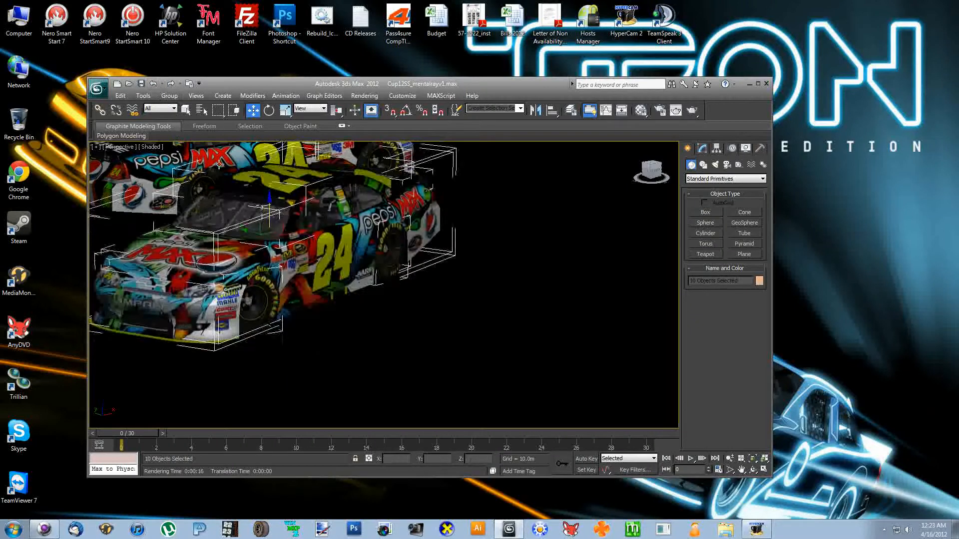
{"action": "left_click", "coordinate": [154, 84]}
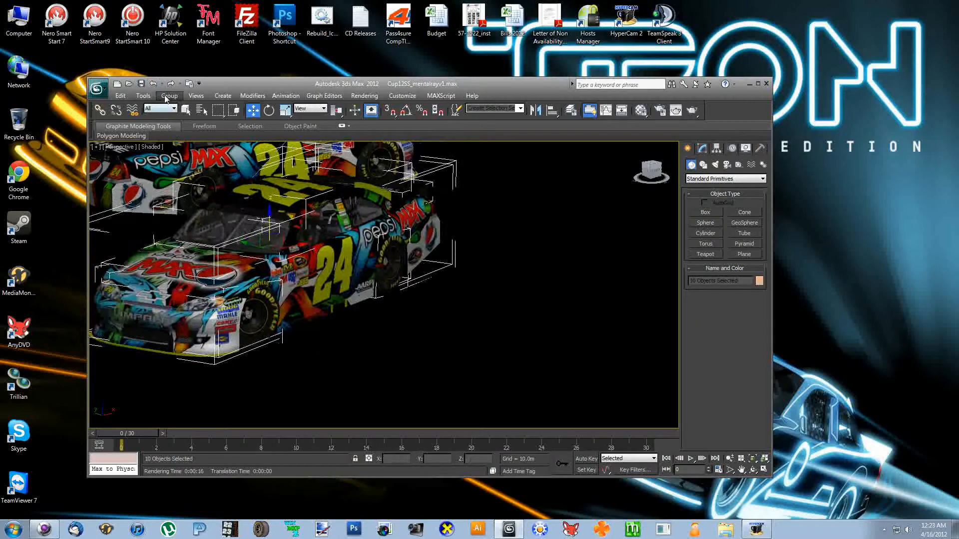
{"action": "left_click", "coordinate": [169, 96]}
{"action": "left_click", "coordinate": [180, 109]}
{"action": "left_click", "coordinate": [407, 280]}
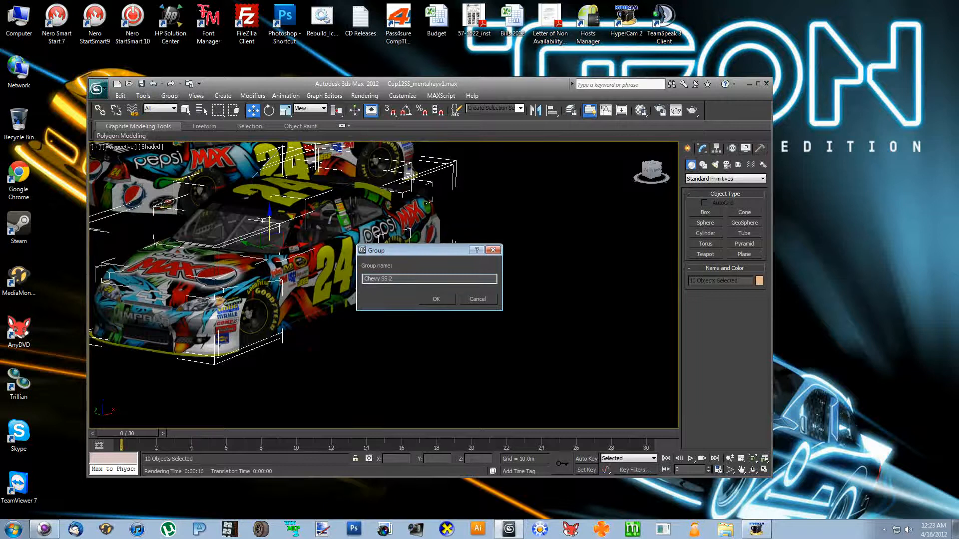
{"action": "key", "text": "Return"}
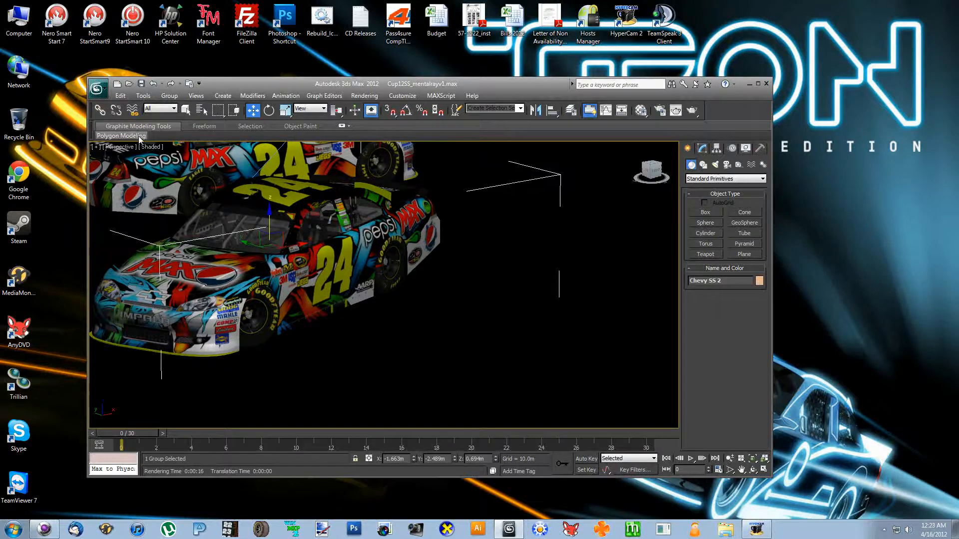
Check the framing of both cars through Camera01 and return to the Perspective view.
{"action": "mouse_move", "coordinate": [122, 135]}
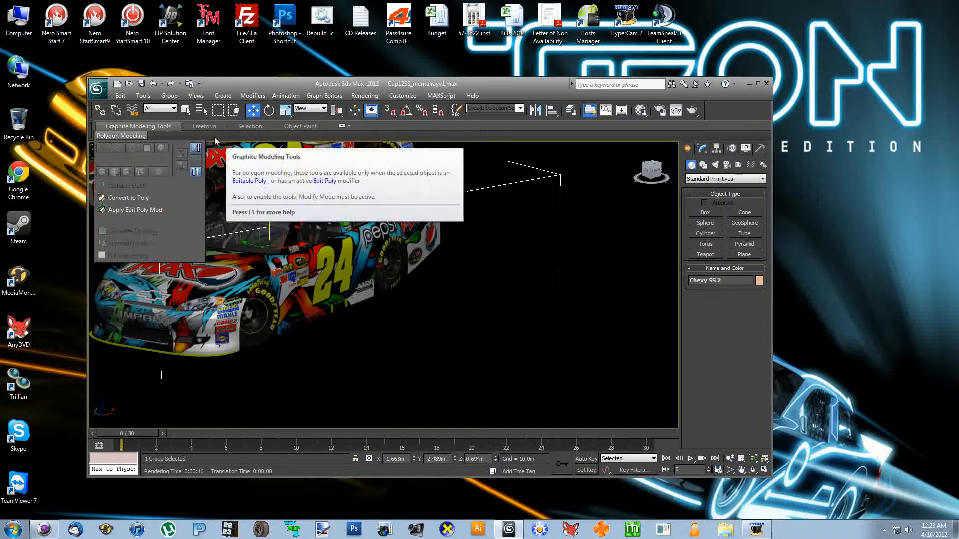
{"action": "left_click", "coordinate": [127, 147]}
{"action": "mouse_move", "coordinate": [233, 160]}
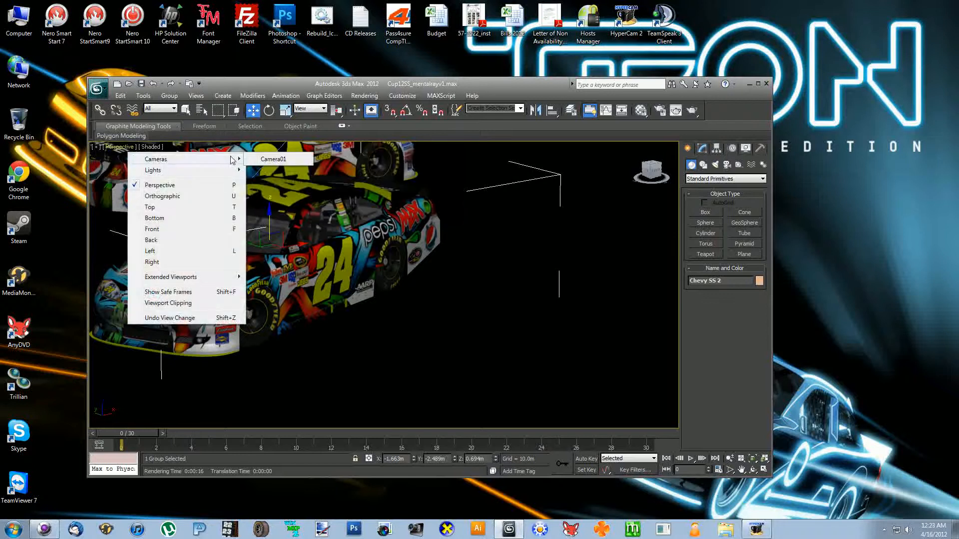
{"action": "left_click", "coordinate": [270, 159]}
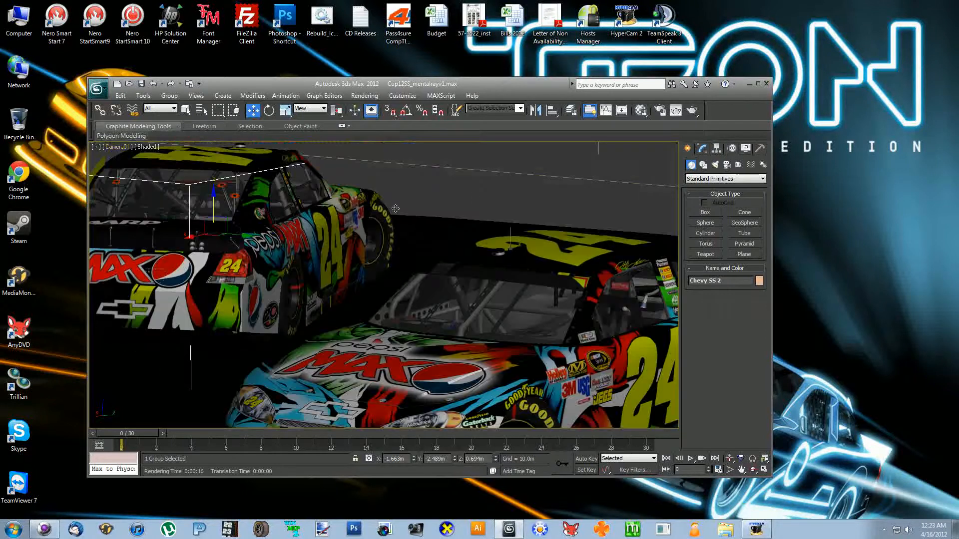
{"action": "left_click", "coordinate": [111, 150]}
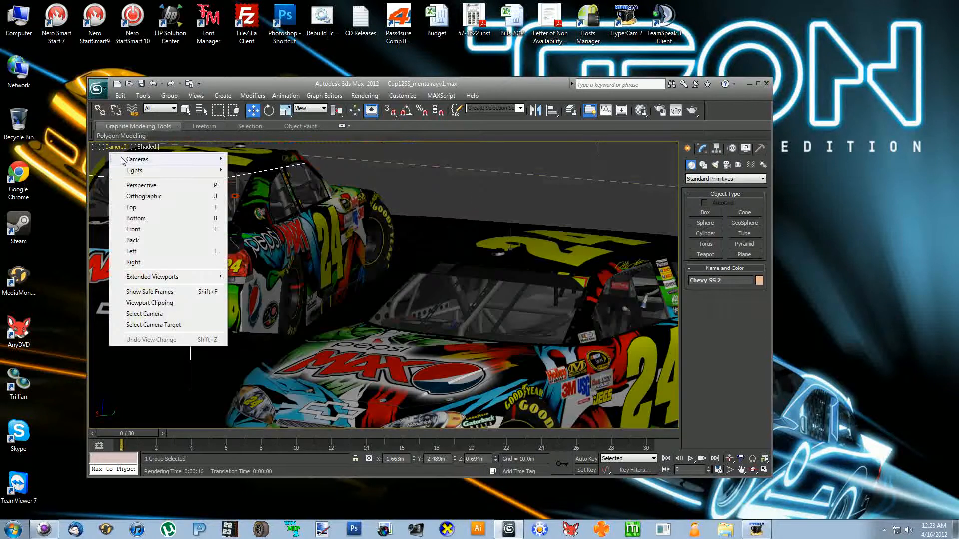
{"action": "left_click", "coordinate": [143, 185]}
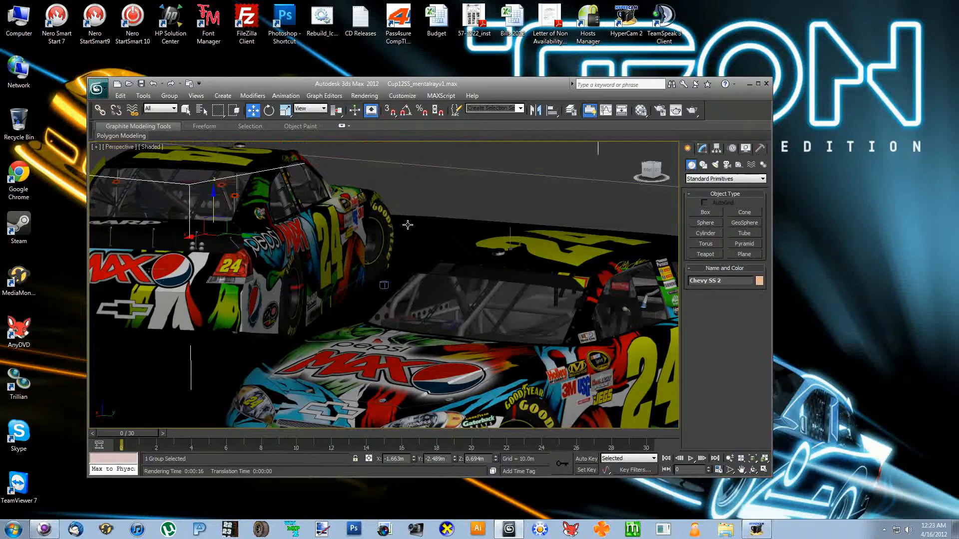
Move Camera01 back from the cars to about X 26 m, Y 20.6 m, and switch the viewport to the Camera01 view.
{"action": "left_click", "coordinate": [443, 212]}
{"action": "scroll", "coordinate": [443, 212], "scroll_direction": "down", "scroll_amount": 2}
{"action": "scroll", "coordinate": [443, 212], "scroll_direction": "up", "scroll_amount": 1}
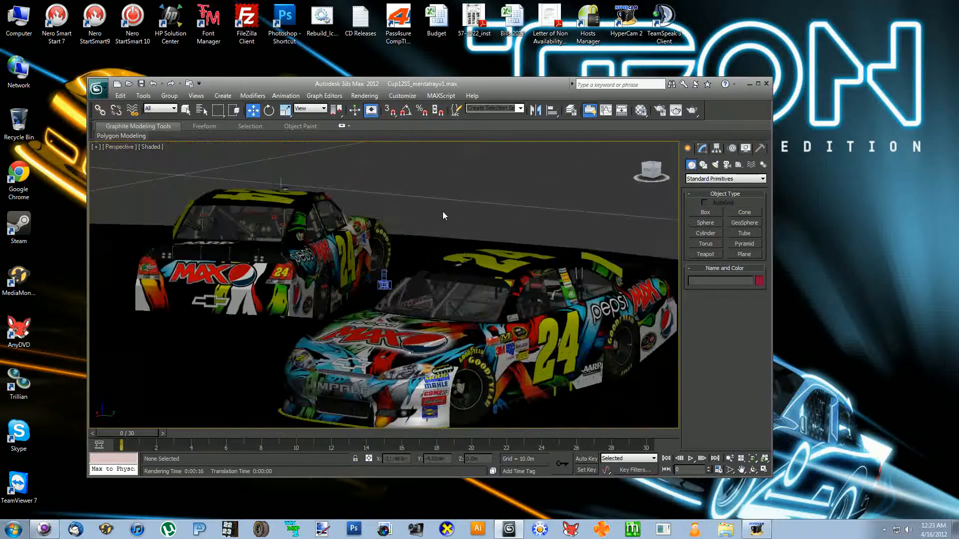
{"action": "left_click", "coordinate": [384, 282]}
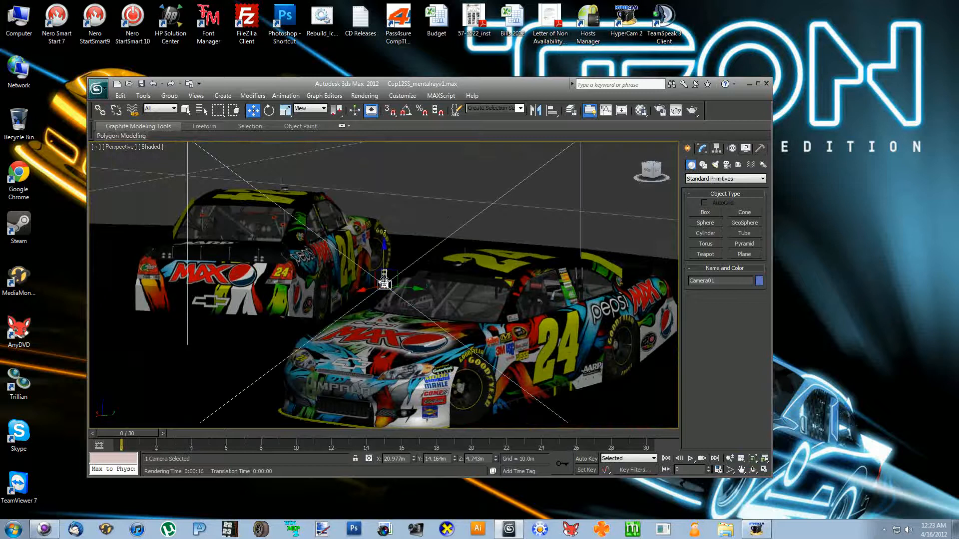
{"action": "left_click_drag", "start_coordinate": [362, 284], "coordinate": [343, 320]}
{"action": "scroll", "coordinate": [371, 286], "scroll_direction": "down", "scroll_amount": 5}
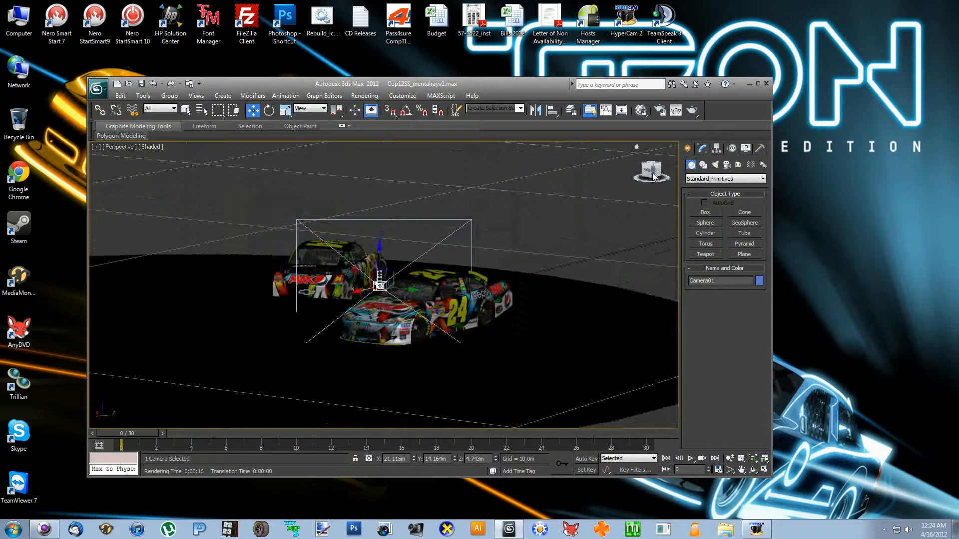
{"action": "mouse_move", "coordinate": [654, 172]}
{"action": "left_mouse_down"}
{"action": "mouse_move", "coordinate": [641, 181]}
{"action": "mouse_move", "coordinate": [652, 156]}
{"action": "left_mouse_up"}
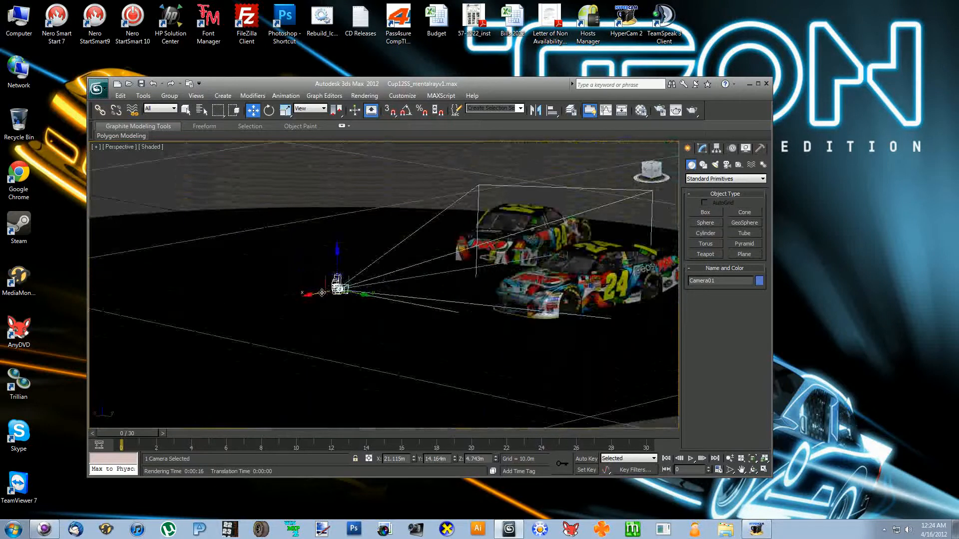
{"action": "left_click_drag", "start_coordinate": [310, 295], "coordinate": [434, 359]}
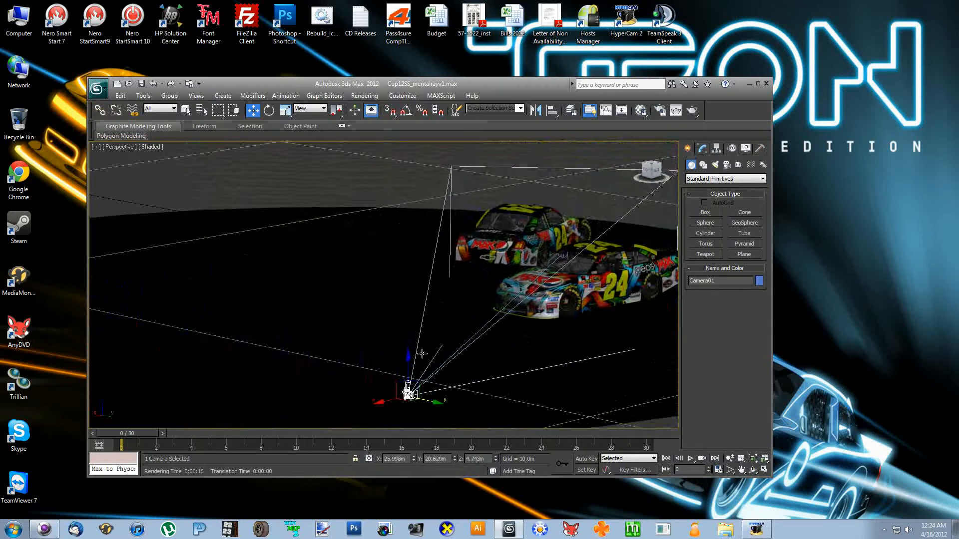
{"action": "left_click", "coordinate": [122, 147]}
{"action": "mouse_move", "coordinate": [137, 158]}
{"action": "left_click", "coordinate": [285, 160]}
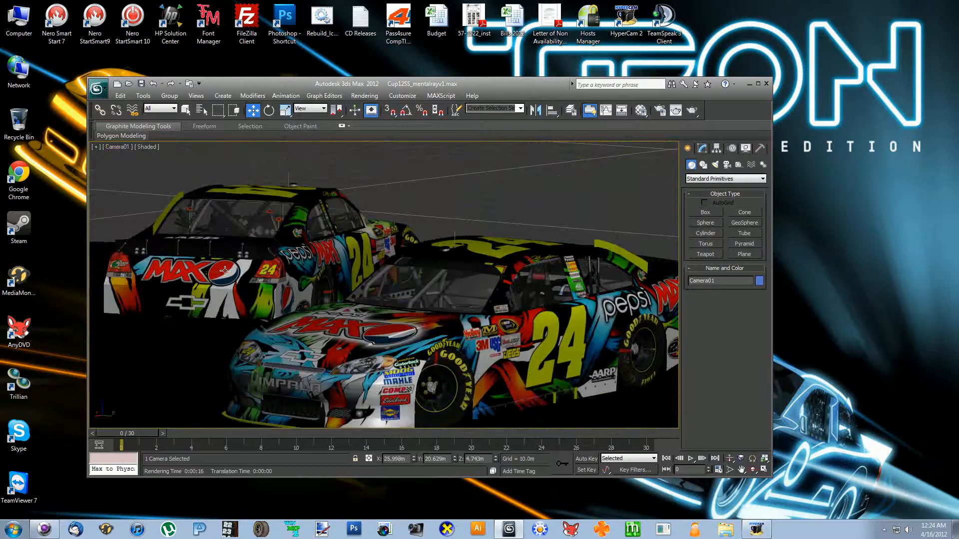
Reposition the front car group Chevy SS 1 along the floor within the Camera01 frame, checking its placement with a test render.
{"action": "left_click", "coordinate": [439, 301]}
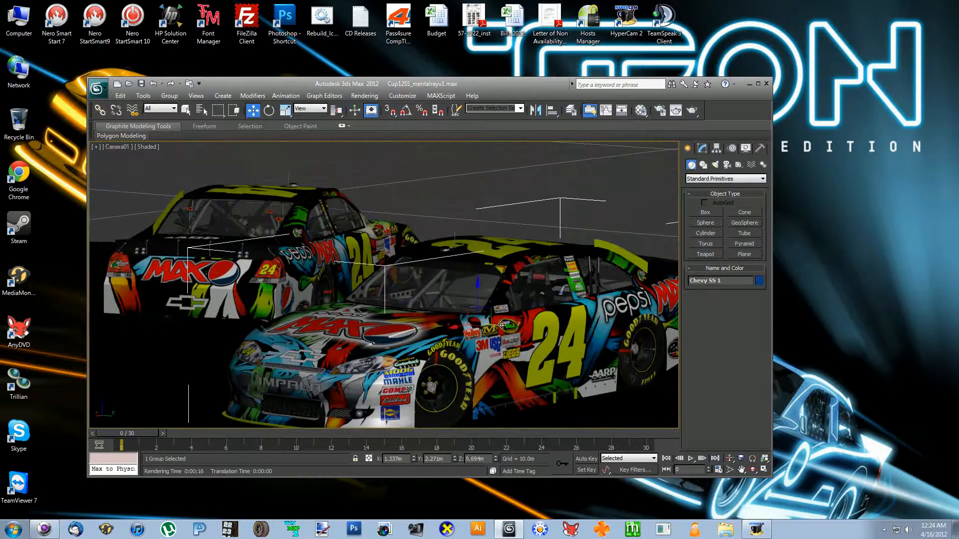
{"action": "left_click_drag", "start_coordinate": [510, 327], "coordinate": [468, 321]}
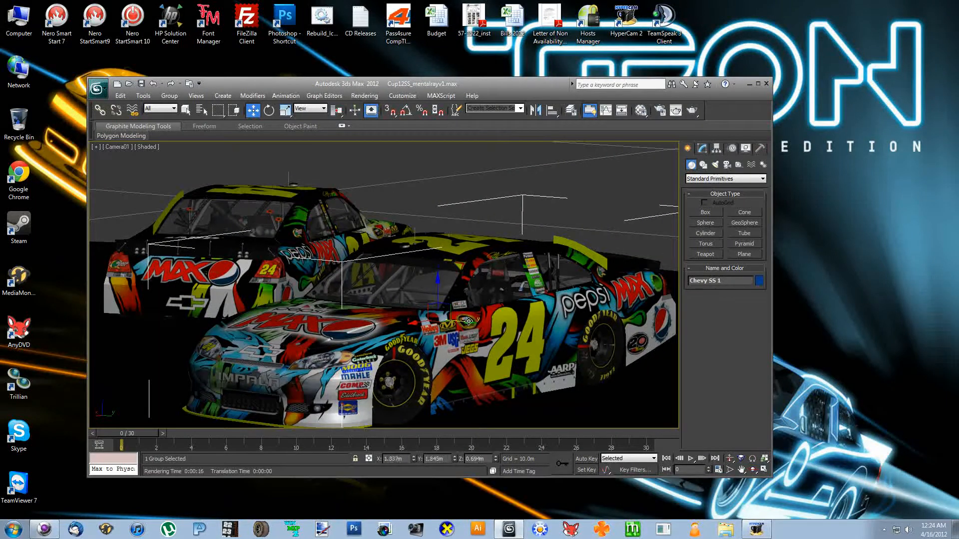
{"action": "key", "text": "shift+q"}
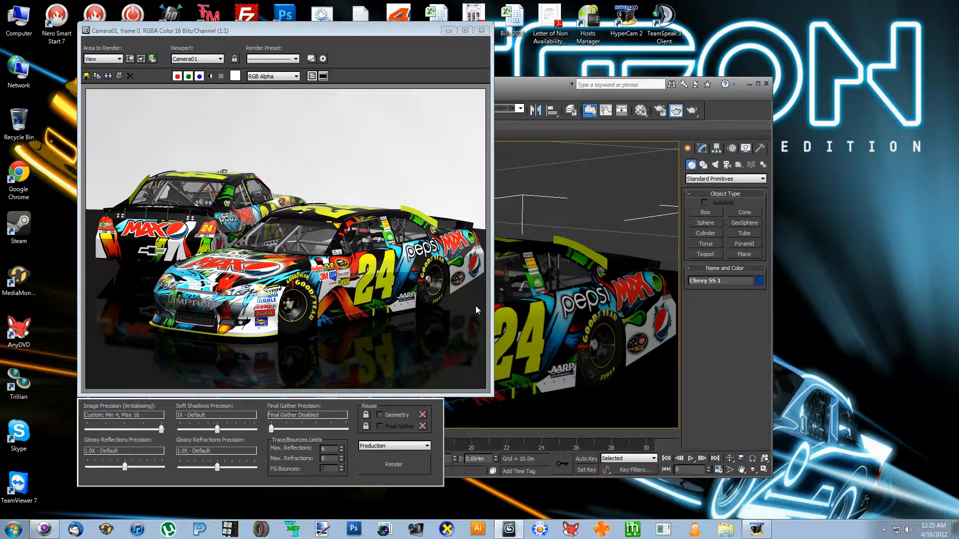
{"action": "left_click", "coordinate": [481, 30]}
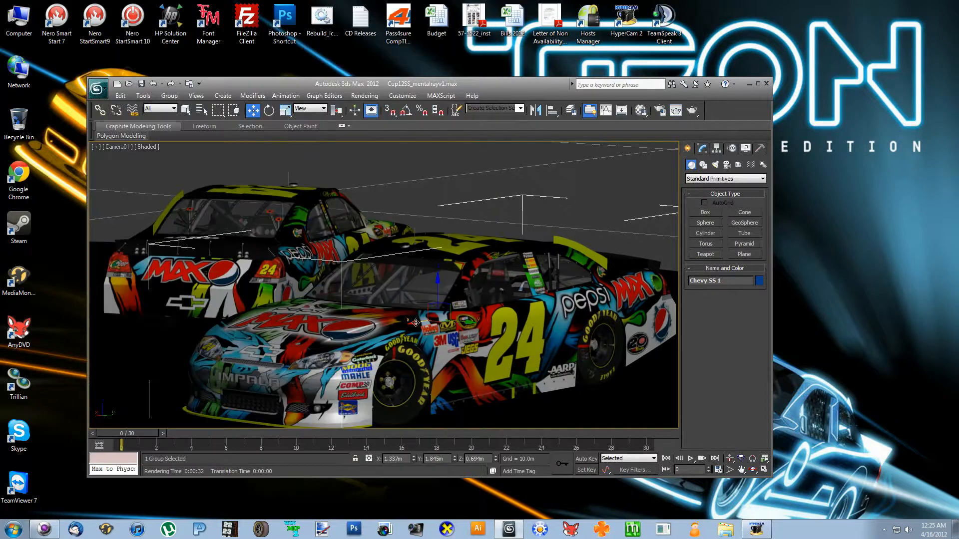
{"action": "left_click_drag", "start_coordinate": [420, 326], "coordinate": [458, 340]}
Rotate the rear car group about -2 degrees around Z and move it to about X -1.95 m, Y -2.78 m.
{"action": "left_click", "coordinate": [235, 276]}
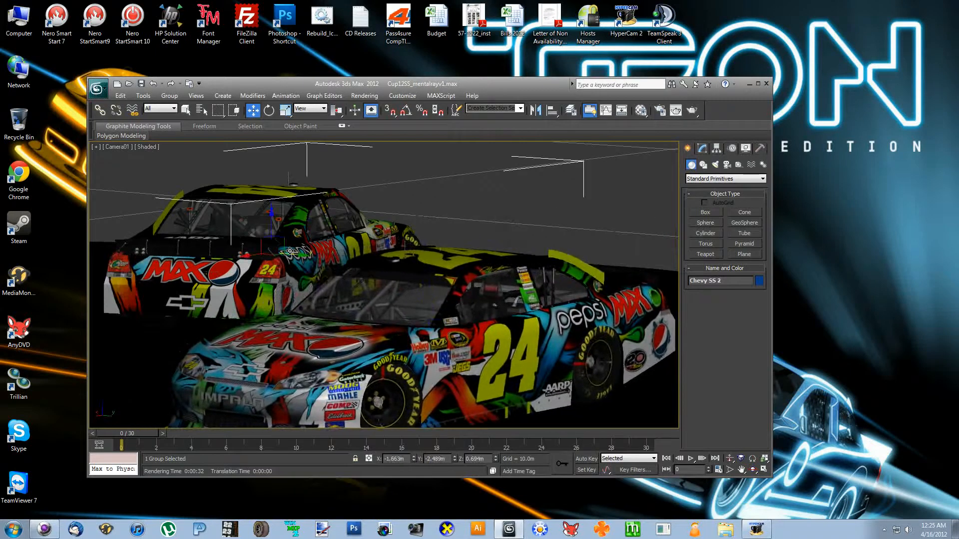
{"action": "left_click", "coordinate": [268, 111]}
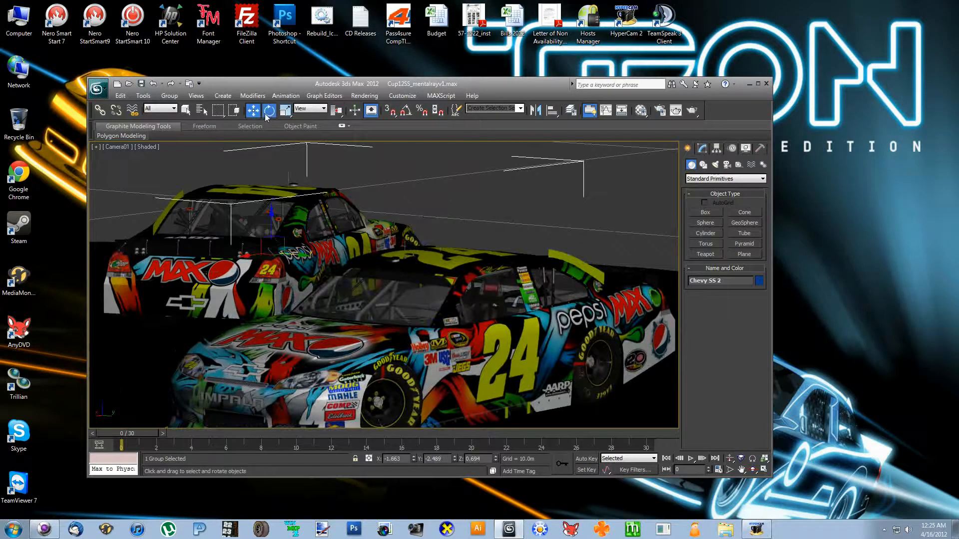
{"action": "left_click_drag", "start_coordinate": [290, 256], "coordinate": [287, 257]}
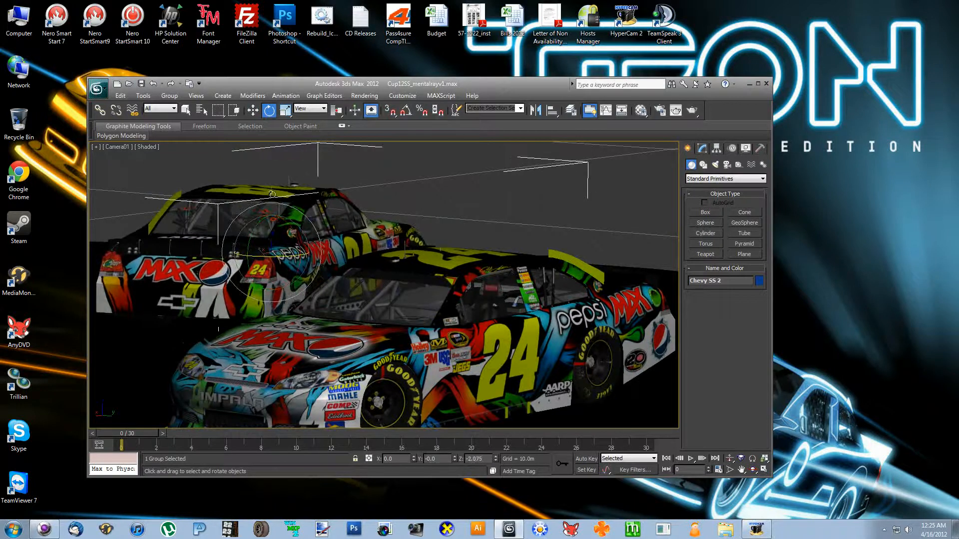
{"action": "left_click", "coordinate": [248, 114]}
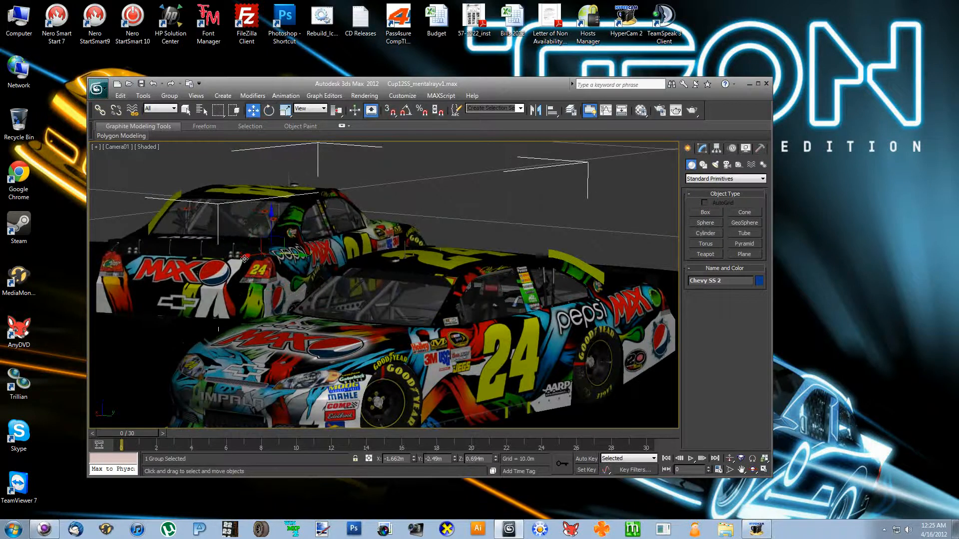
{"action": "left_click_drag", "start_coordinate": [244, 259], "coordinate": [299, 246]}
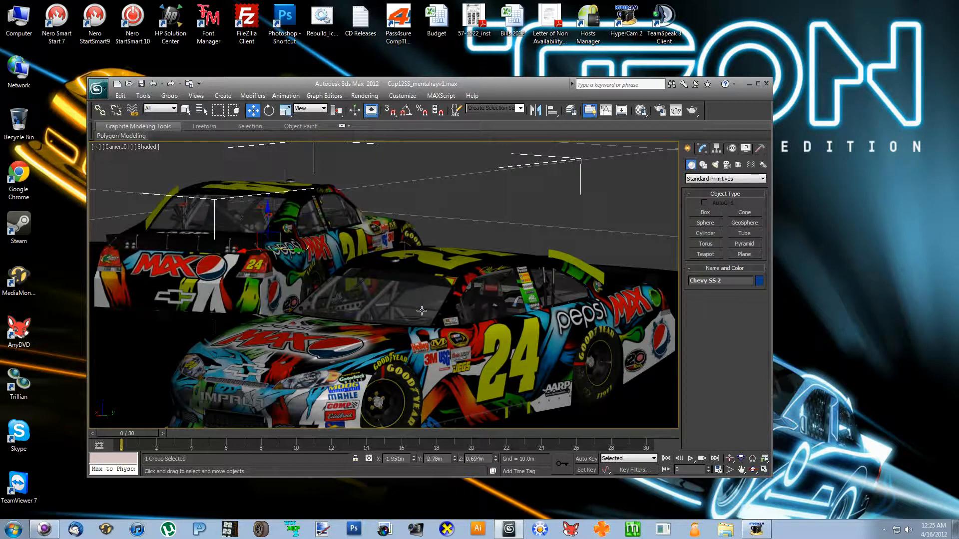
{"action": "left_click", "coordinate": [121, 136]}
{"action": "key", "text": "8"}
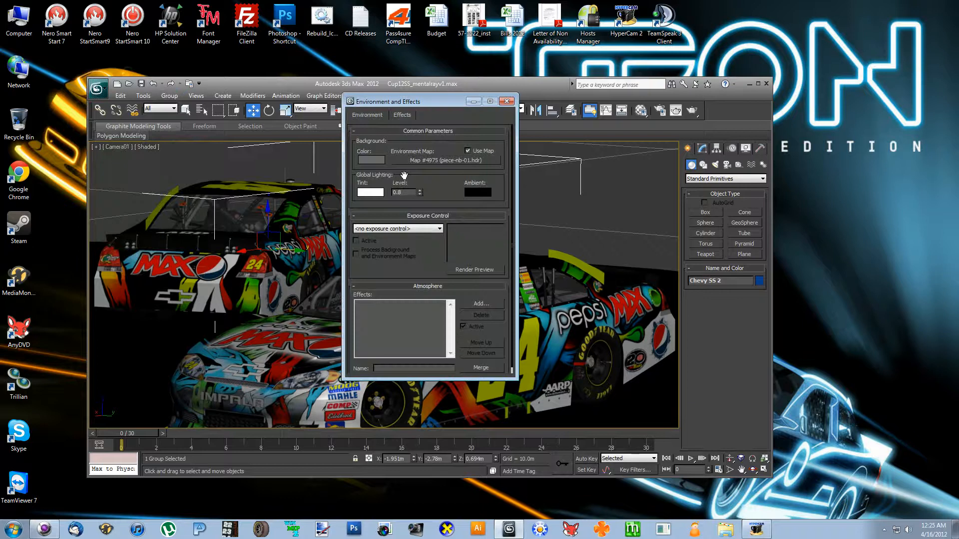
{"action": "left_click", "coordinate": [506, 101]}
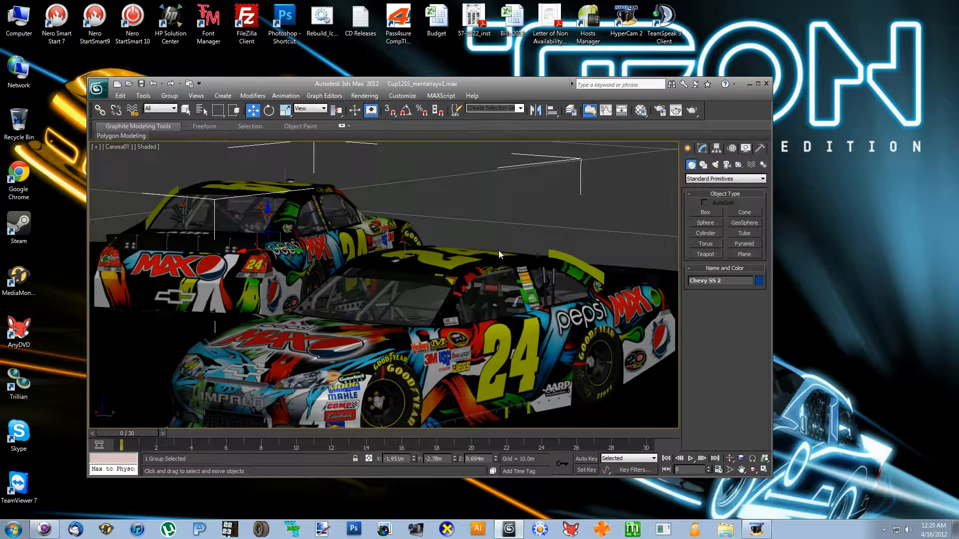
Set the environment background color to black and turn off the use of the environment map.
{"action": "key", "text": "8"}
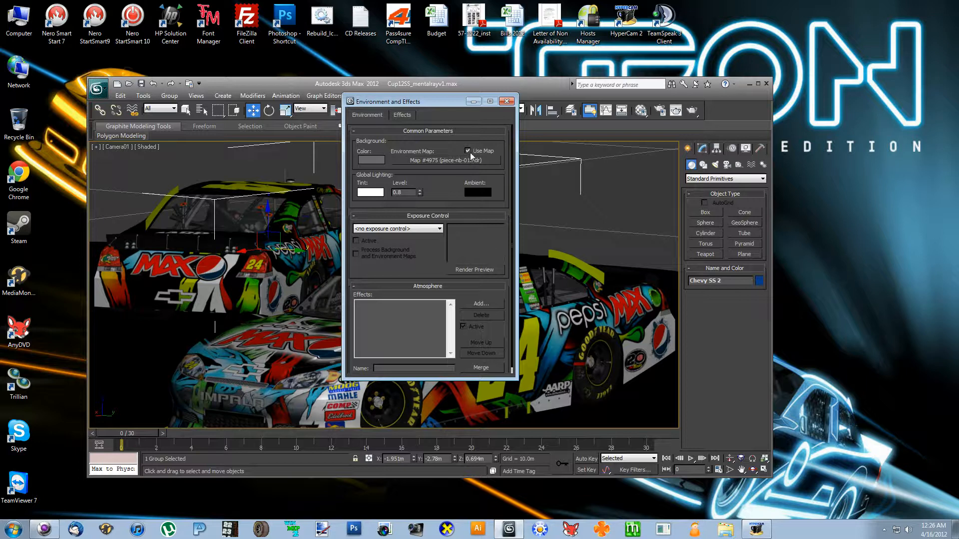
{"action": "left_click", "coordinate": [372, 161]}
{"action": "left_click_drag", "start_coordinate": [293, 96], "coordinate": [295, 61]}
{"action": "left_click", "coordinate": [368, 147]}
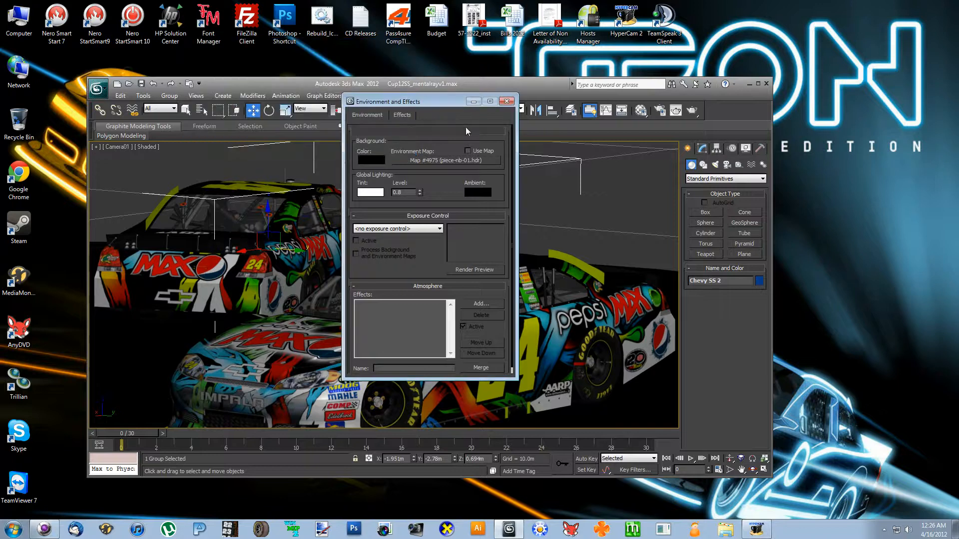
{"action": "left_click", "coordinate": [506, 102]}
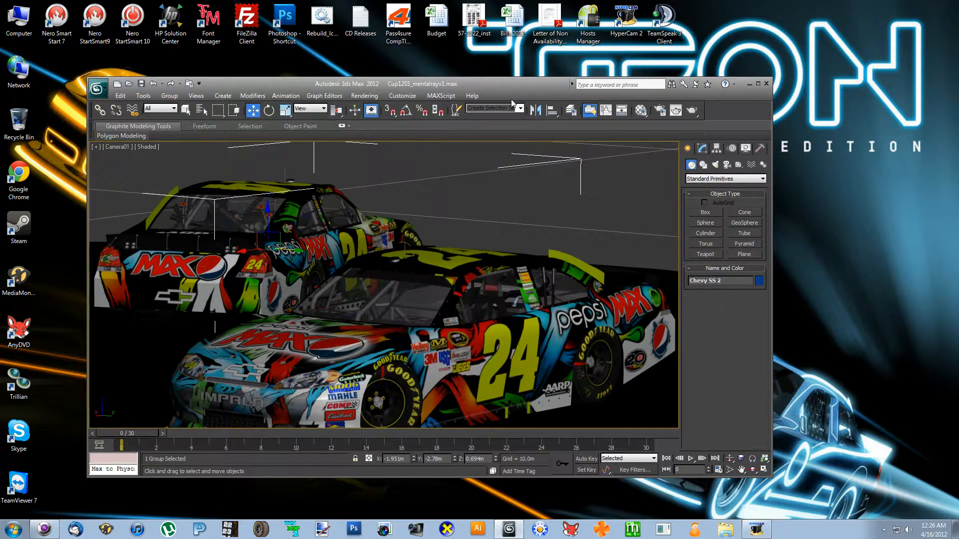
Test-render the Camera01 view with the black background and close the render window.
{"action": "key", "text": "shift+q"}
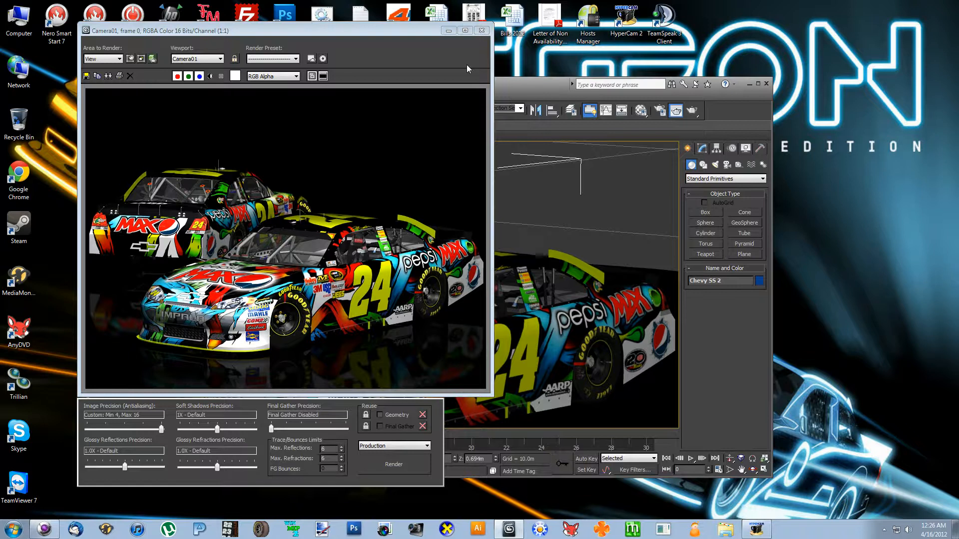
{"action": "left_click", "coordinate": [481, 30]}
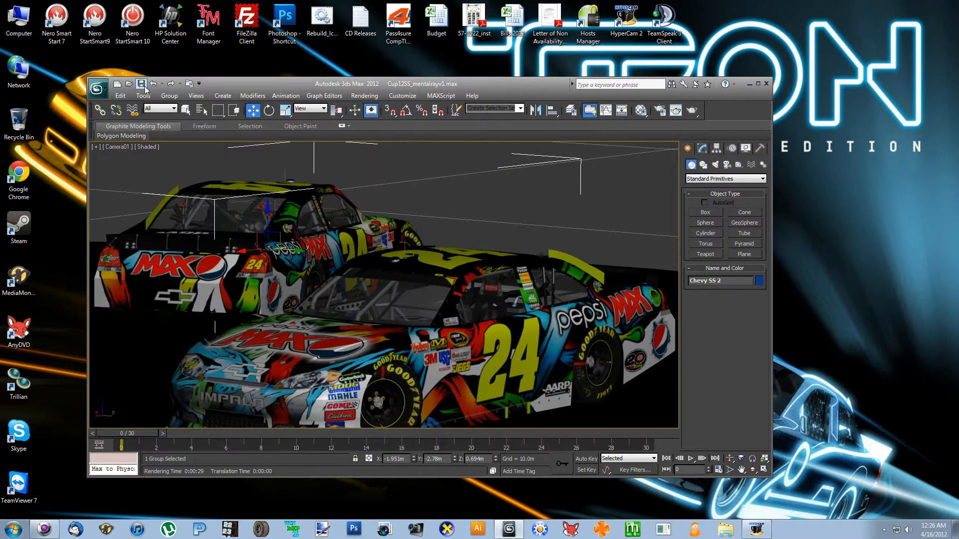
Save the scene as a new file named Cup12SS Test in the Cup12 SS Scene folder.
{"action": "left_click", "coordinate": [106, 91]}
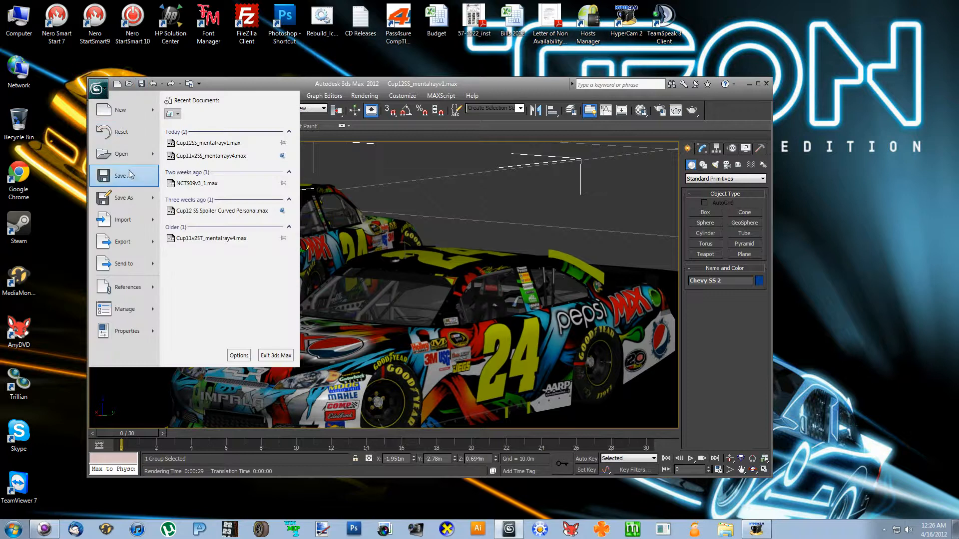
{"action": "left_click", "coordinate": [134, 200]}
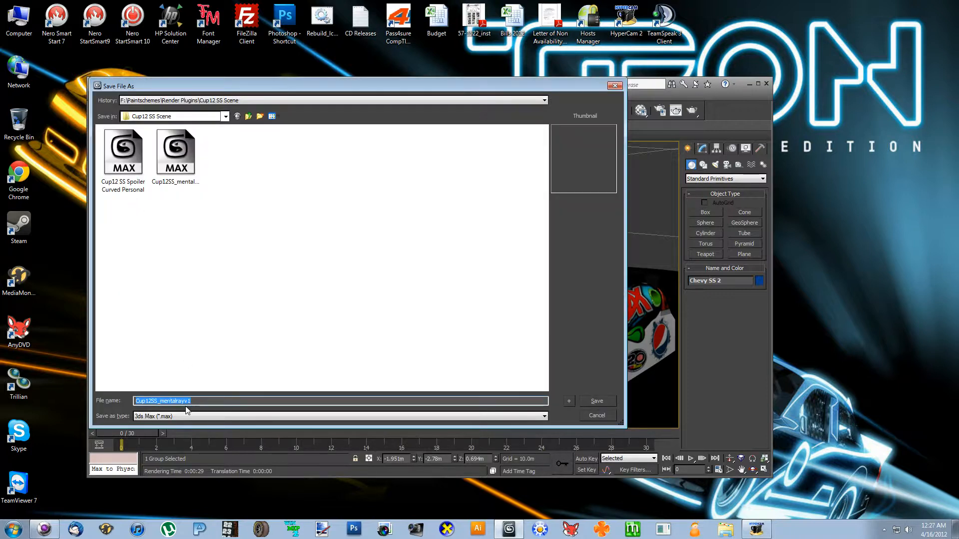
{"action": "left_click", "coordinate": [197, 401]}
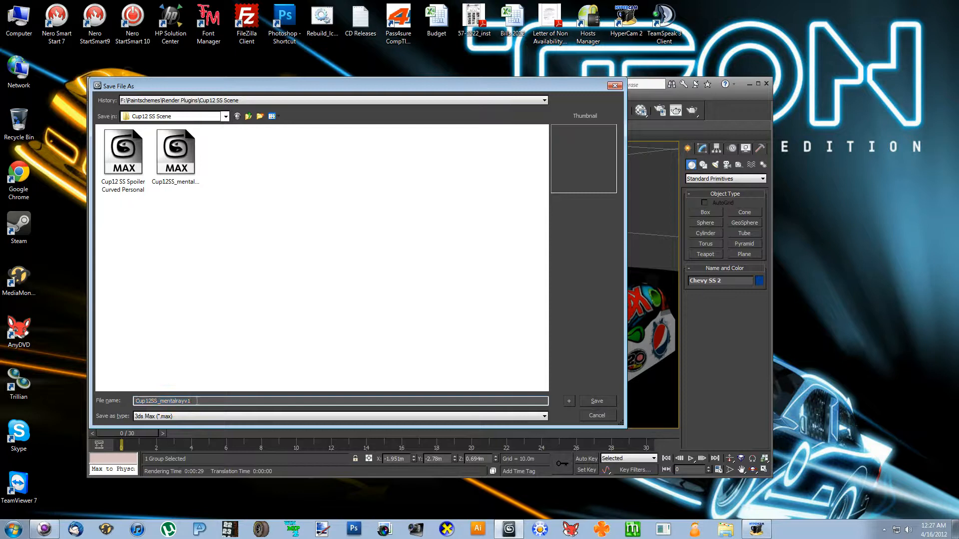
{"action": "left_click_drag", "start_coordinate": [184, 403], "coordinate": [158, 403]}
{"action": "key", "text": "BackSpace"}
{"action": "key", "text": "Return"}
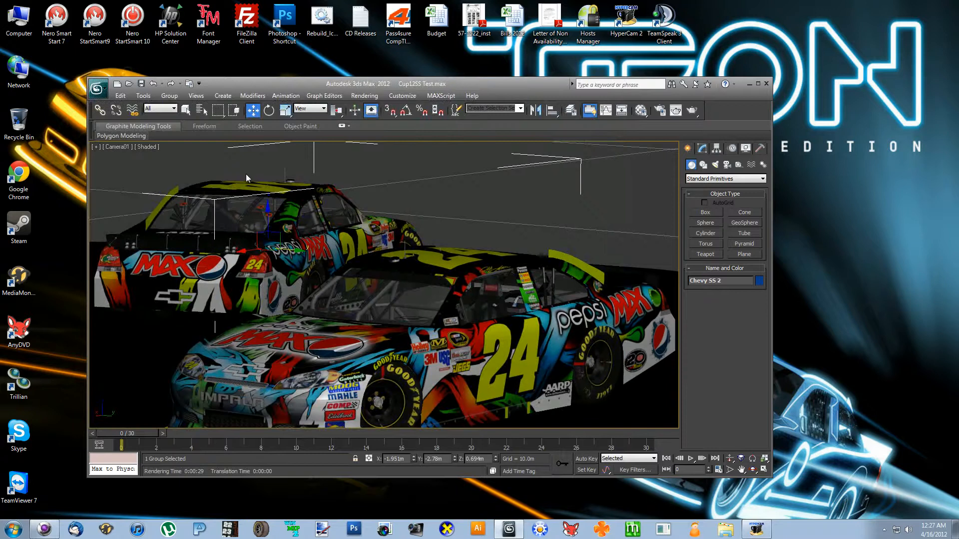
Move the front car group closer to the camera, to about X 3.12 m, Y 3.00 m.
{"action": "left_click", "coordinate": [388, 320]}
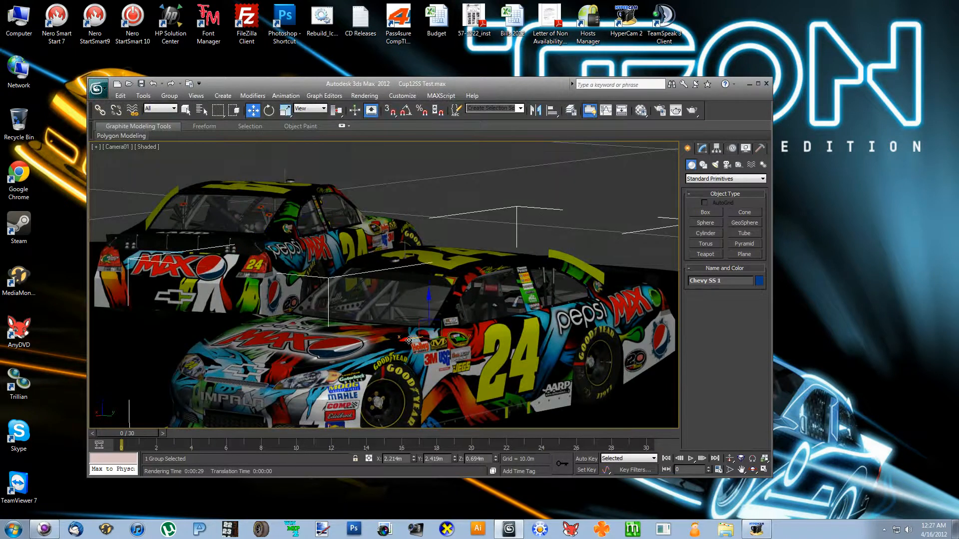
{"action": "left_click_drag", "start_coordinate": [408, 340], "coordinate": [449, 358]}
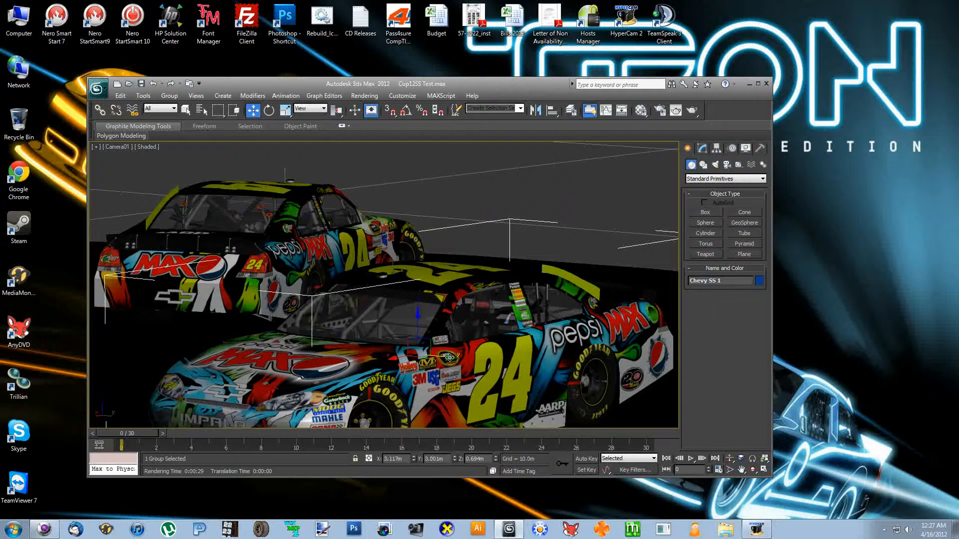
Rotate the rear car group to about -6.1 degrees around Z and move it to about X -1.95 m, Y -2.57 m.
{"action": "left_click", "coordinate": [268, 292]}
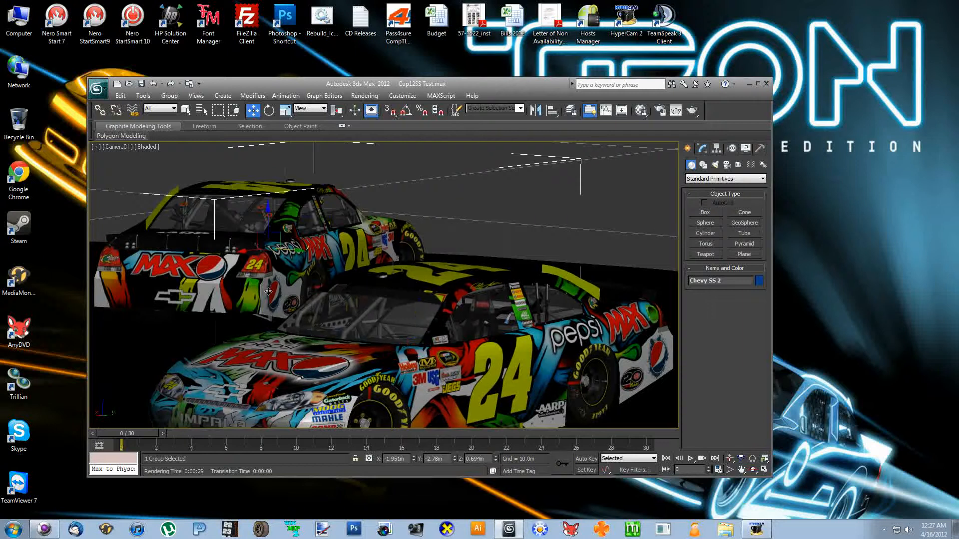
{"action": "left_click", "coordinate": [269, 110]}
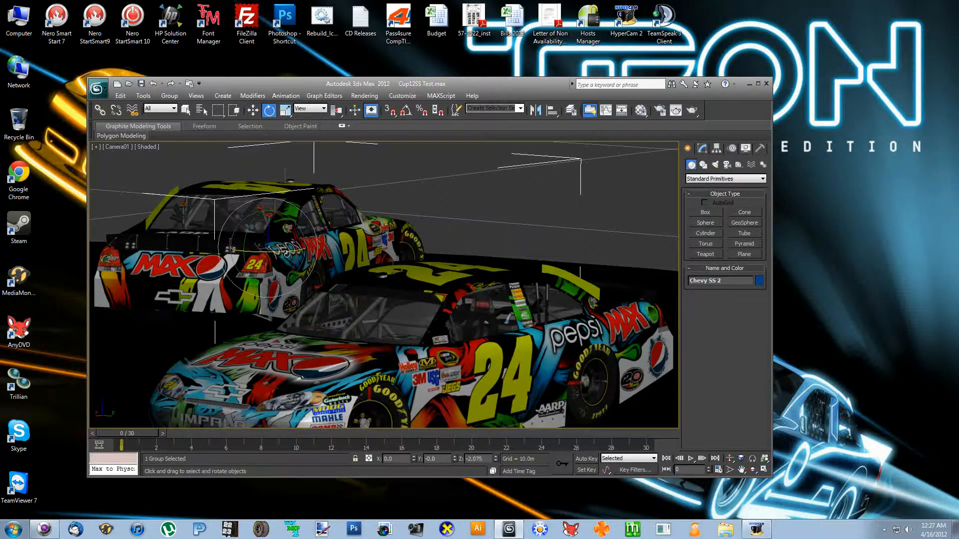
{"action": "left_click_drag", "start_coordinate": [287, 254], "coordinate": [294, 205]}
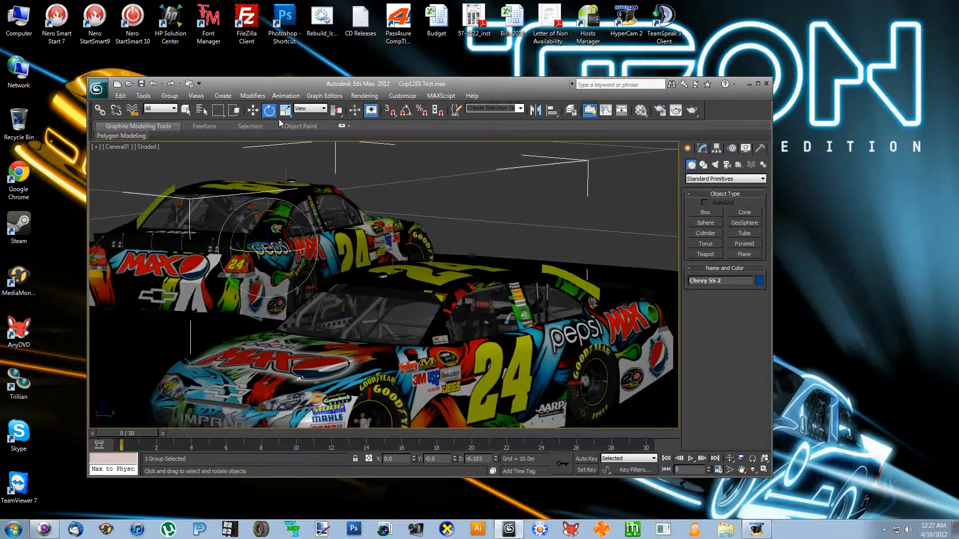
{"action": "left_click", "coordinate": [257, 113]}
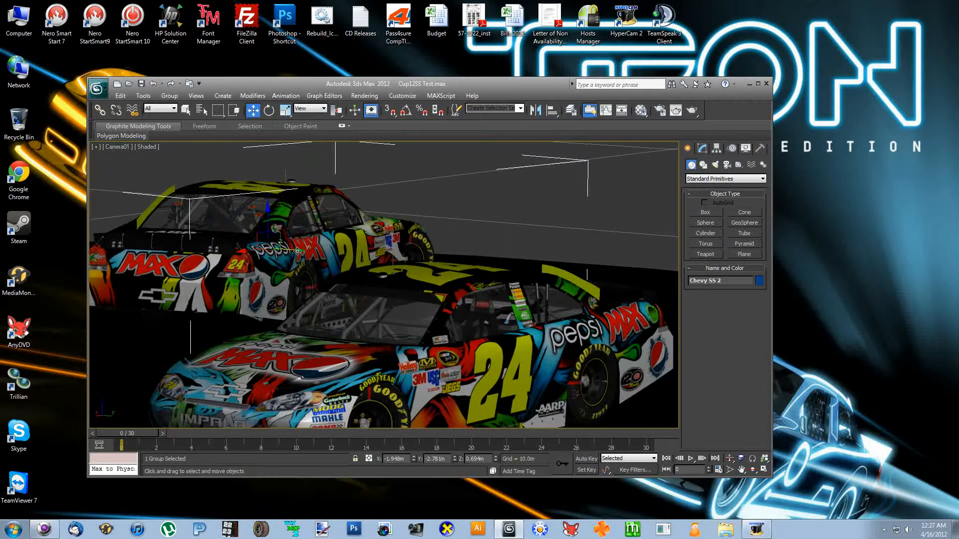
{"action": "left_click_drag", "start_coordinate": [298, 252], "coordinate": [314, 252]}
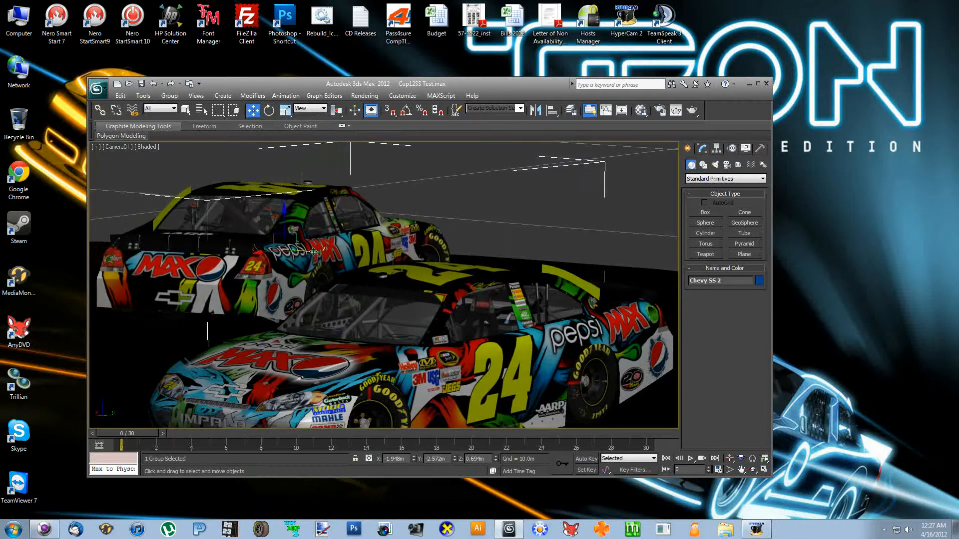
Test-render the Camera01 view with the repositioned cars.
{"action": "key", "text": "shift+q"}
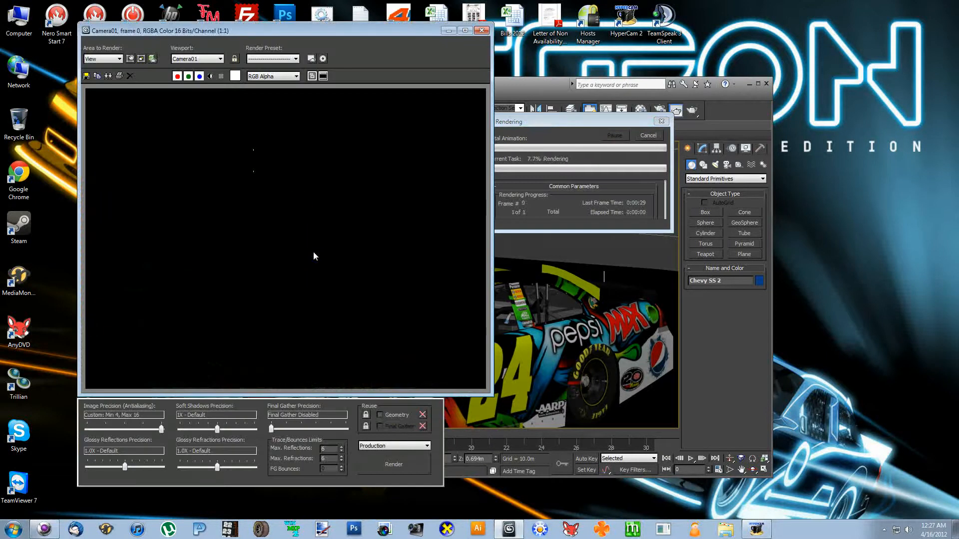